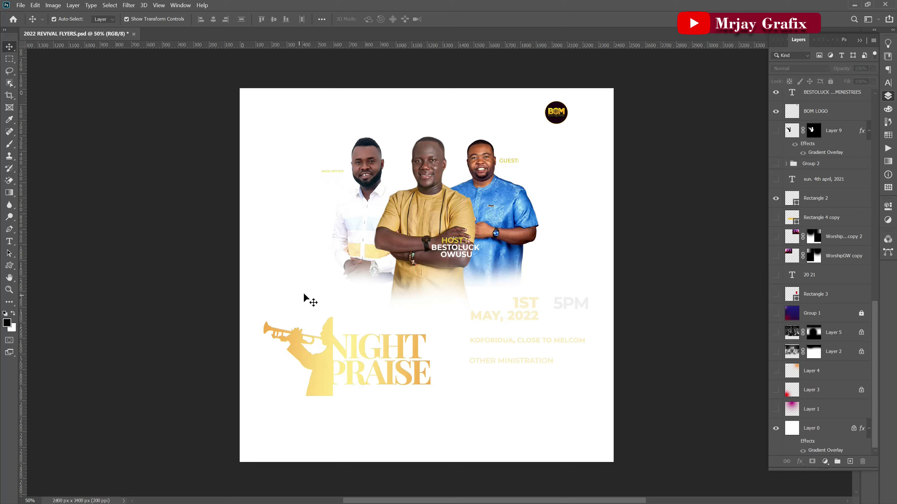
Create a blank white 20 × 20 inch document at 300 ppi (6000 × 6000 px).
click(20, 6)
click(376, 286)
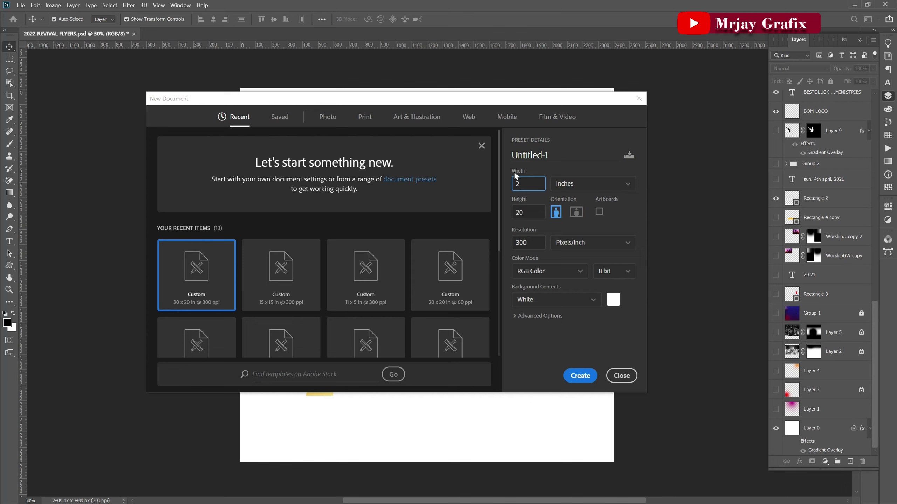
key(BackSpace)
text(0)
click(576, 381)
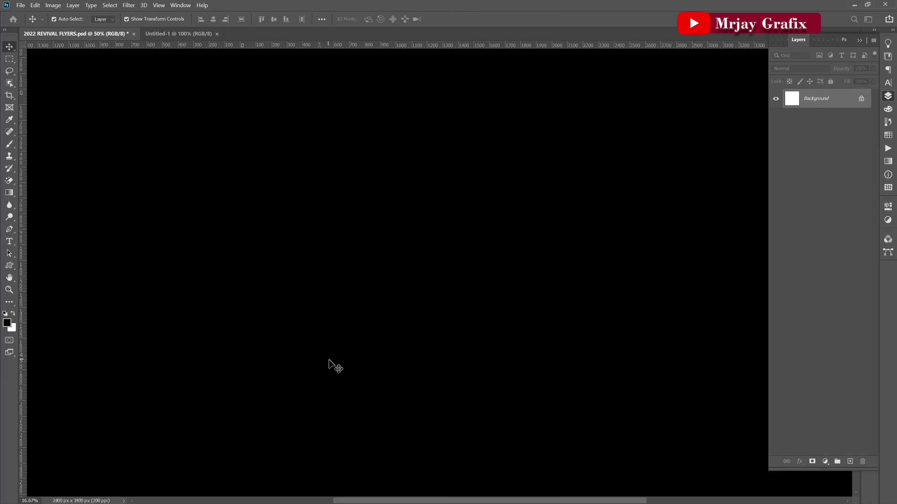
scroll(434, 370, up, 1)
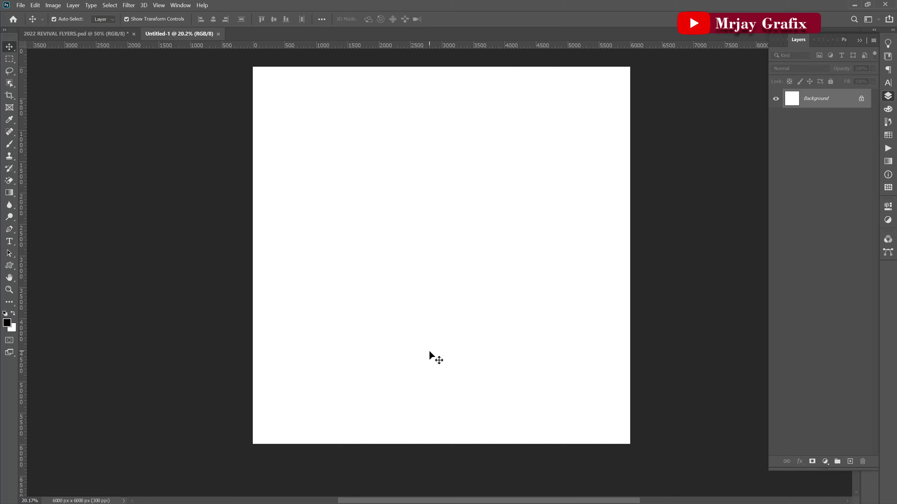
scroll(429, 352, down, 1)
scroll(452, 225, up, 1)
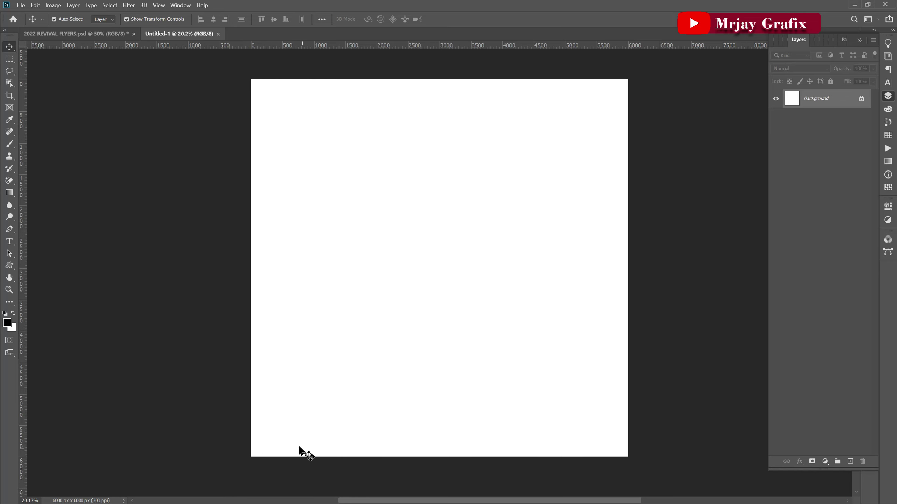
Open A5 LANDSCAPE STICKER.psd from E: > POWER GIANTS > PASSOVER.
click(18, 5)
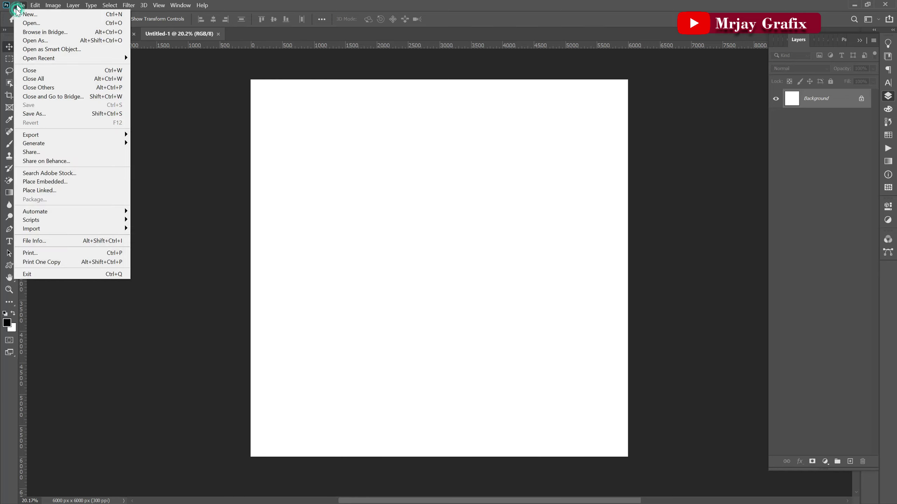
click(25, 25)
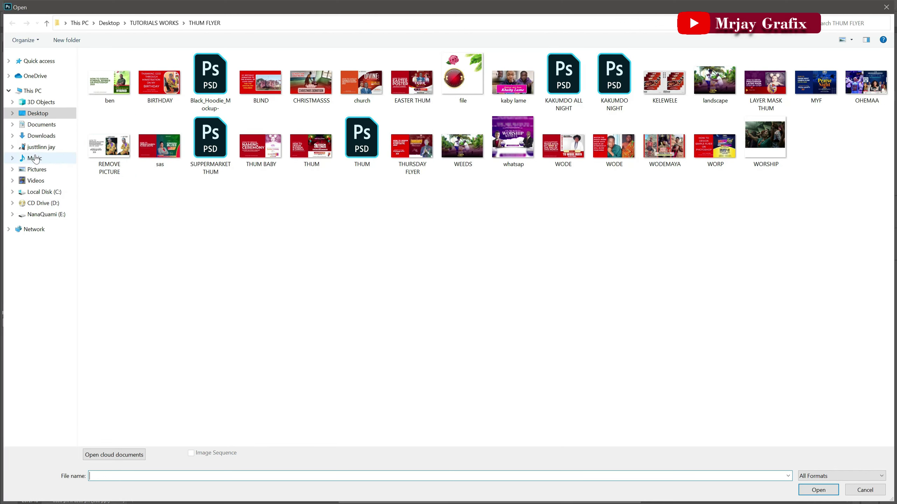
click(36, 214)
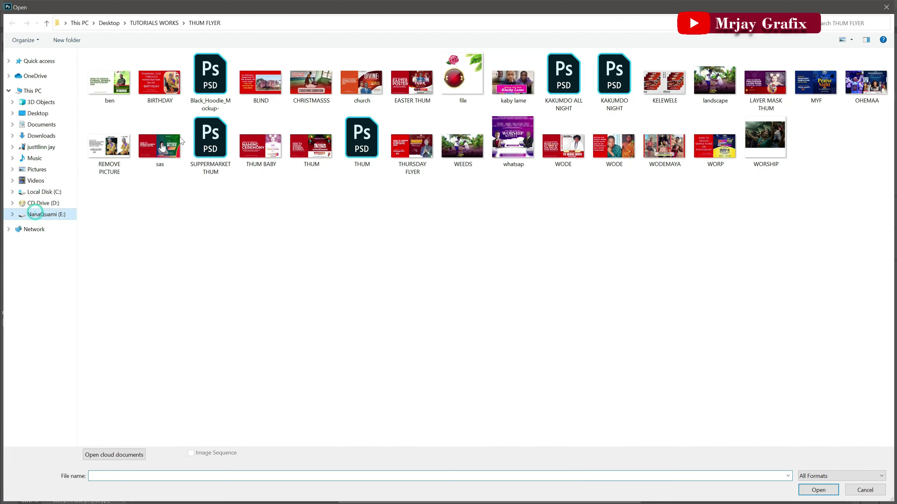
double_click(848, 215)
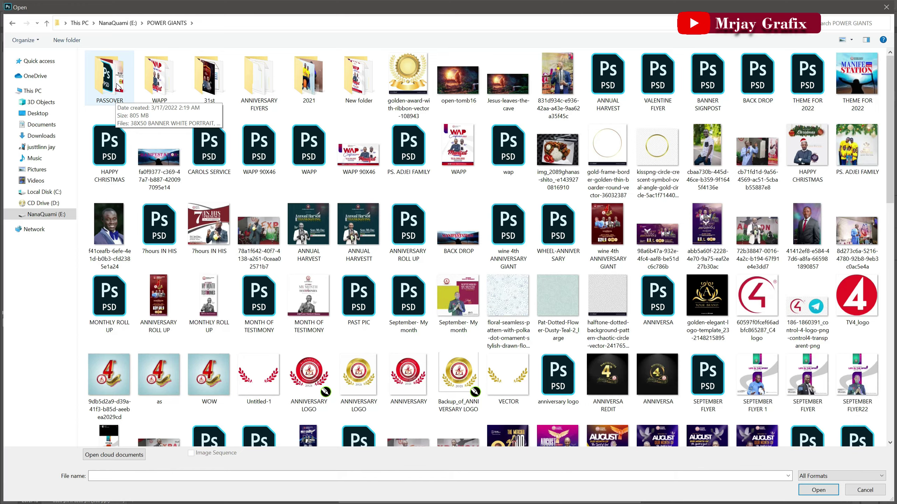
double_click(118, 86)
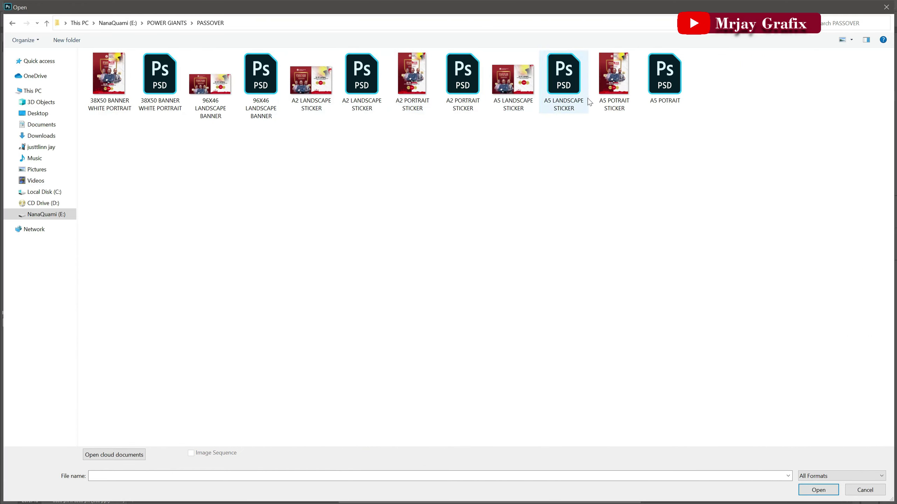
double_click(557, 89)
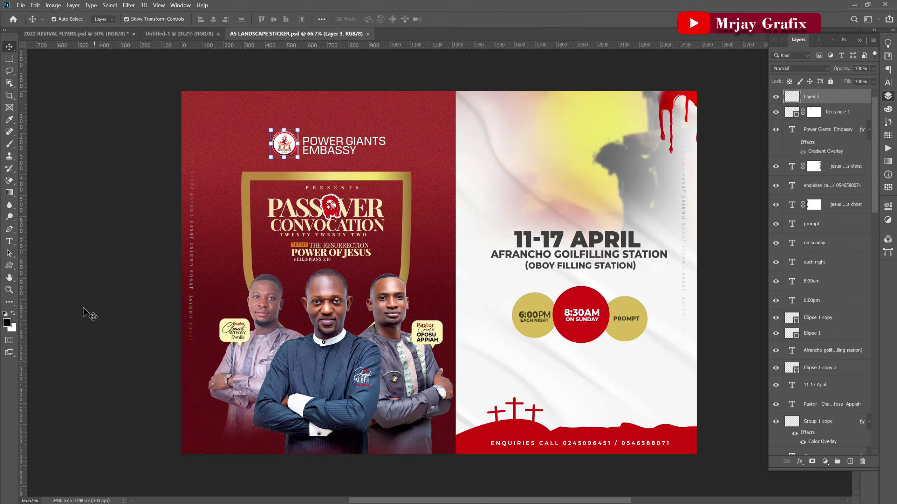
Select the red left panel, apply a free transform to it, then deselect it.
click(85, 313)
scroll(337, 383, up, 1)
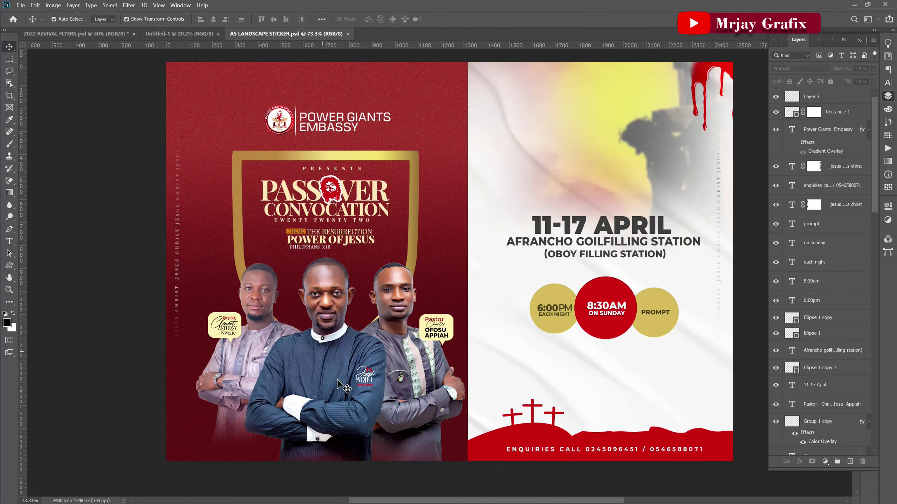
scroll(337, 382, down, 1)
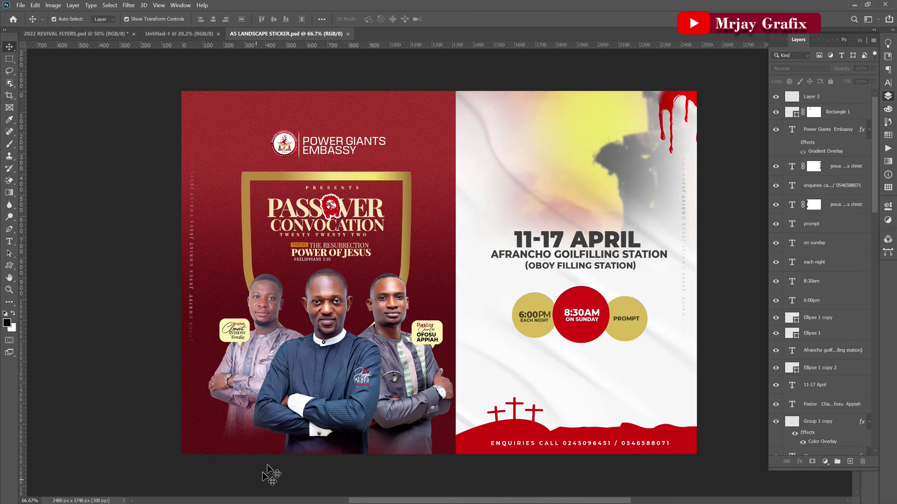
drag(400, 479, 344, 421)
key(ctrl+t)
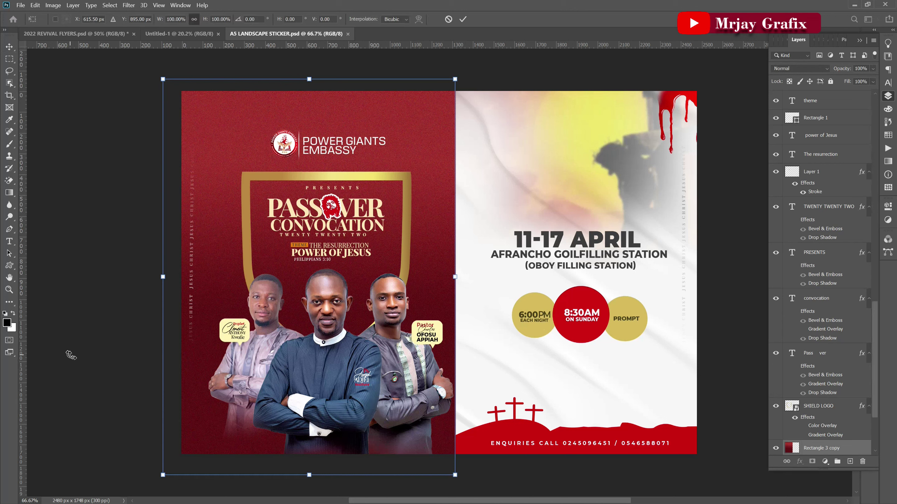
click(461, 19)
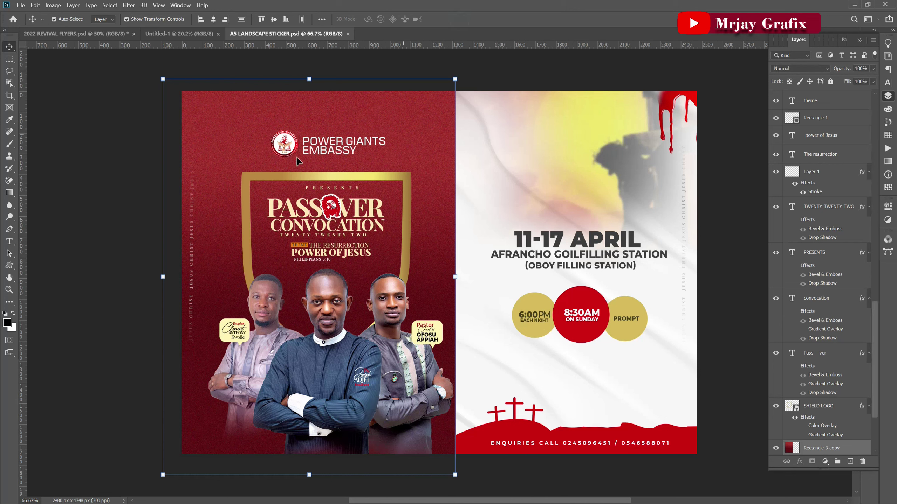
click(80, 218)
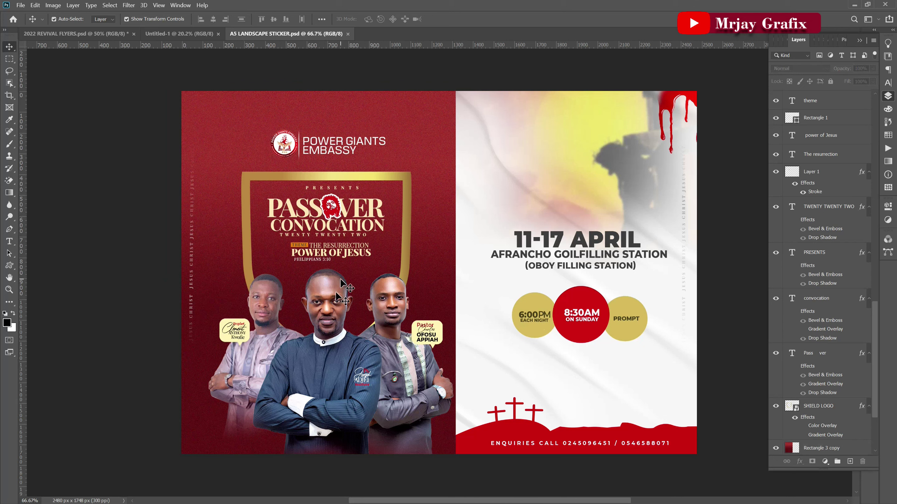
Select the centre and right pastors and drag both into Untitled-1.
click(331, 370)
shift+click(411, 371)
mouse_move(410, 371)
mouse_down()
mouse_move(373, 300)
mouse_move(401, 389)
mouse_move(390, 348)
mouse_move(406, 378)
mouse_up()
shift+click(402, 389)
click(407, 375)
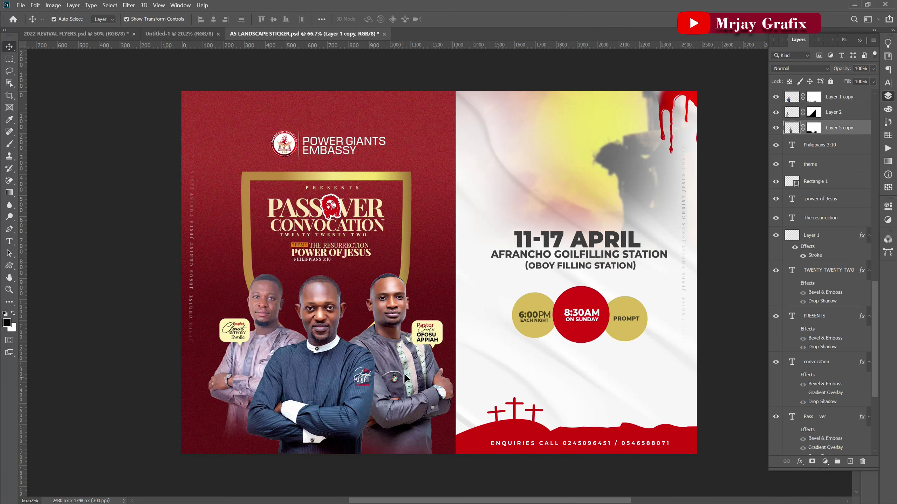
shift+click(300, 388)
drag(300, 389, 416, 202)
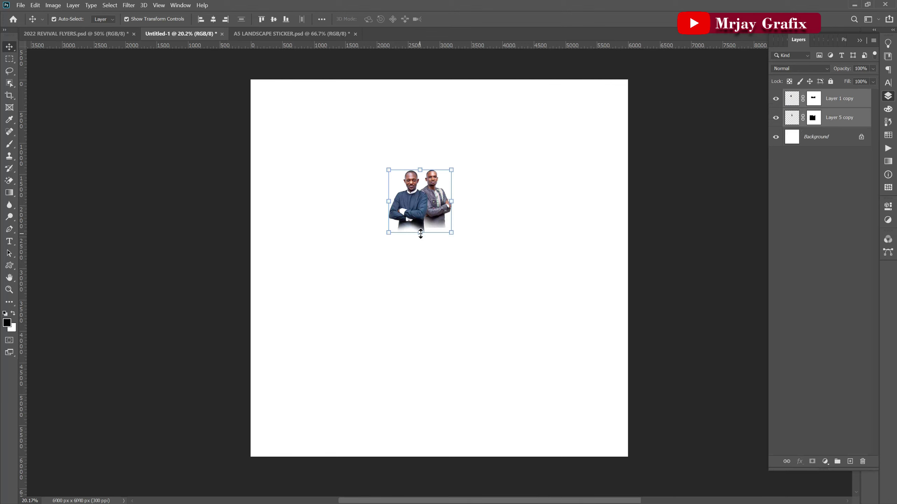
Scale both pastors to about 262% and centre them near the top.
drag(422, 232, 420, 335)
drag(415, 249, 411, 226)
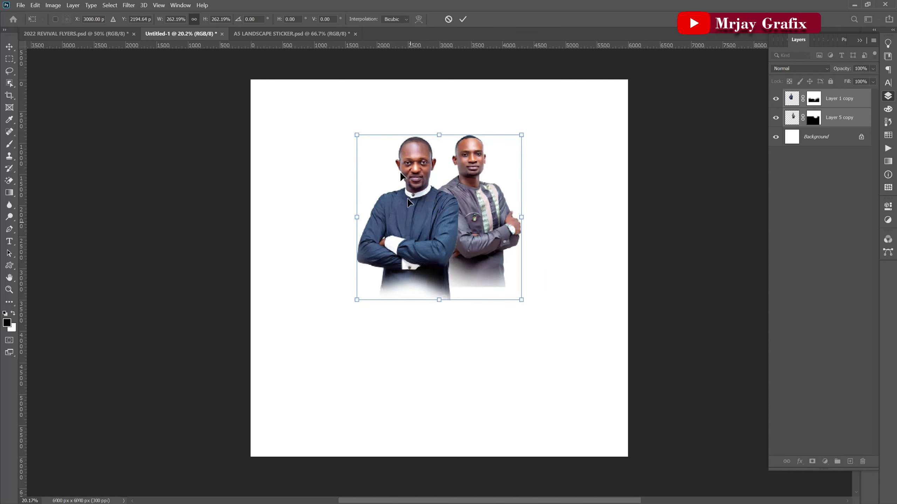
click(464, 20)
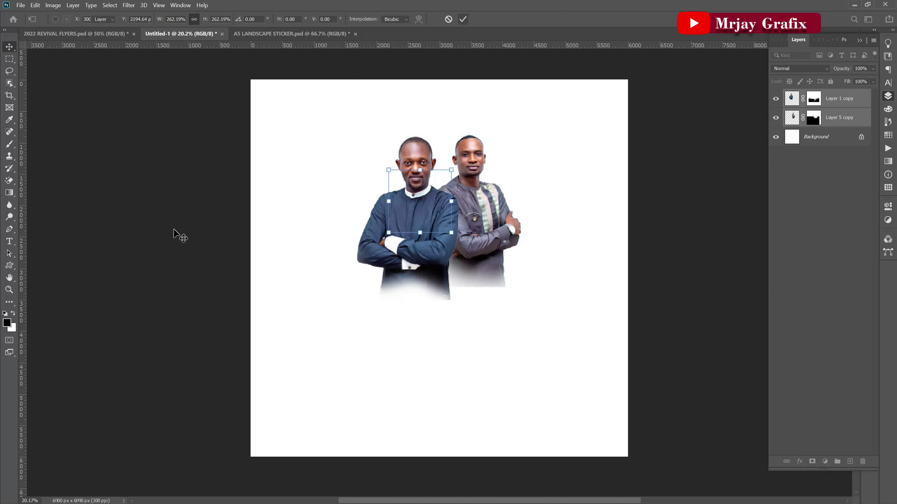
click(182, 236)
Enlarge the front pastor to about 111%, then shift both pastors 500 px right, 79 px up.
mouse_move(441, 236)
mouse_down()
mouse_move(442, 272)
mouse_move(451, 239)
mouse_up()
key(ctrl+t)
drag(412, 300, 406, 318)
click(120, 198)
click(108, 240)
drag(325, 173, 485, 248)
drag(485, 248, 502, 234)
click(180, 288)
Target the front pastor's layer mask, undoing an accidentally added extra mask.
click(436, 252)
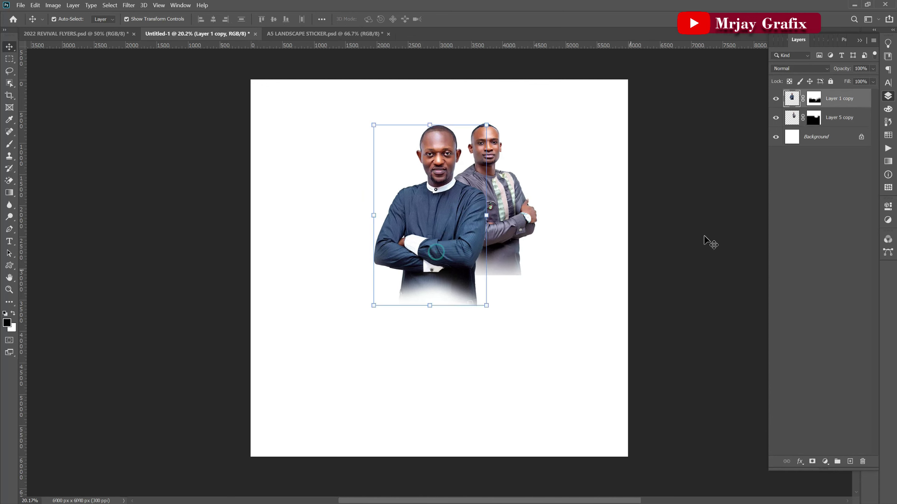
click(814, 100)
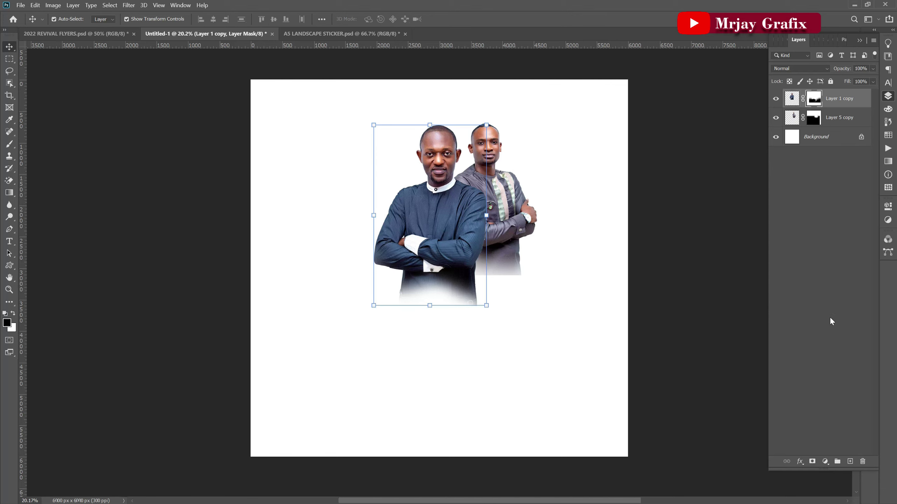
click(811, 461)
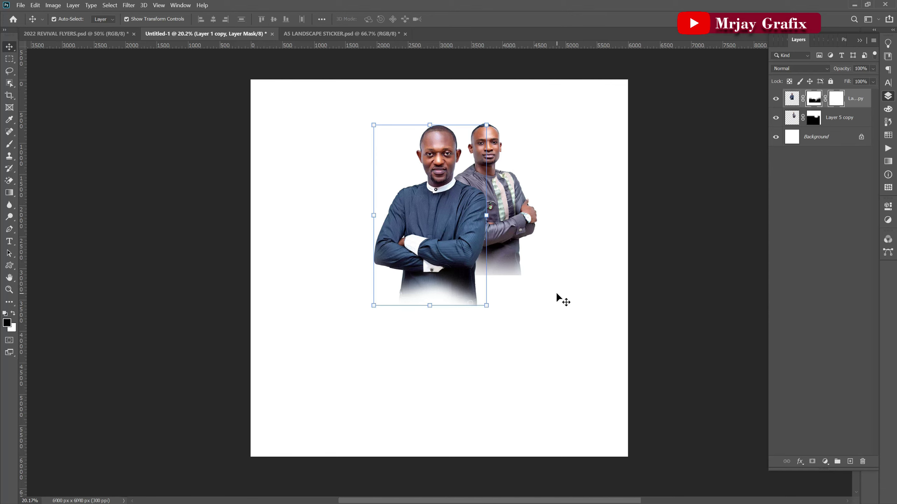
key(ctrl+z)
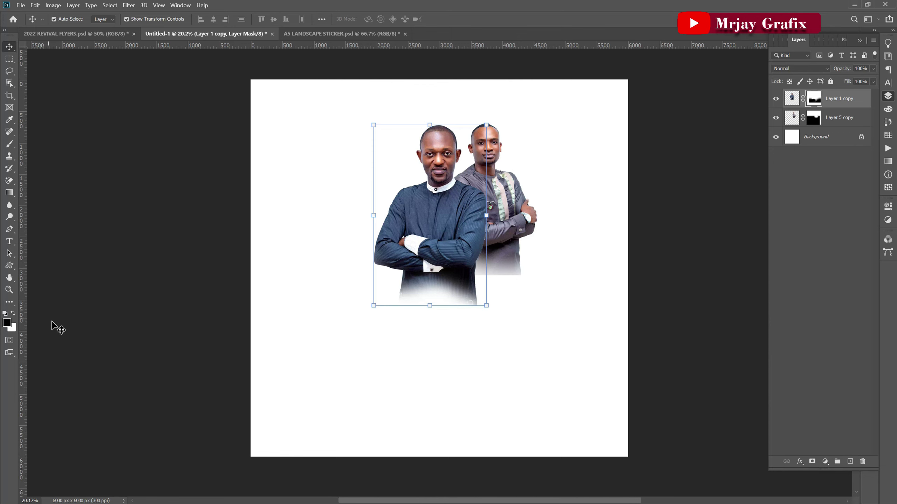
key(b)
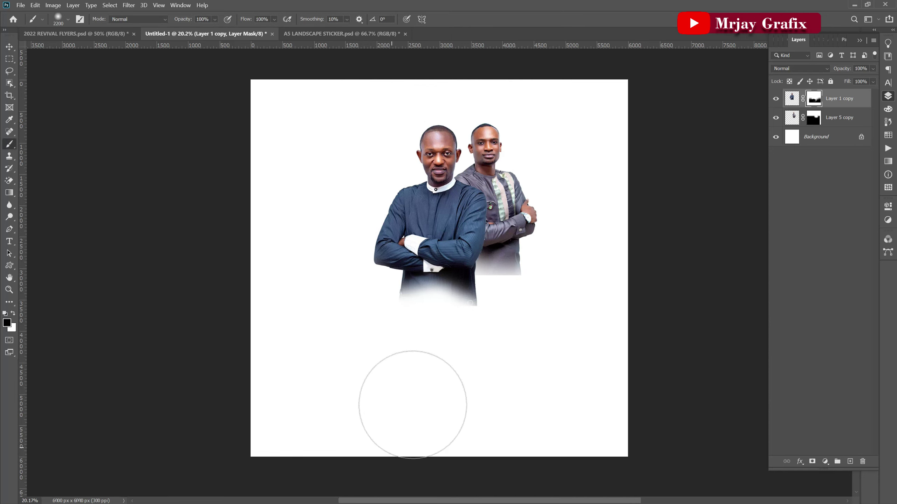
Paint on the masks to fade the bottom of the front pastor's jacket.
mouse_move(473, 326)
mouse_down()
mouse_move(471, 348)
mouse_move(489, 358)
mouse_move(401, 346)
mouse_move(370, 354)
mouse_move(395, 351)
mouse_move(443, 371)
mouse_up()
click(816, 121)
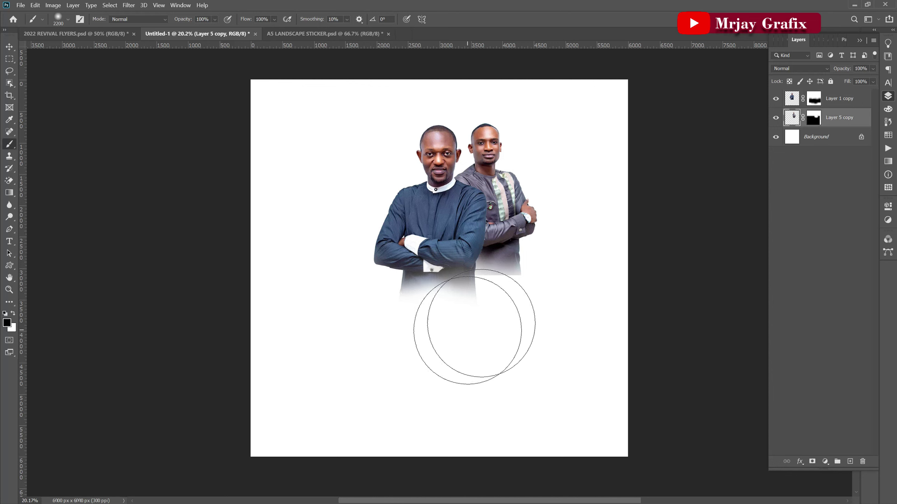
mouse_move(516, 320)
mouse_down()
mouse_move(527, 317)
mouse_move(473, 323)
mouse_up()
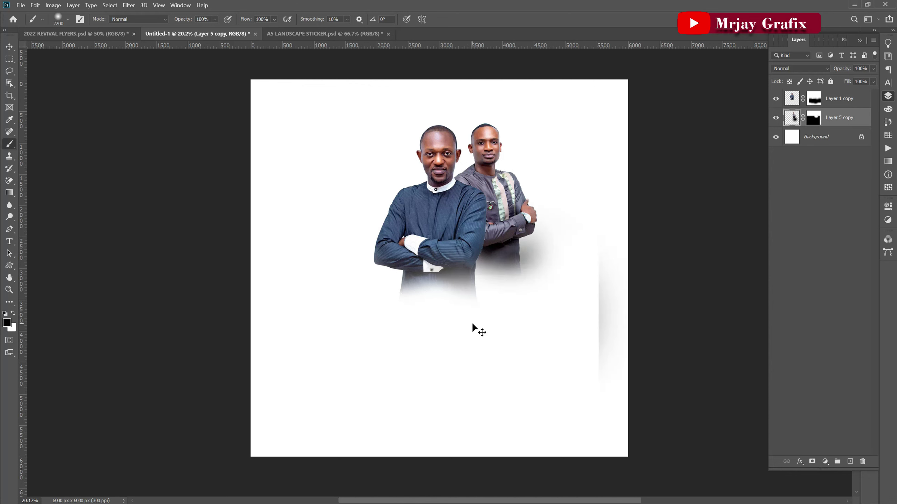
key(ctrl+z)
key(ctrl+z)
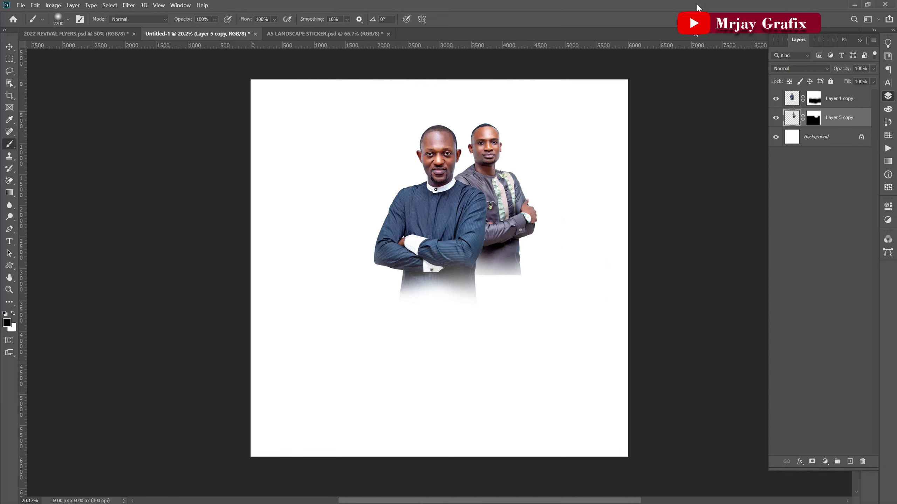
click(813, 118)
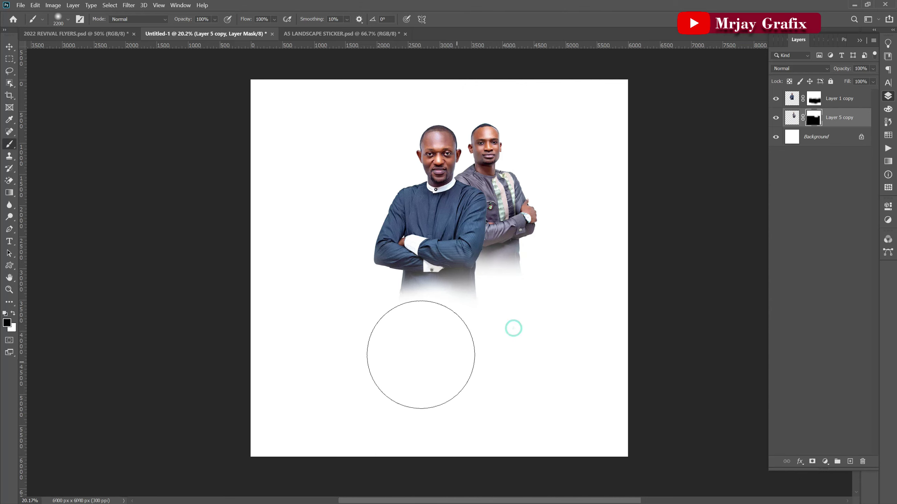
Shift the back pastor 84 px right and scale him to about 112.72%.
click(9, 46)
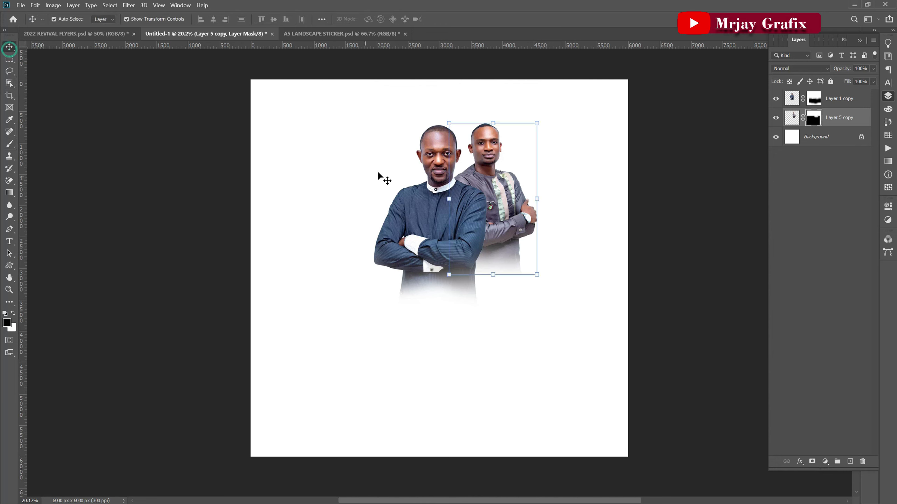
drag(464, 179, 482, 181)
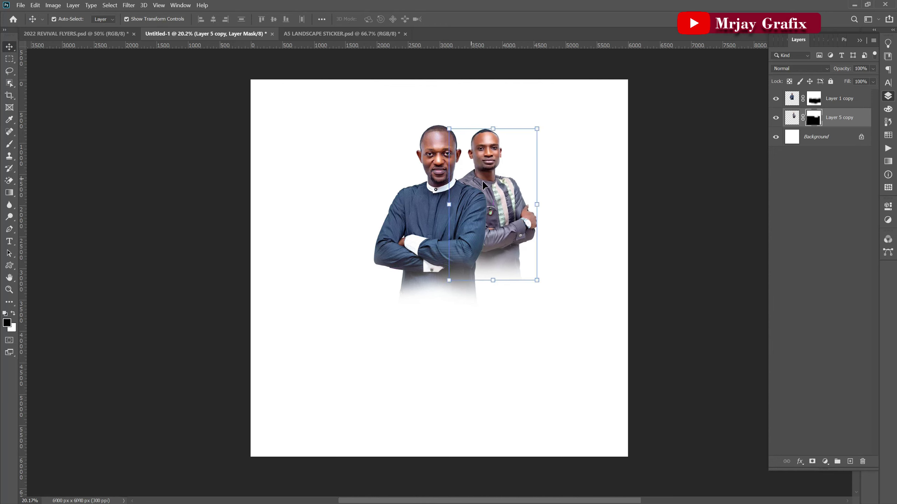
drag(536, 206, 525, 225)
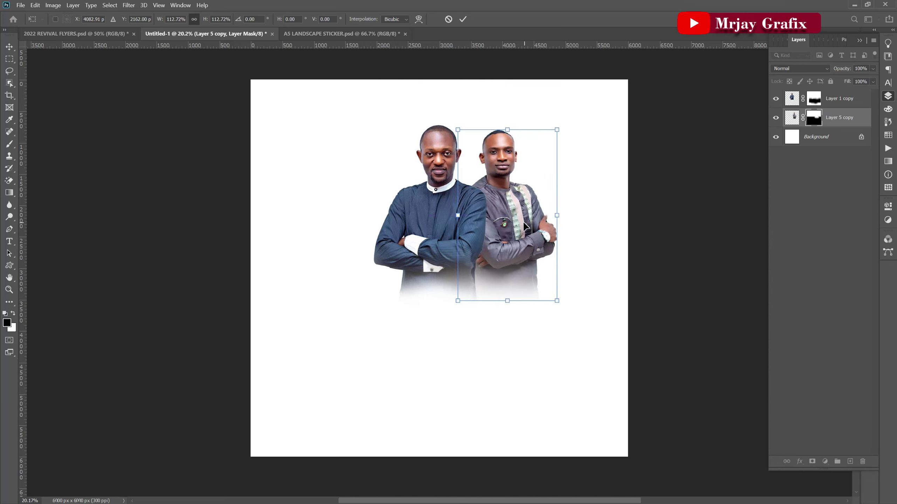
click(158, 234)
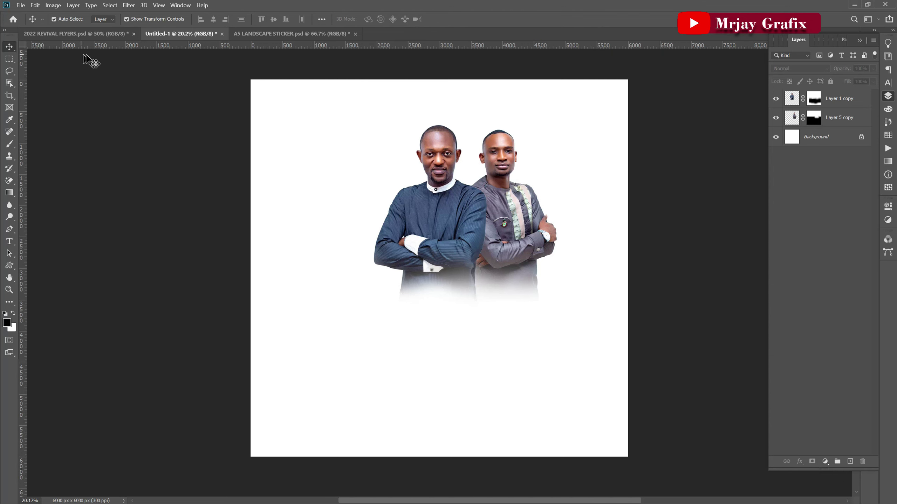
Unhide the navy Vector Smart Object in 2022 REVIVAL FLYERS.psd and drag it into Untitled-1.
click(100, 34)
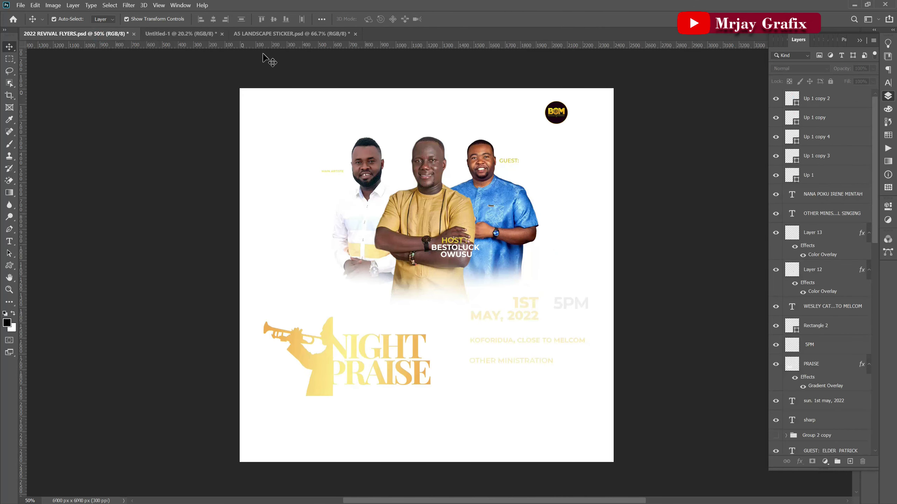
scroll(815, 376, down, 4)
scroll(816, 374, down, 5)
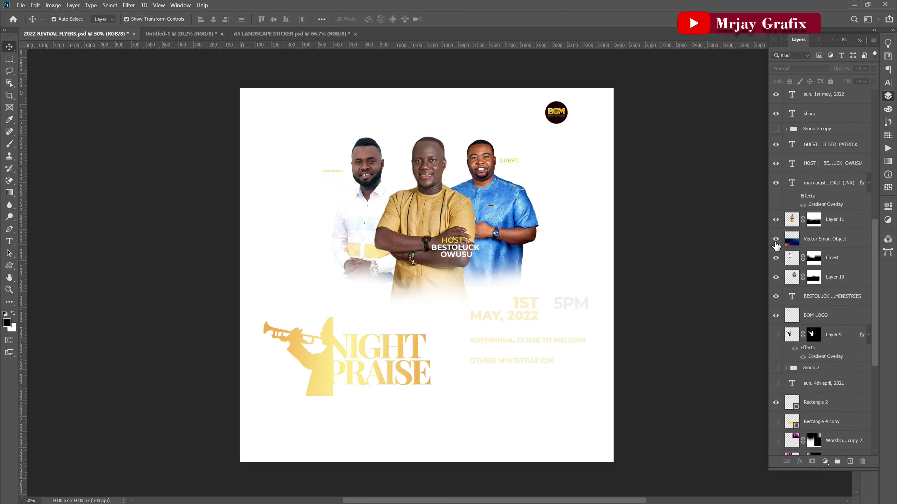
click(775, 241)
drag(282, 432, 407, 374)
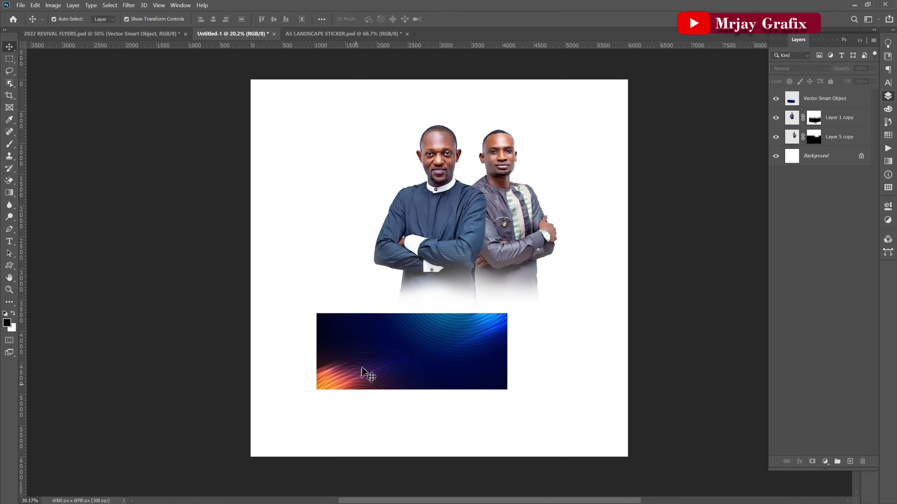
Place the navy banner under the pastors and scale it to about 96.94%, centred horizontally.
drag(355, 375, 349, 394)
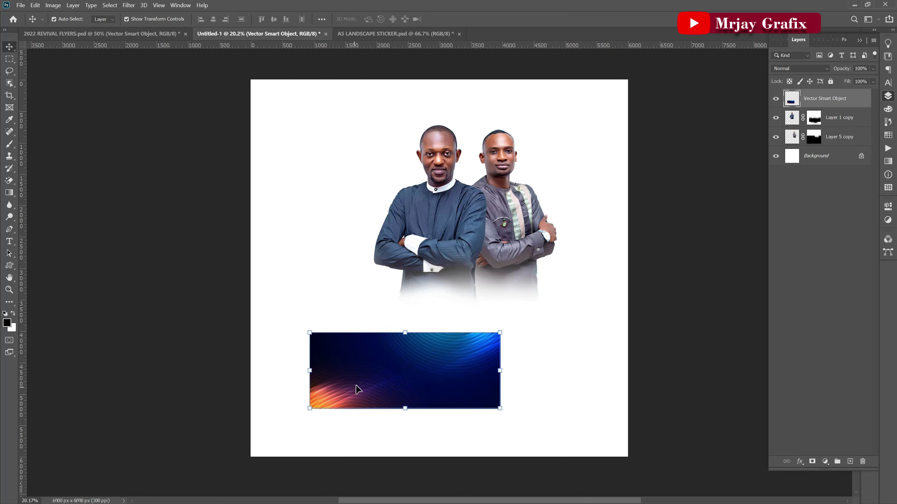
scroll(375, 374, up, 1)
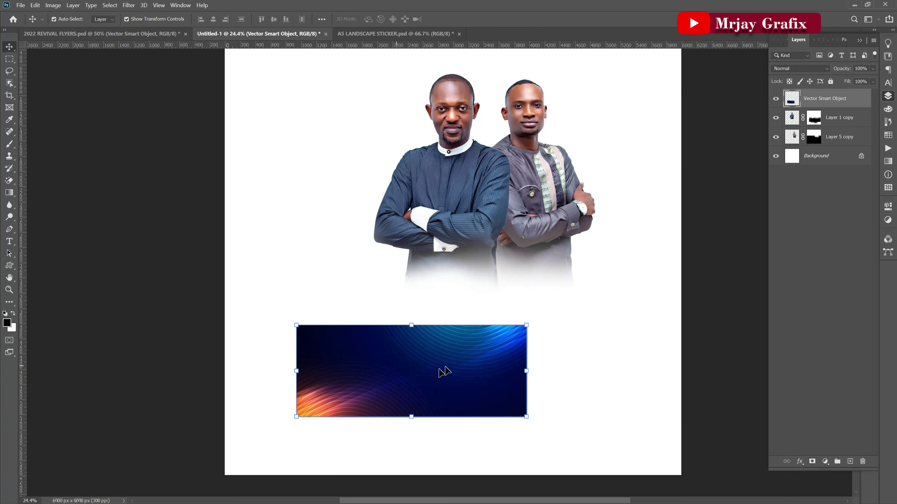
drag(527, 325, 675, 281)
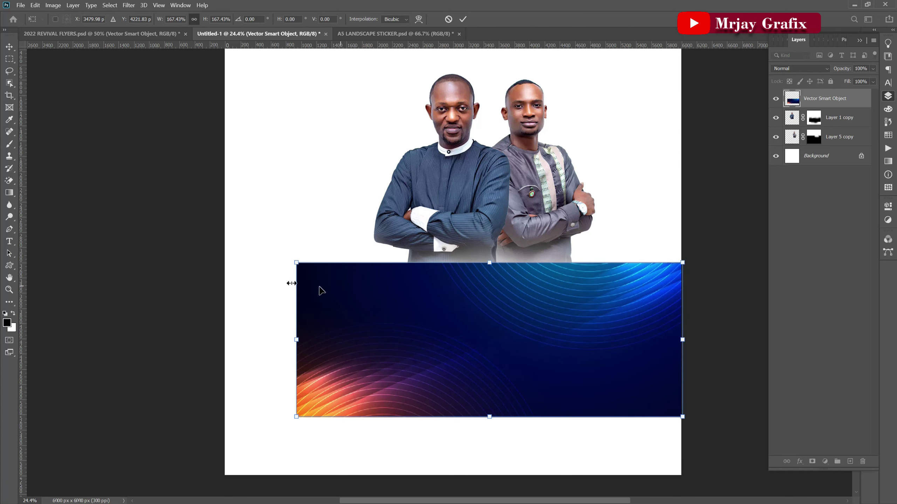
drag(296, 263, 214, 261)
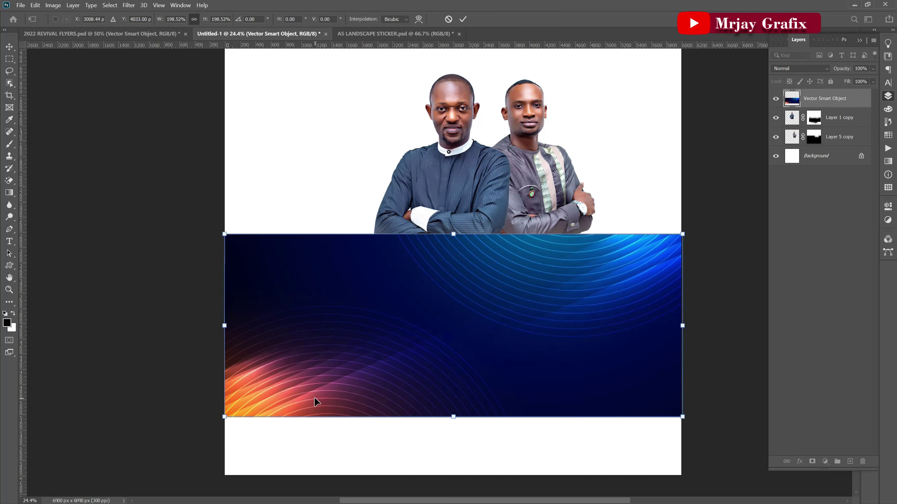
click(463, 19)
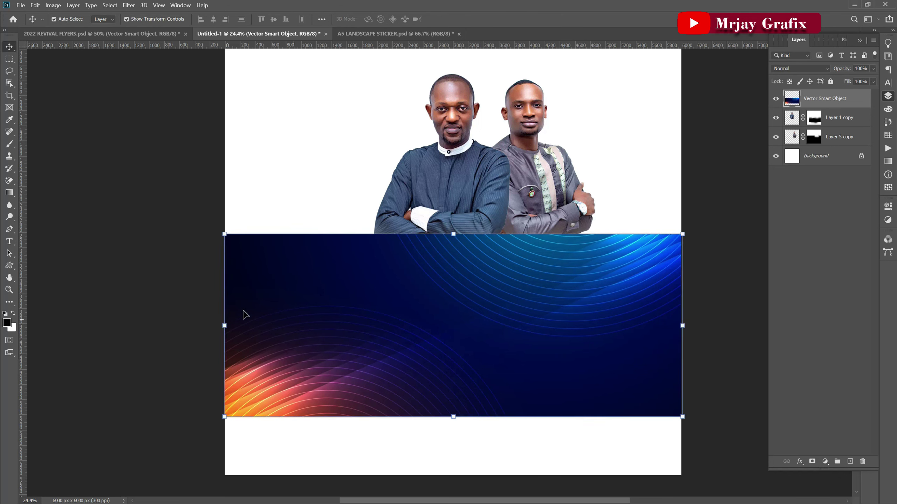
mouse_move(225, 325)
mouse_down()
mouse_move(243, 325)
mouse_move(232, 325)
mouse_up()
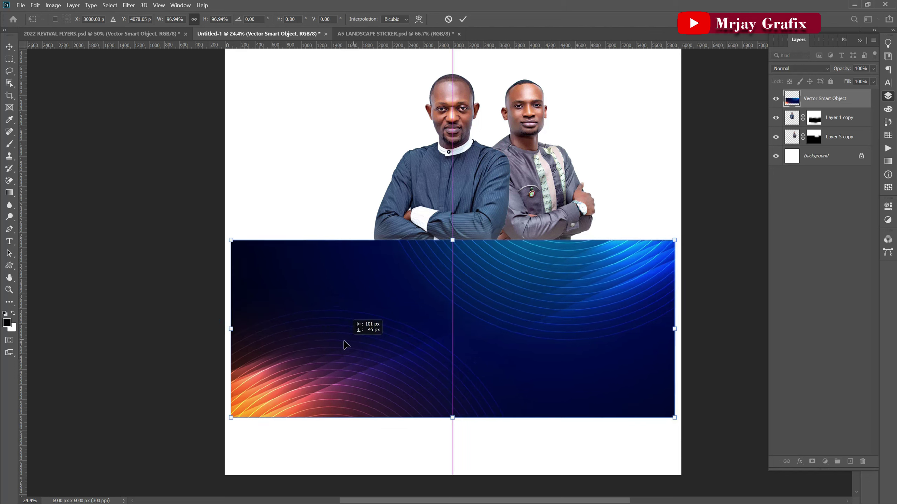
click(463, 20)
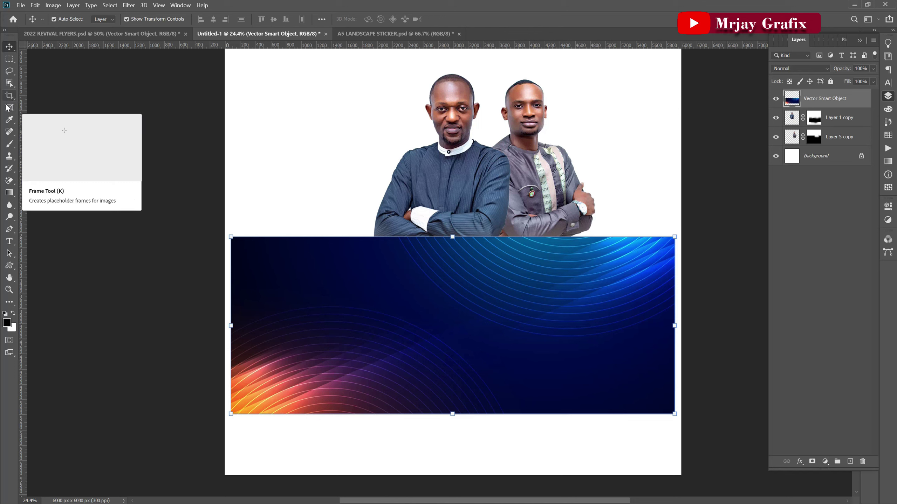
Choose the plain Lasso Tool from the selection tools.
click(9, 60)
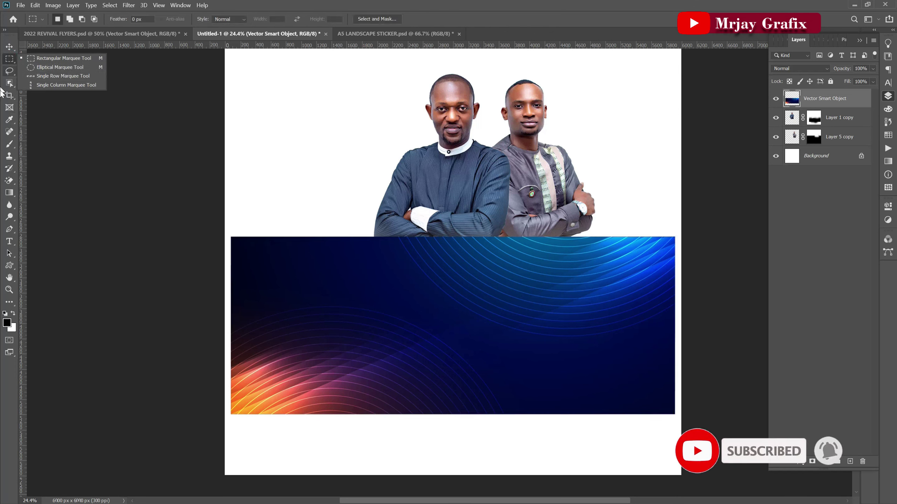
click(9, 83)
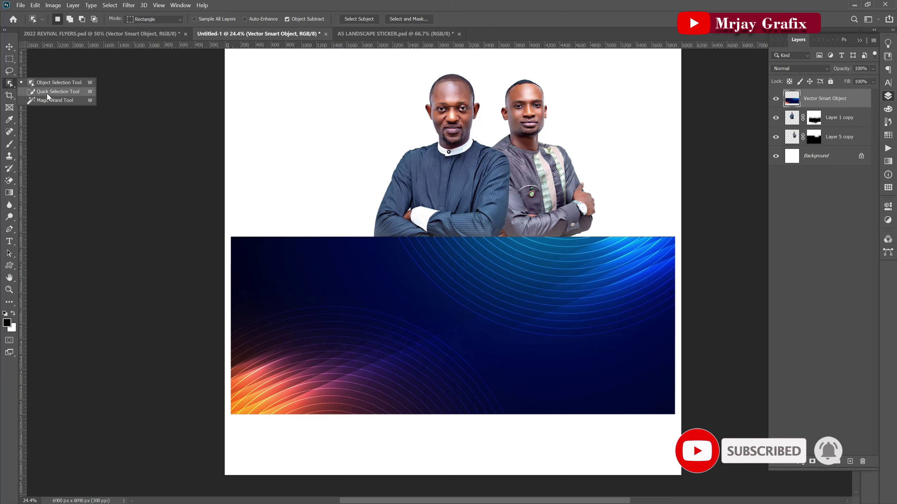
click(9, 59)
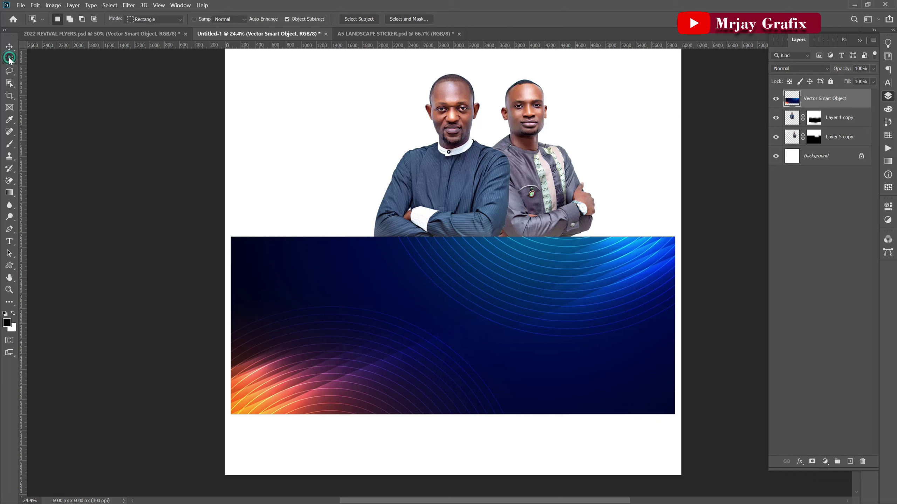
click(11, 84)
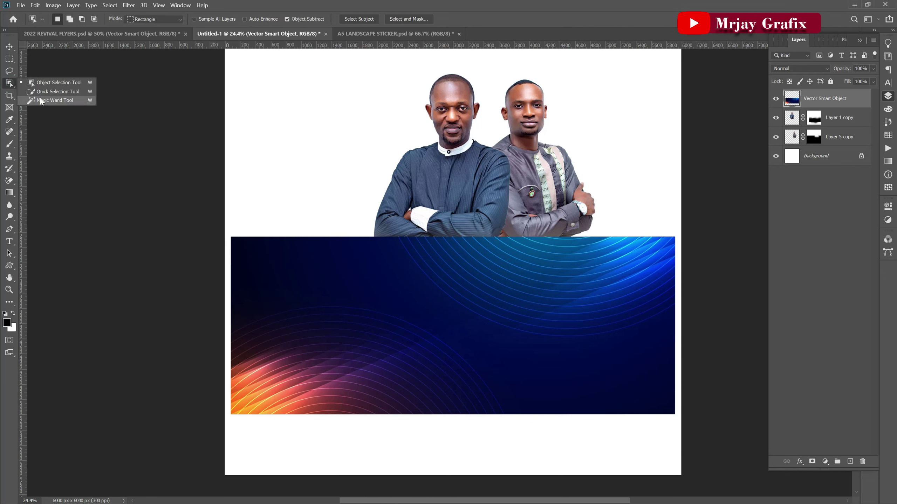
click(9, 119)
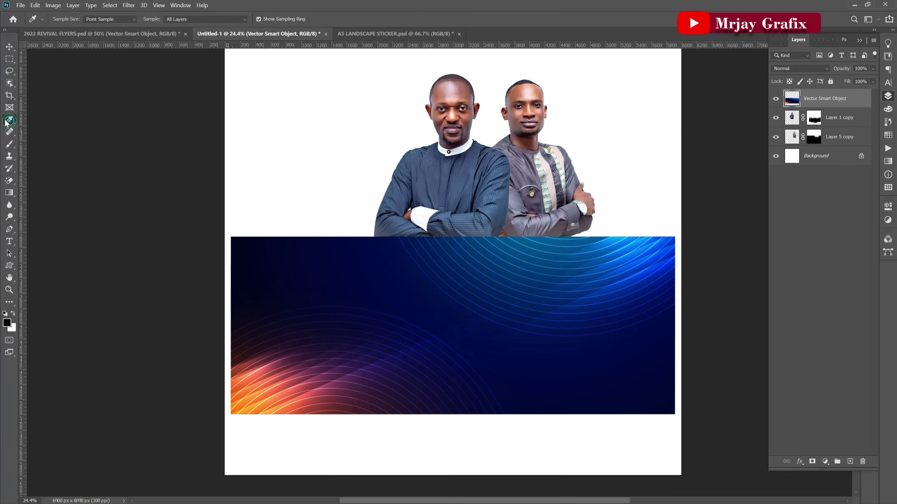
click(8, 68)
click(8, 70)
click(9, 69)
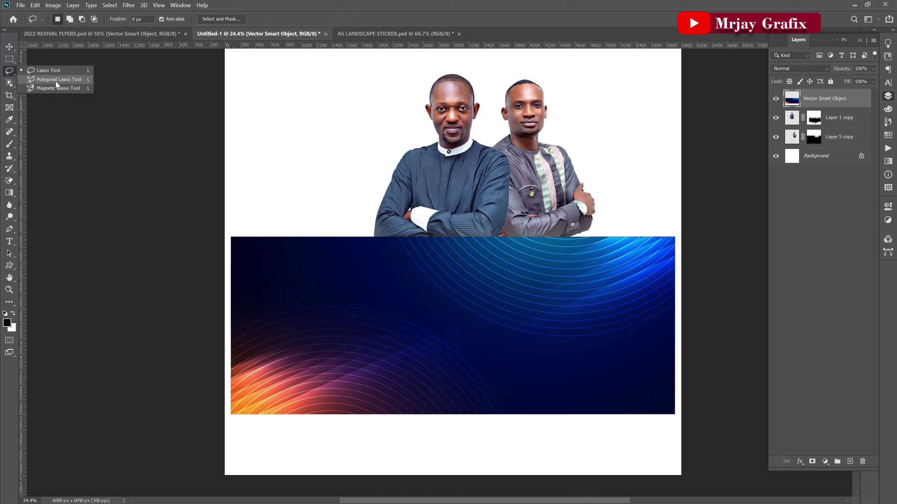
click(49, 70)
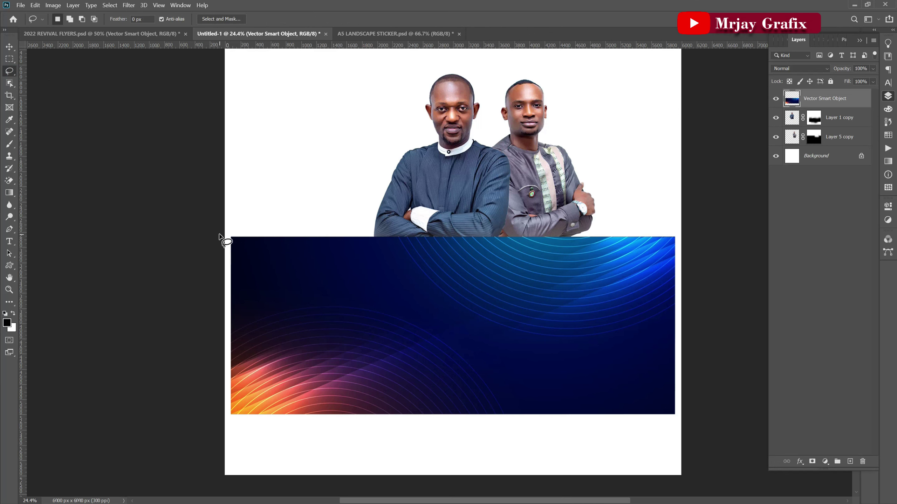
Lasso a jagged diagonal across the banner and put its upper-right piece on a new layer.
drag(341, 255, 355, 271)
mouse_move(259, 211)
mouse_down()
mouse_move(397, 298)
mouse_move(485, 326)
mouse_move(604, 419)
mouse_move(688, 435)
mouse_move(725, 320)
mouse_move(724, 217)
mouse_move(699, 195)
mouse_move(261, 187)
mouse_up()
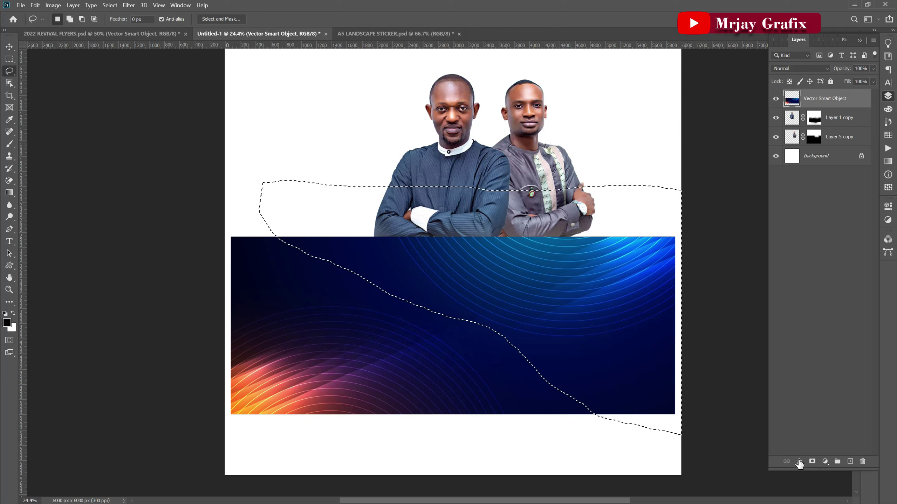
click(811, 462)
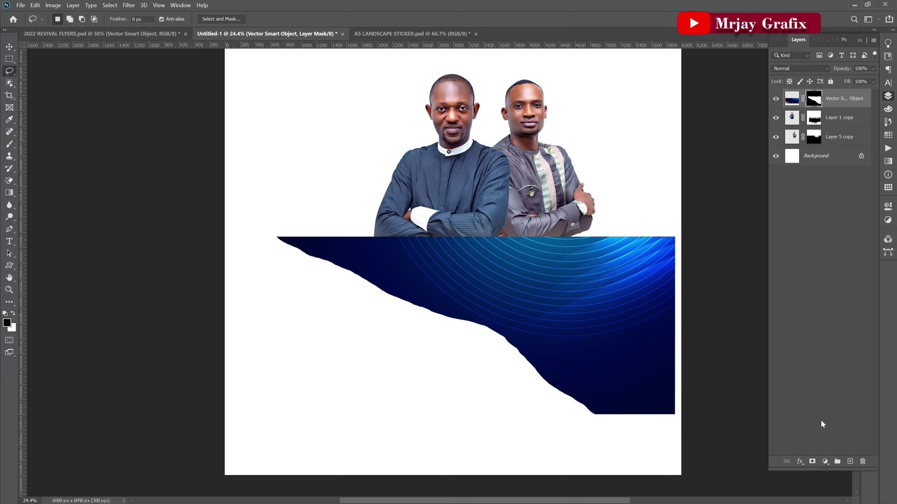
key(ctrl+z)
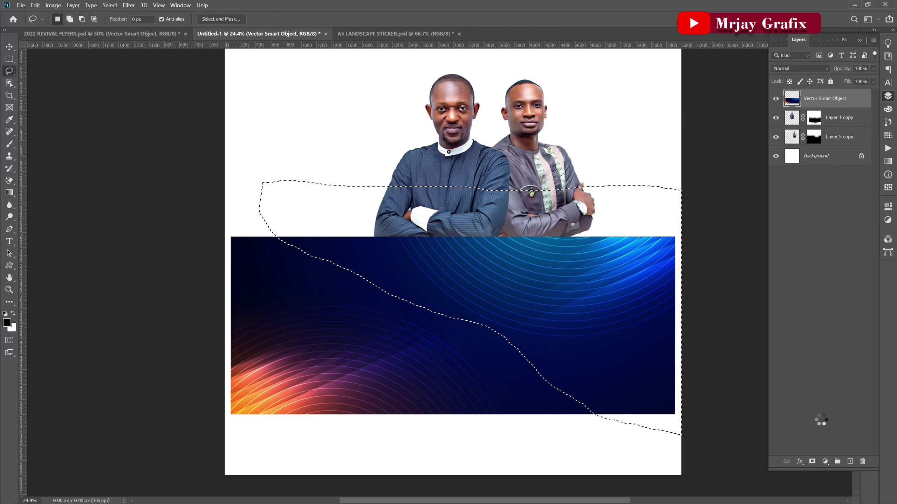
key(ctrl+shift+z)
key(ctrl+v)
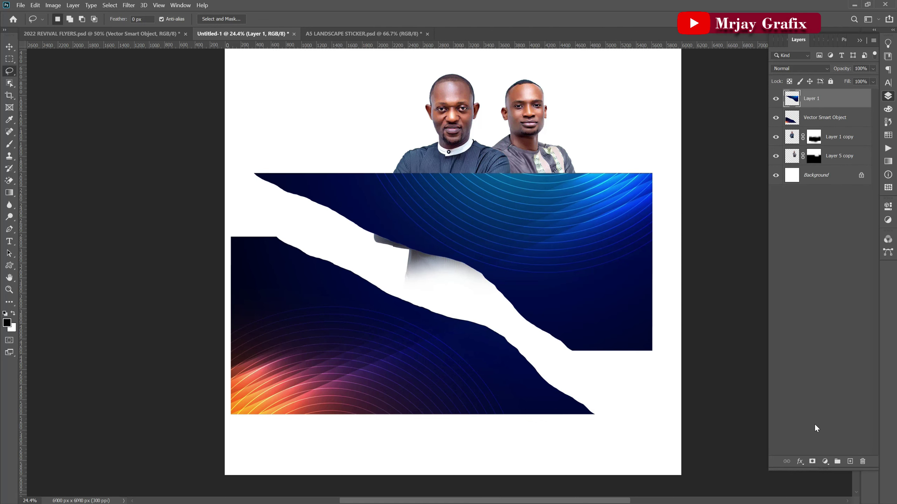
Raise the pastors' photo layers above the banner pieces.
key(v)
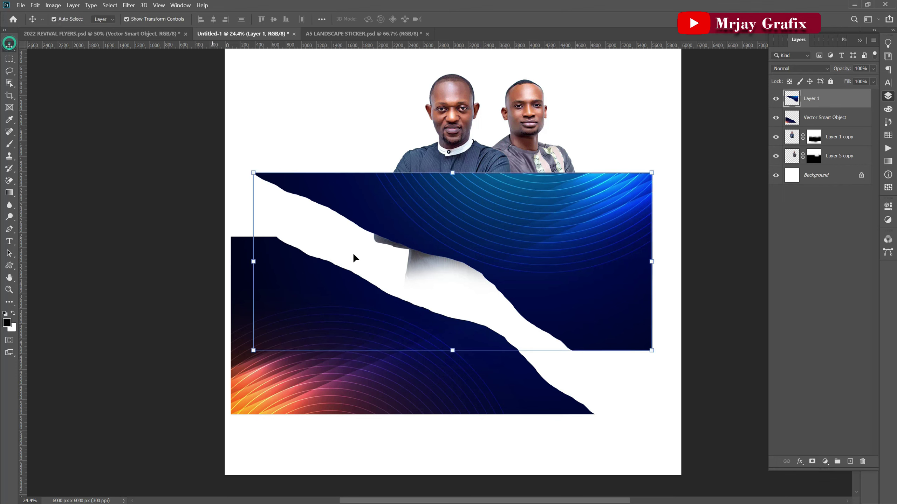
scroll(396, 310, down, 1)
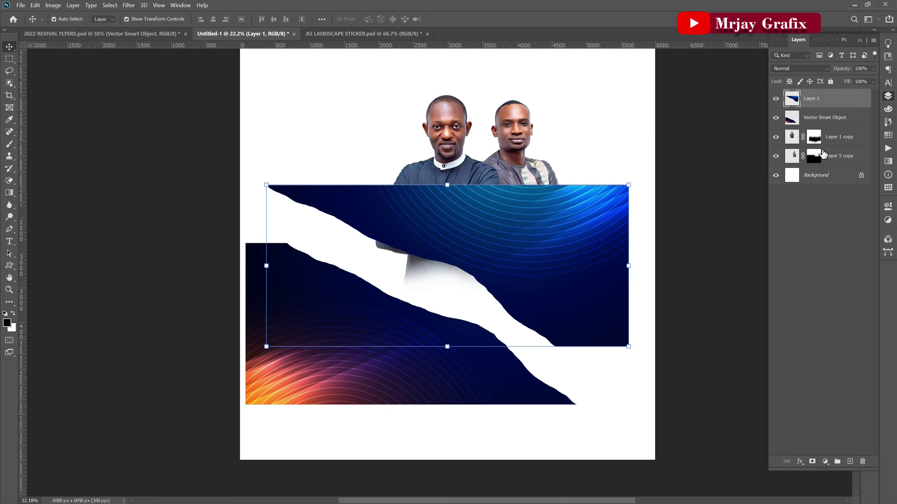
click(843, 144)
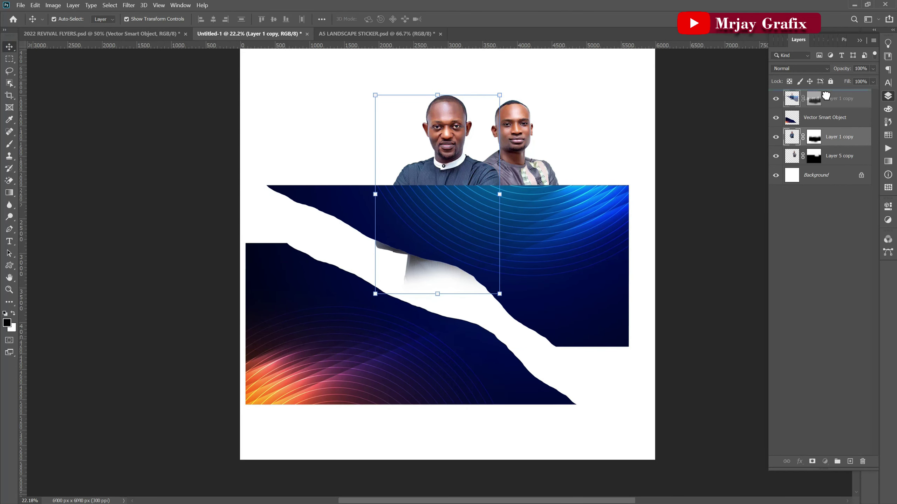
drag(843, 144, 822, 113)
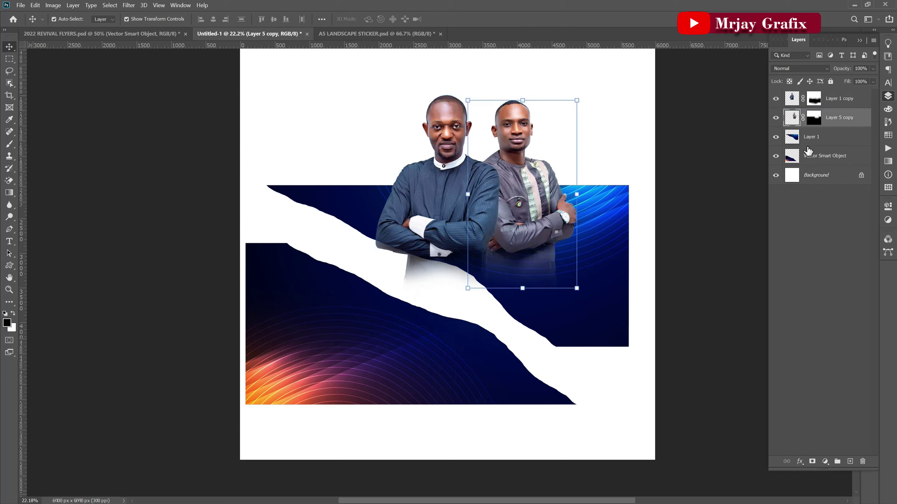
Move the wave pieces to the top-right and bottom-left corners, then select the Background layer.
click(658, 279)
drag(624, 279, 645, 134)
scroll(474, 385, down, 1)
mouse_move(575, 191)
mouse_down()
mouse_move(582, 205)
mouse_move(580, 197)
mouse_up()
drag(403, 375, 402, 410)
click(249, 380)
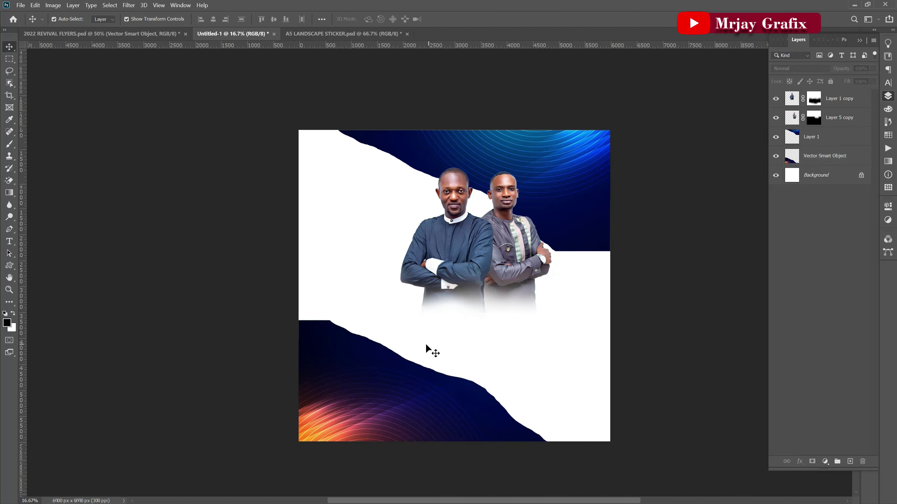
click(413, 156)
drag(414, 156, 416, 155)
click(226, 186)
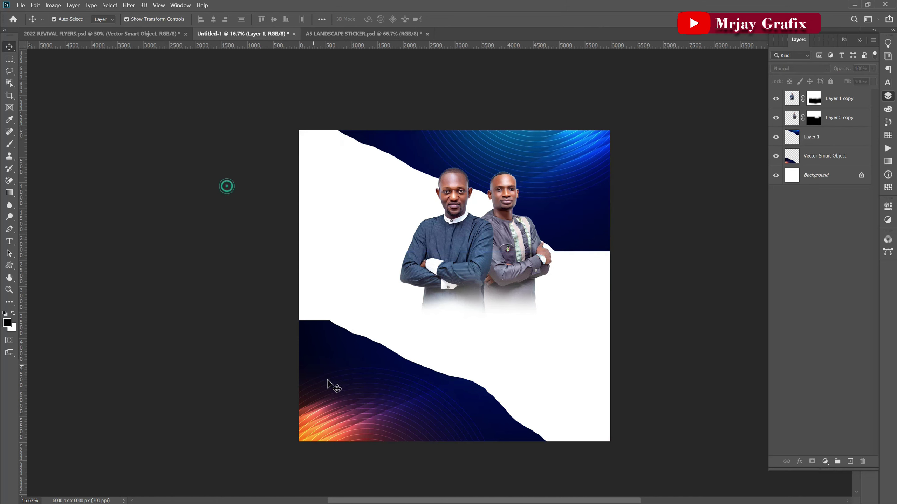
scroll(341, 362, up, 1)
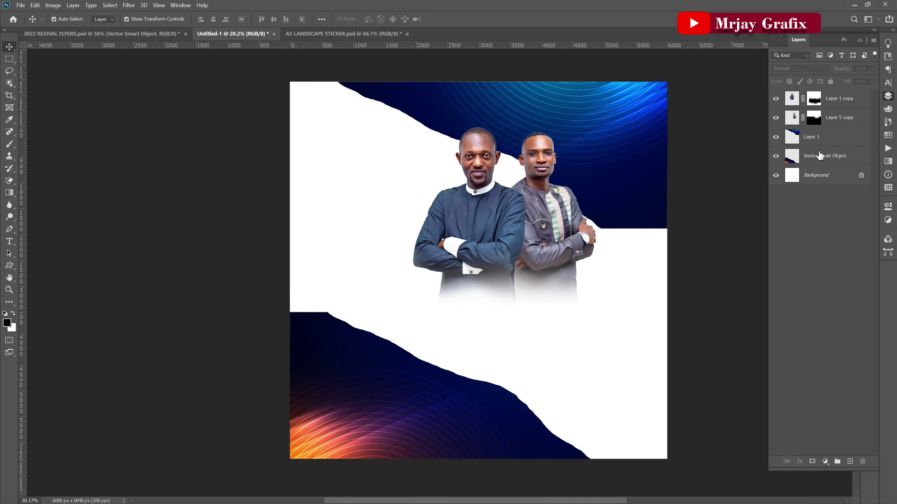
click(831, 176)
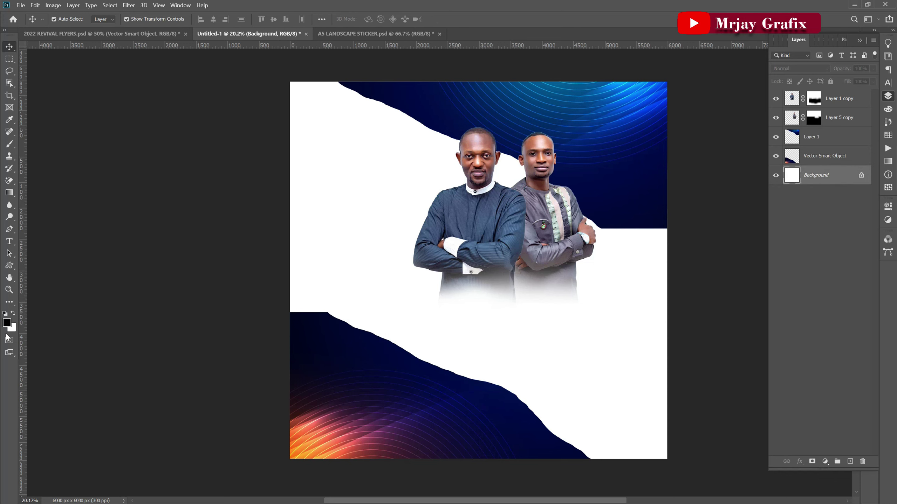
Draw a rectangle covering the whole canvas with the Rectangle Tool.
click(10, 261)
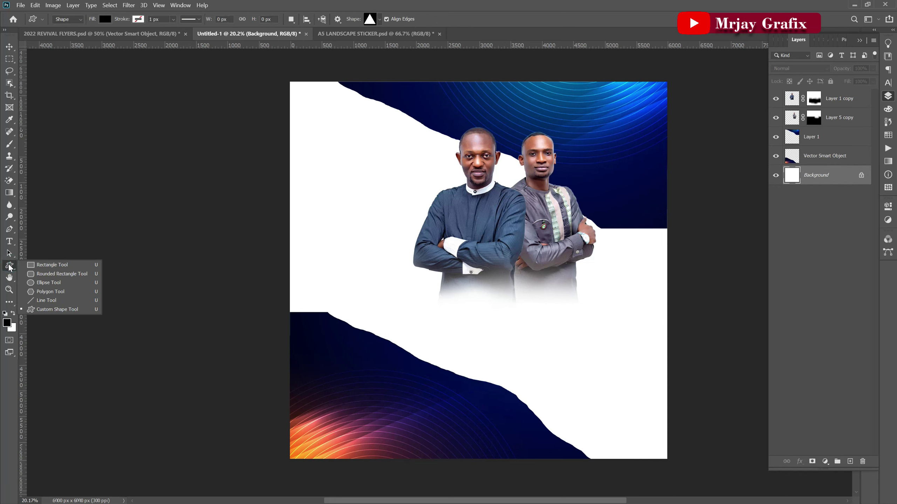
click(52, 265)
scroll(210, 307, down, 2)
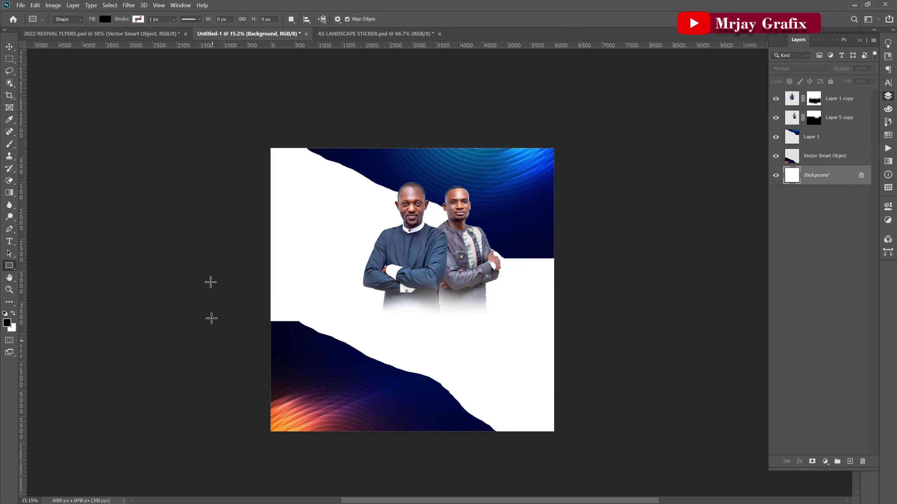
drag(265, 147, 559, 434)
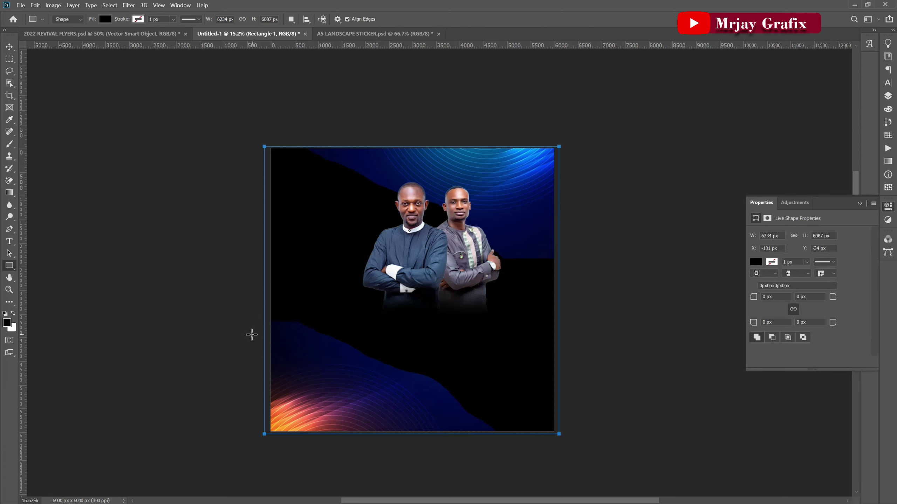
scroll(252, 335, up, 1)
click(16, 47)
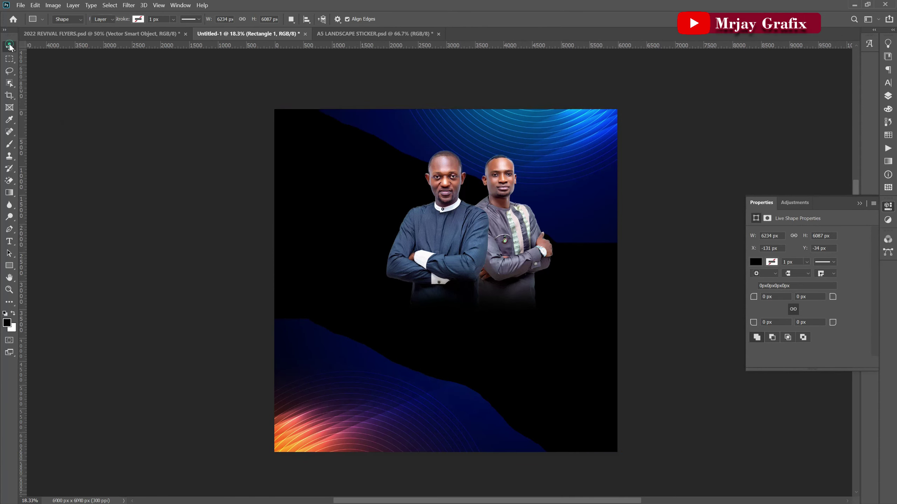
click(175, 274)
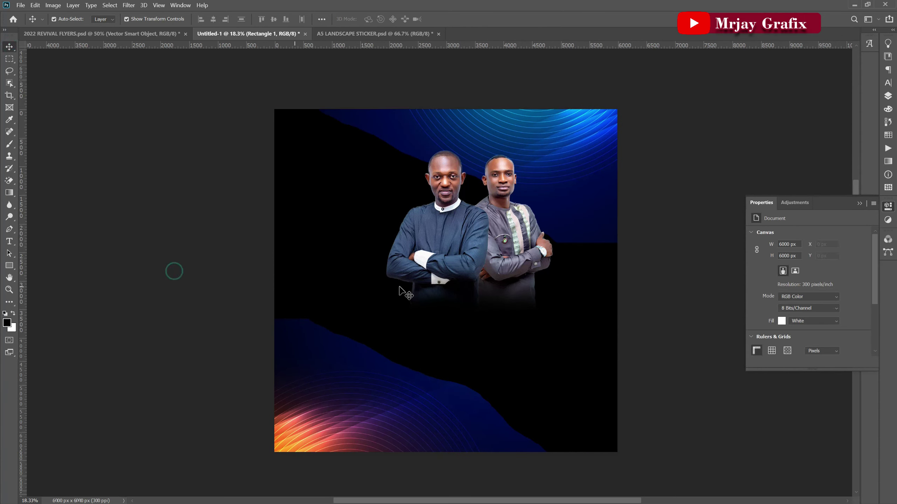
click(577, 380)
click(886, 98)
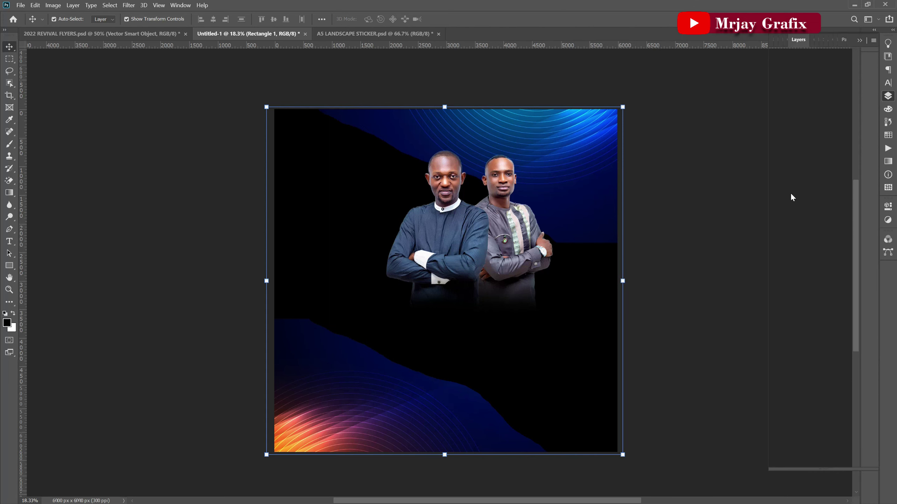
Try navy fill colours sampled from the artwork, then cancel the Color Picker.
double_click(795, 181)
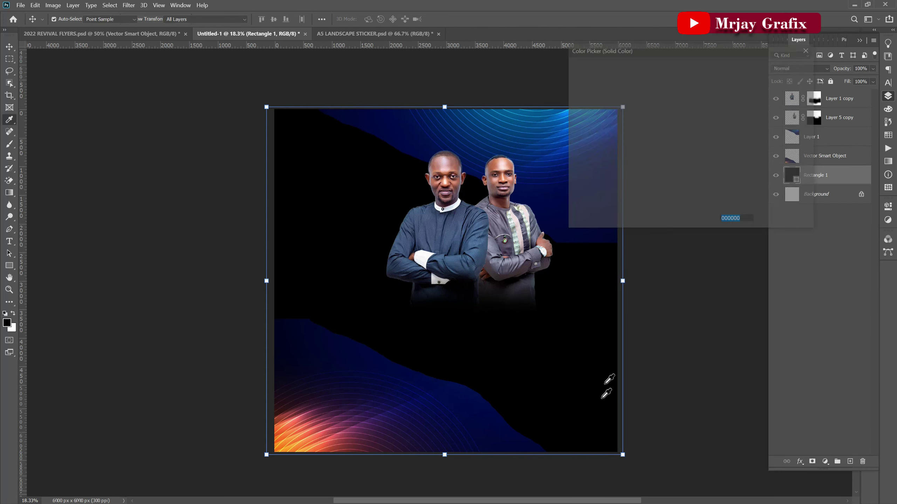
click(462, 408)
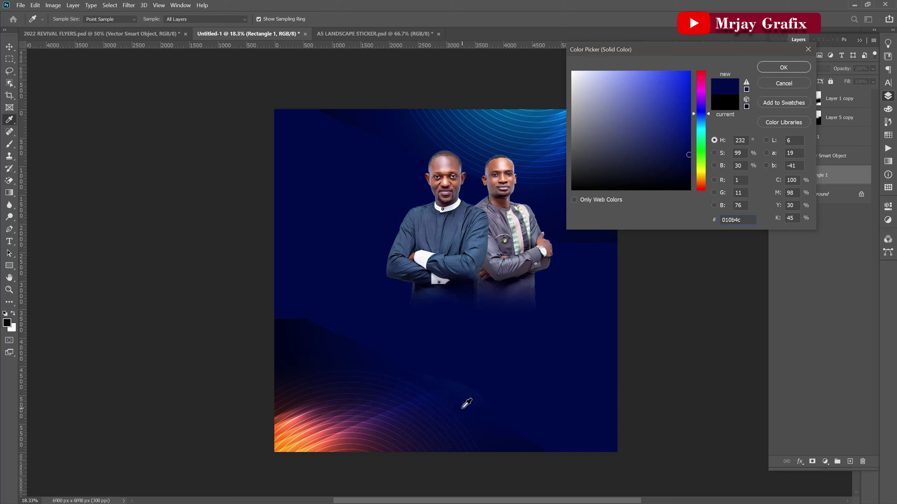
click(324, 361)
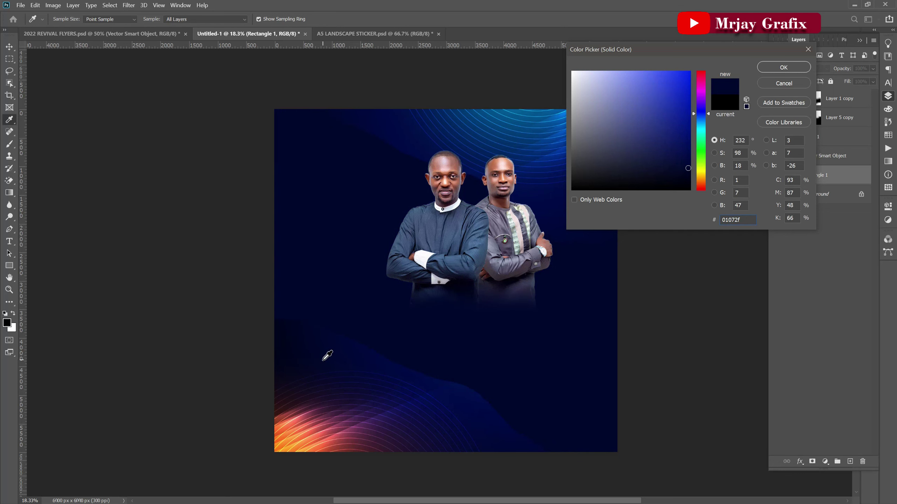
click(784, 85)
click(800, 464)
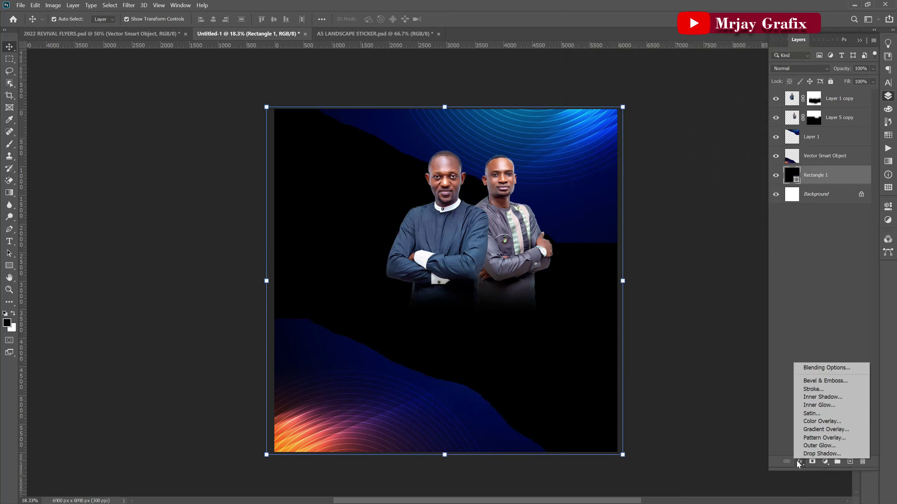
Add a Gradient Overlay to Rectangle 1 using the Blue_20 preset from Blues.
click(816, 430)
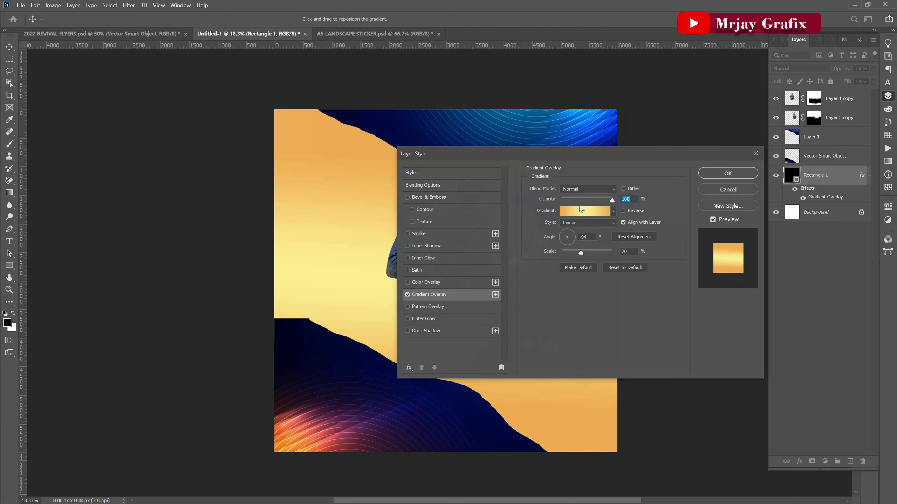
click(616, 271)
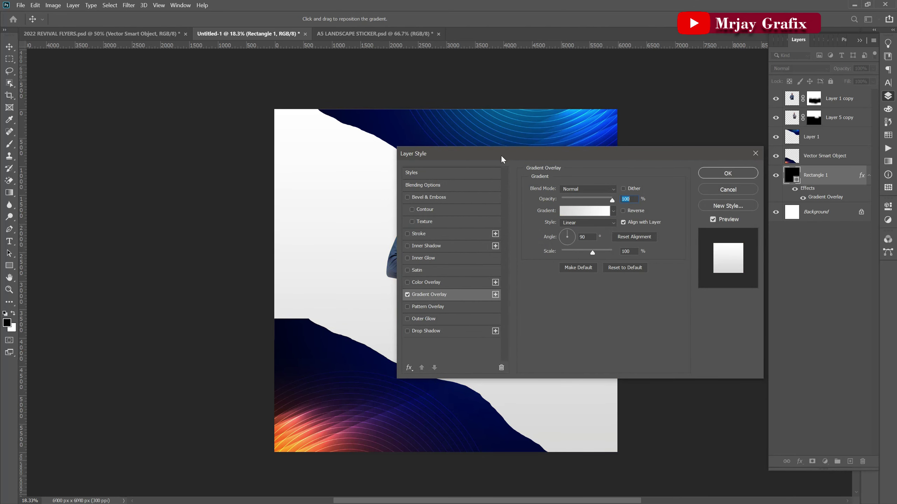
drag(500, 156, 566, 91)
click(659, 147)
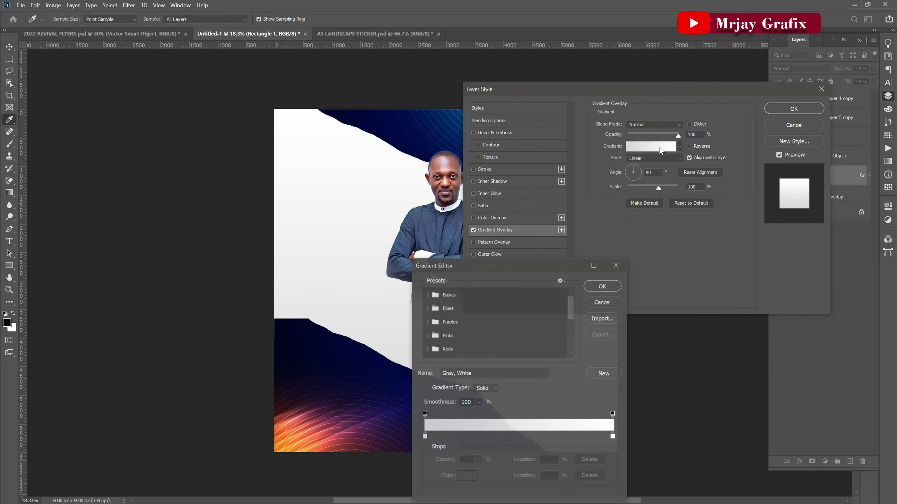
click(427, 309)
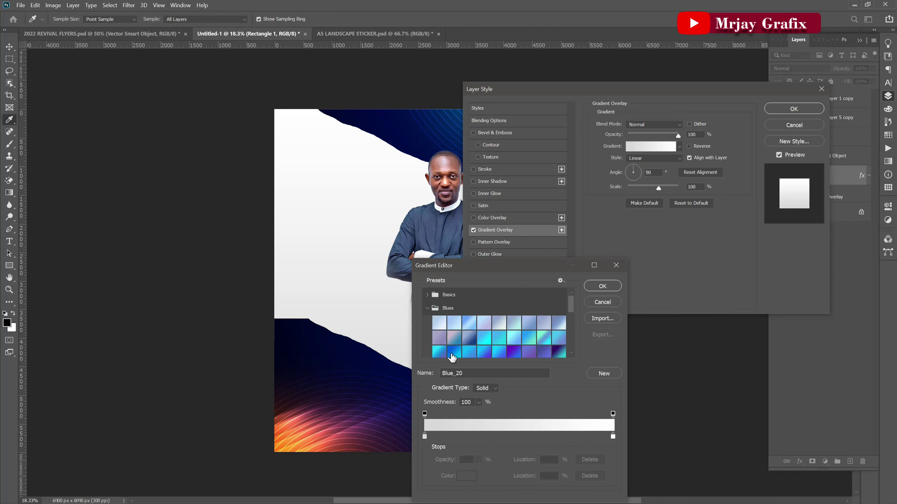
click(453, 351)
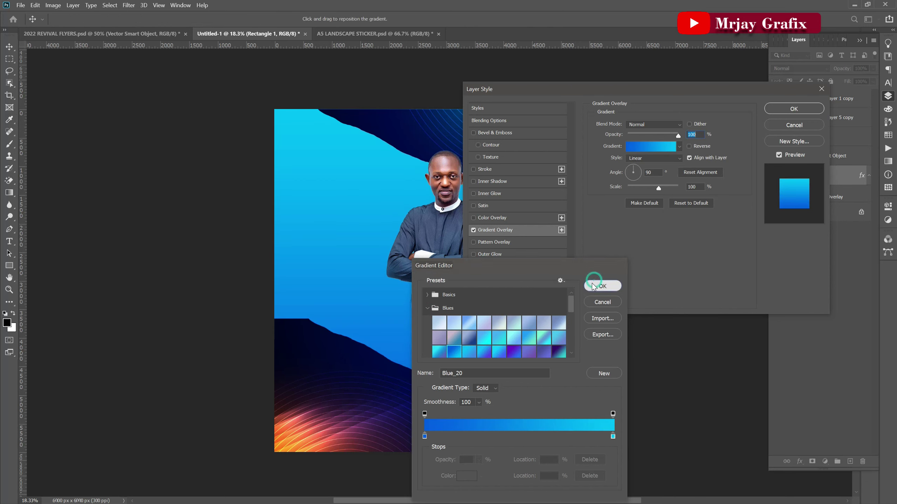
click(593, 285)
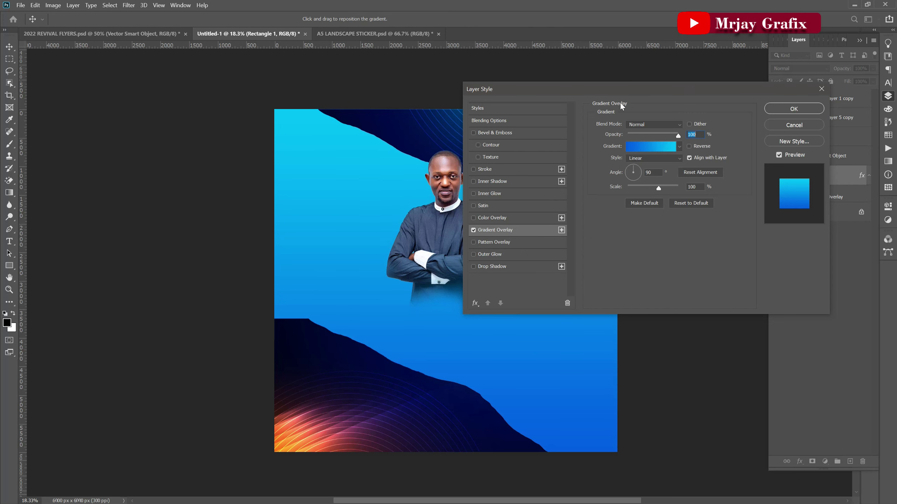
Move the Layer Style dialog off the canvas and reopen the overlay's gradient colours.
drag(617, 91, 703, 80)
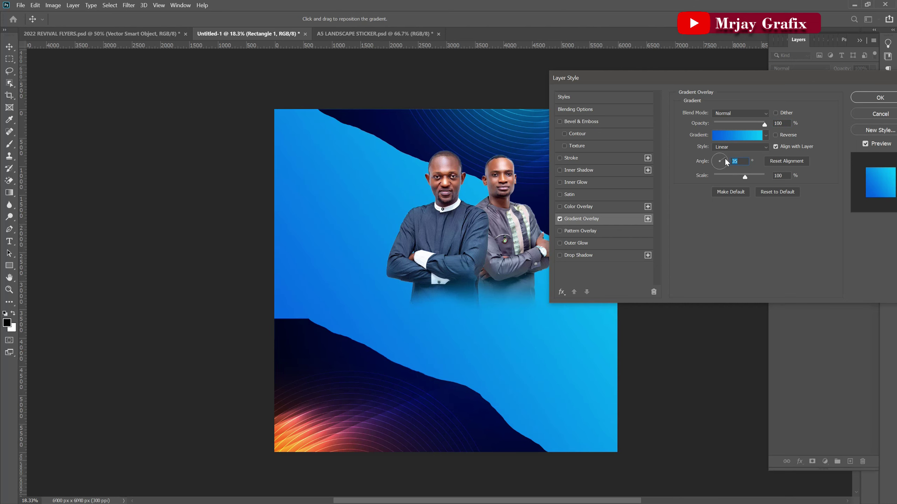
drag(685, 75, 789, 74)
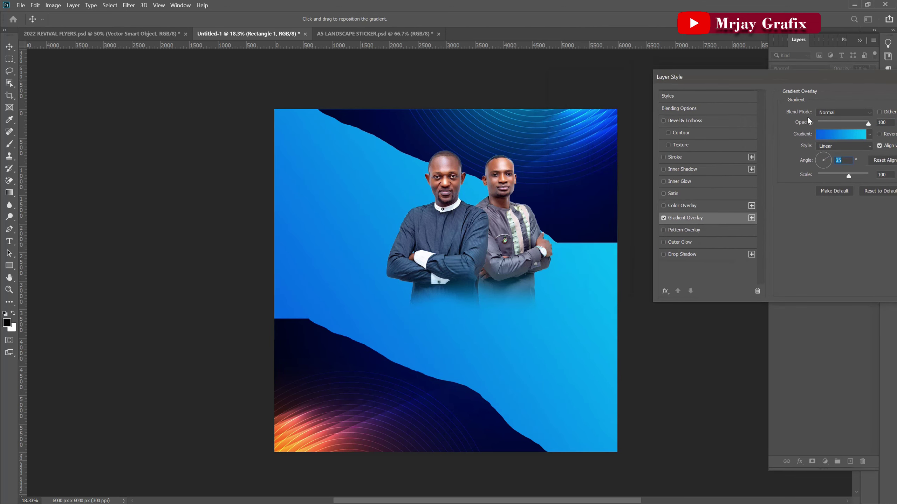
click(832, 134)
drag(552, 268, 765, 108)
Set both gradient stops to dark navy sampled from the canvas, angle it to 47°, and apply.
click(645, 283)
click(282, 371)
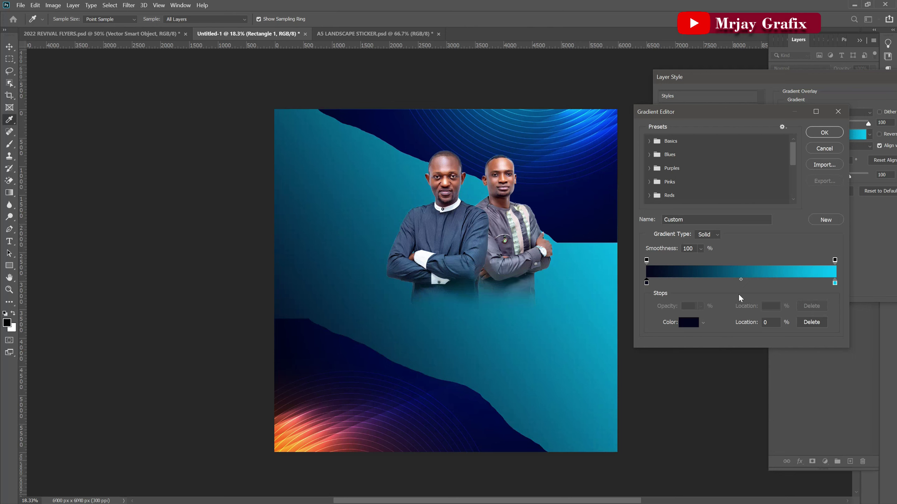
click(835, 284)
click(605, 178)
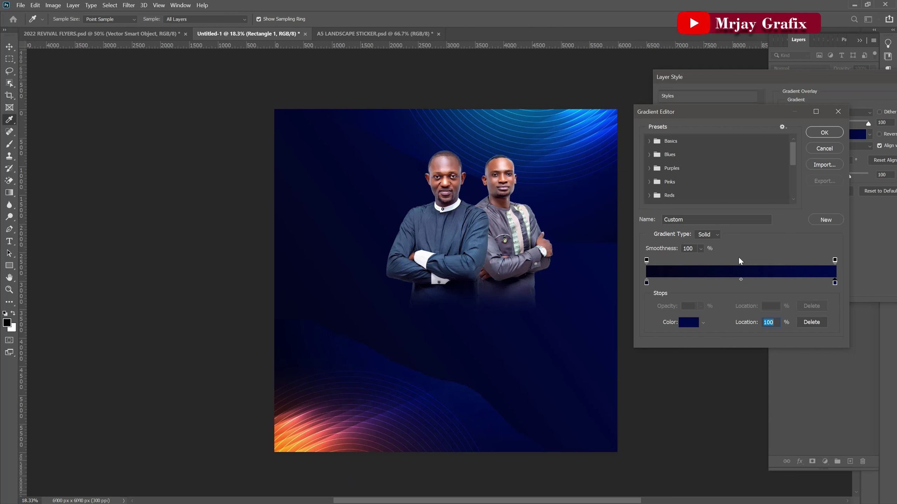
click(815, 136)
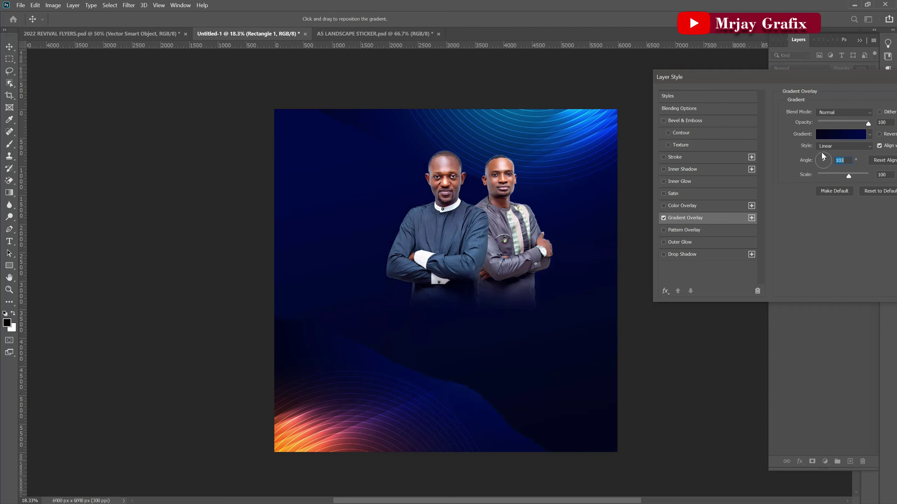
key(shift+Down)
key(shift+Down)
key(shift+Down)
key(shift+Down)
key(shift+Down)
key(shift+Down)
key(shift+Down)
key(shift+Down)
click(607, 168)
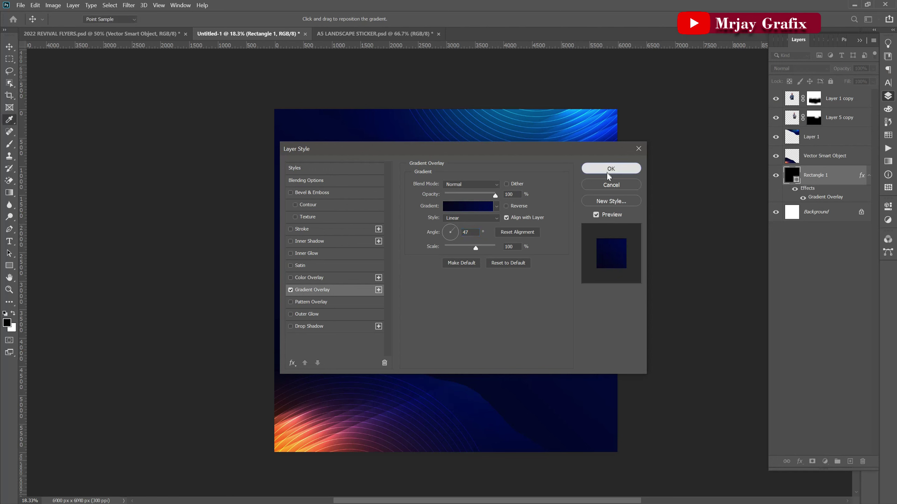
Add a layer mask to Layer 1 and brush its hard edge into the background.
click(676, 300)
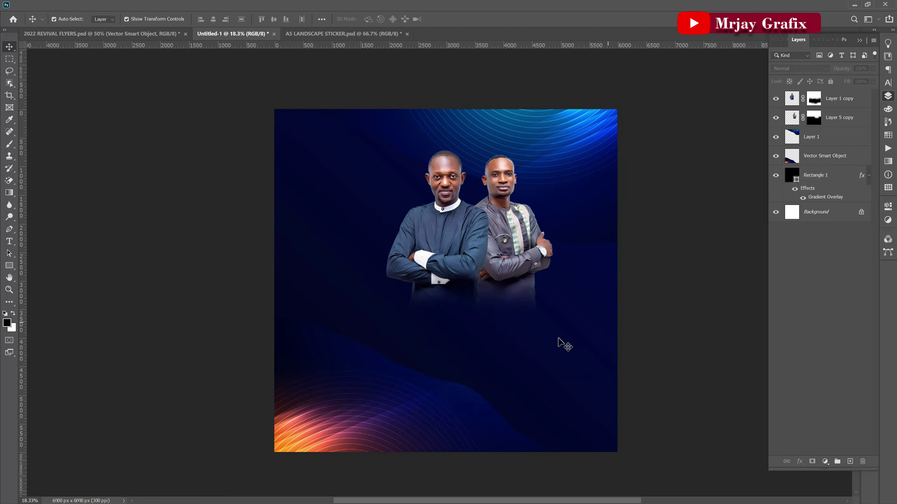
click(579, 232)
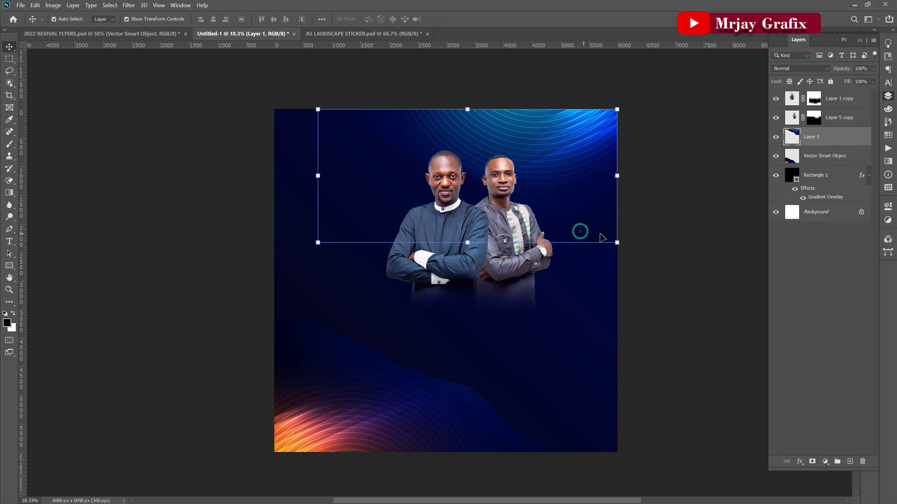
click(812, 461)
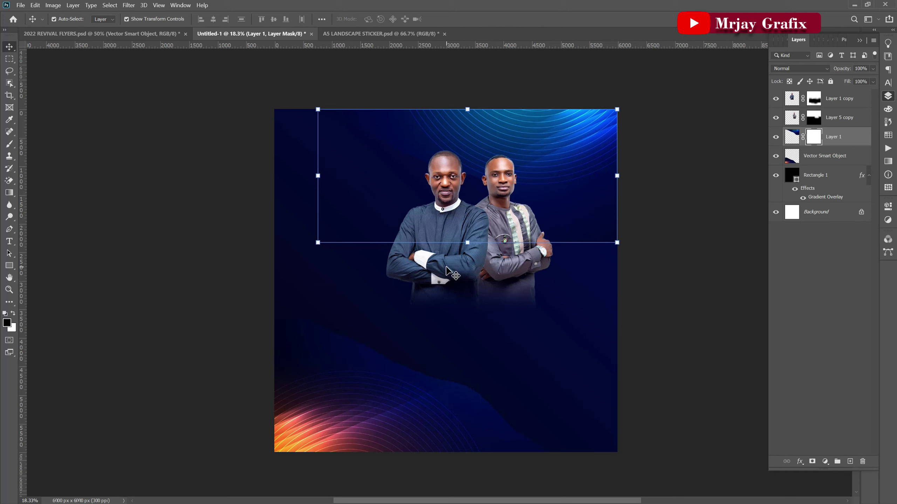
key(b)
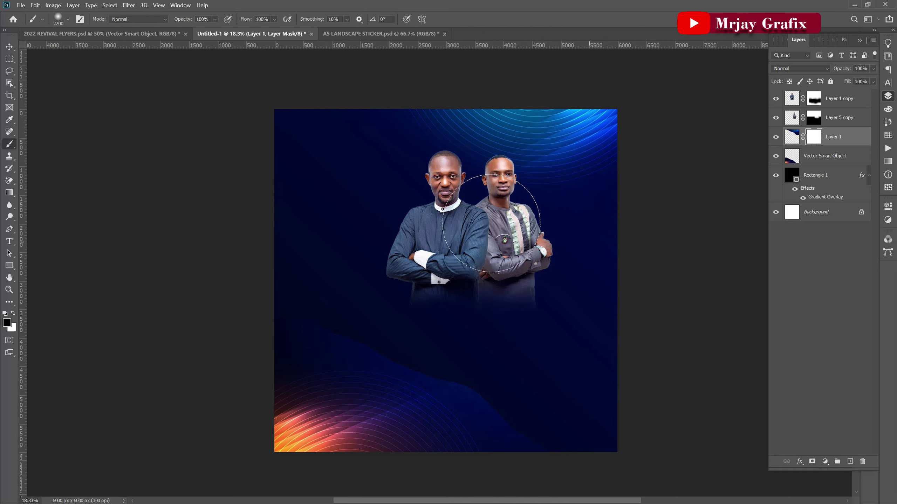
drag(568, 263, 194, 176)
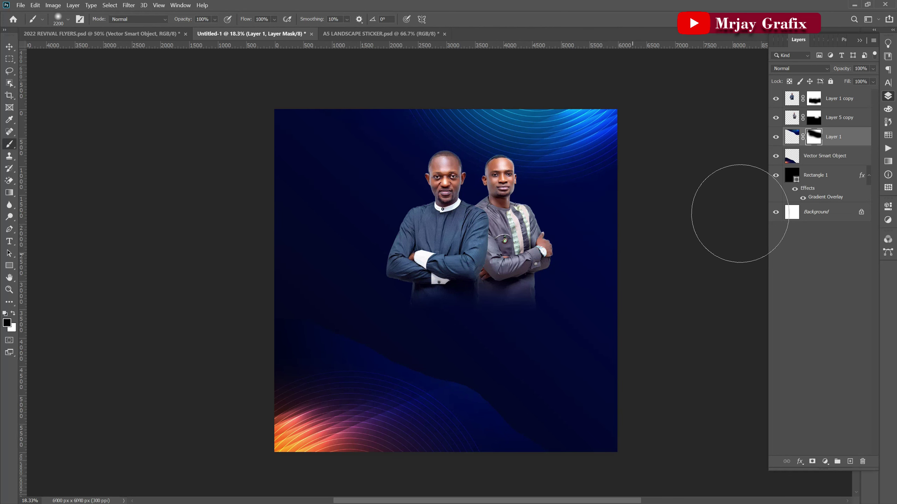
Mask the Vector Smart Object and paint out the lighter blue wave lower down.
click(815, 163)
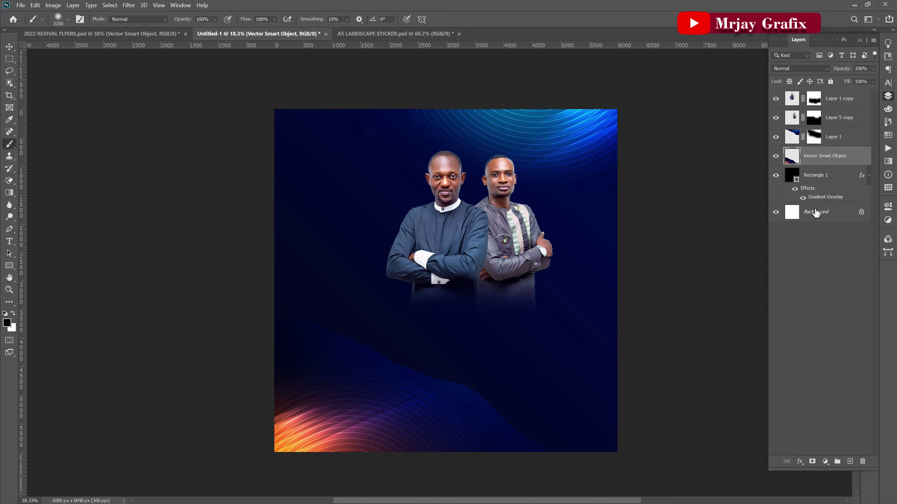
click(813, 462)
mouse_move(437, 337)
mouse_down()
mouse_move(574, 440)
mouse_move(316, 286)
mouse_move(252, 278)
mouse_move(600, 430)
mouse_move(544, 452)
mouse_up()
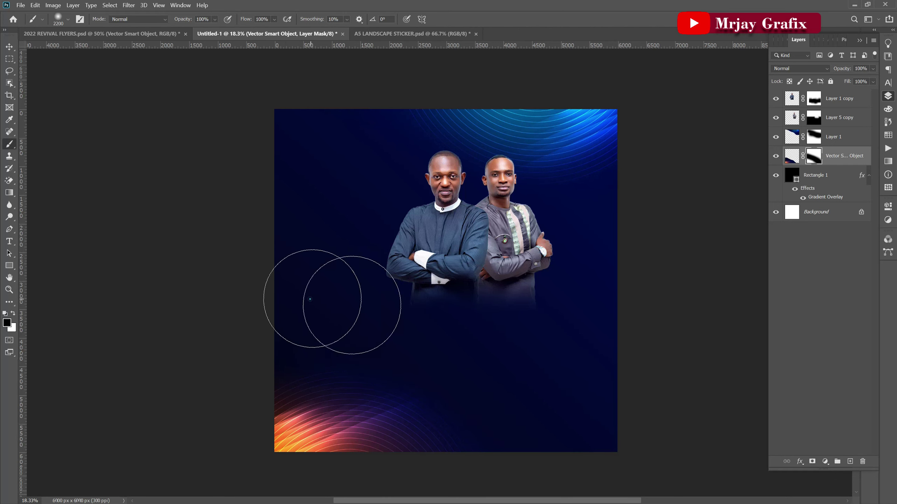
scroll(291, 297, up, 1)
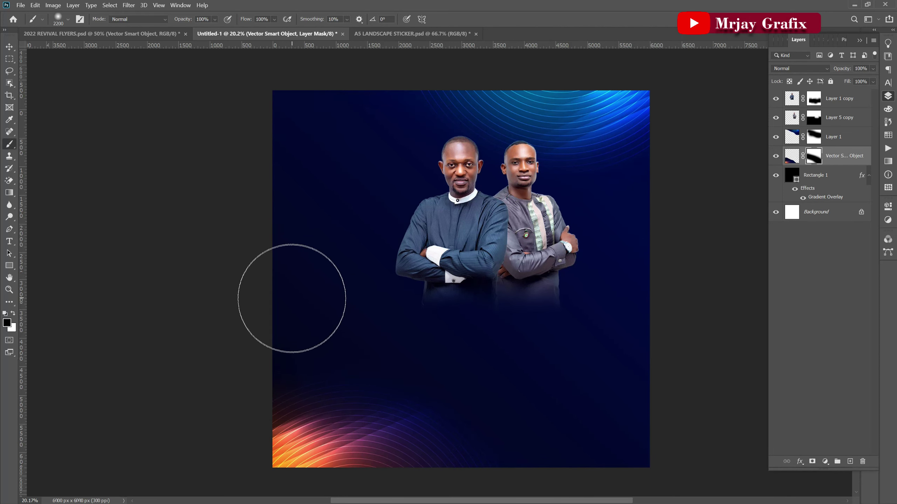
scroll(283, 302, up, 1)
Reselect Layer 1, add another layer mask to it, then undo that extra mask.
click(9, 47)
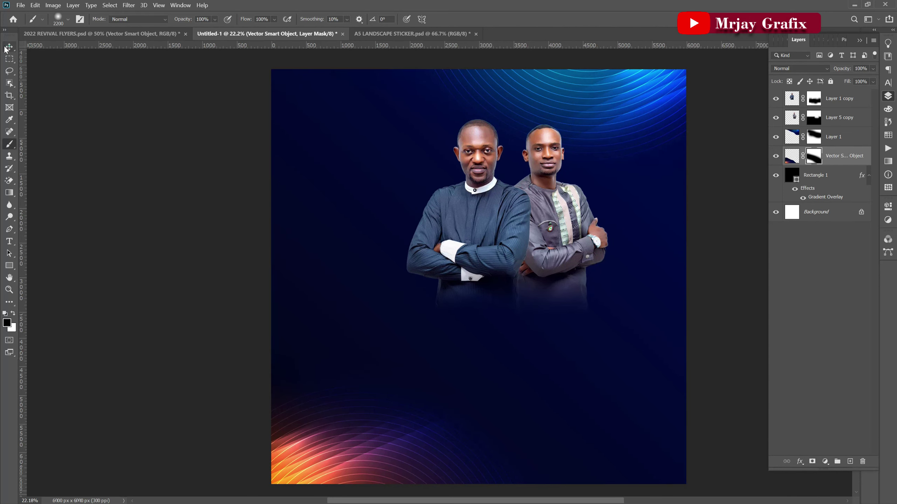
click(184, 332)
scroll(387, 406, down, 3)
scroll(387, 405, up, 2)
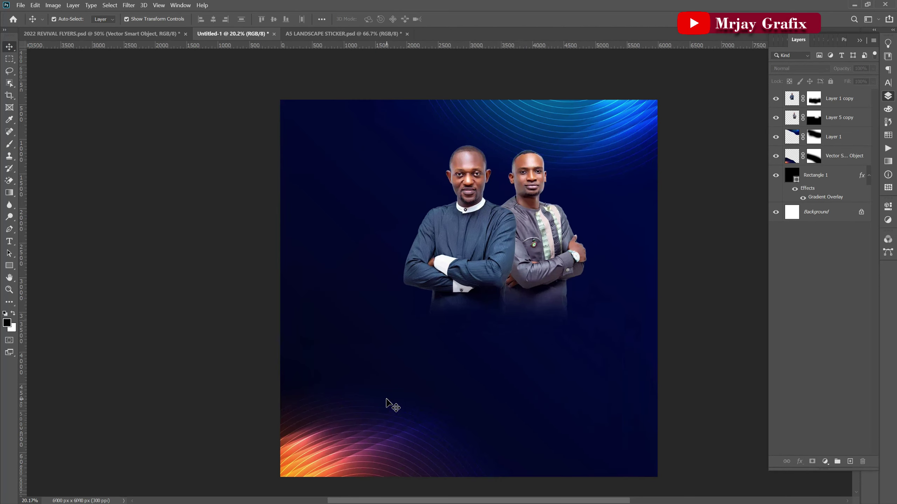
click(652, 136)
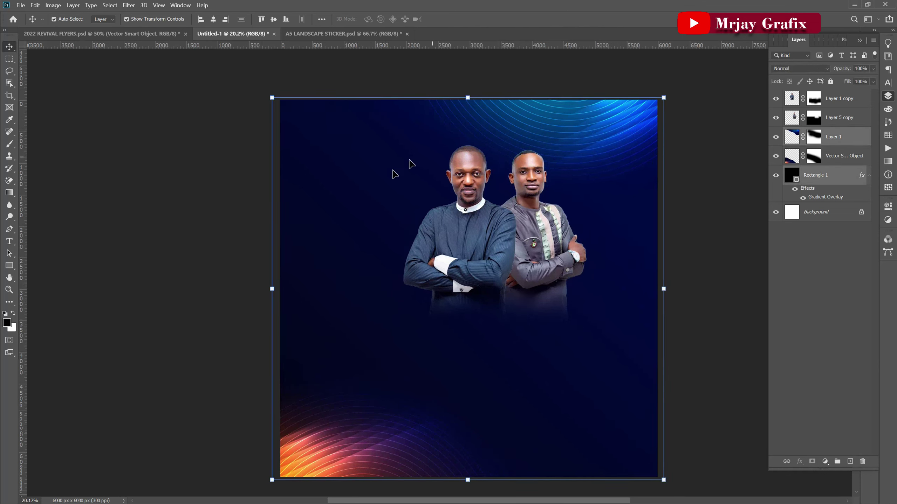
click(89, 253)
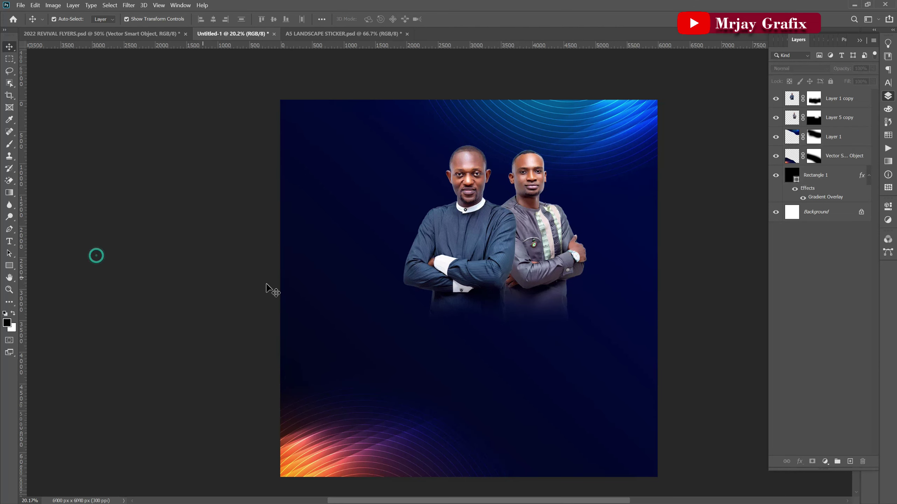
click(834, 181)
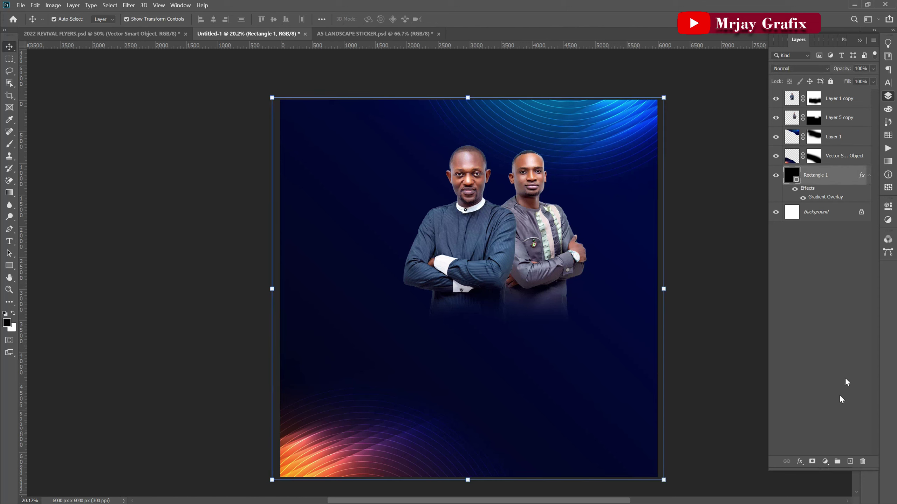
click(840, 137)
click(812, 462)
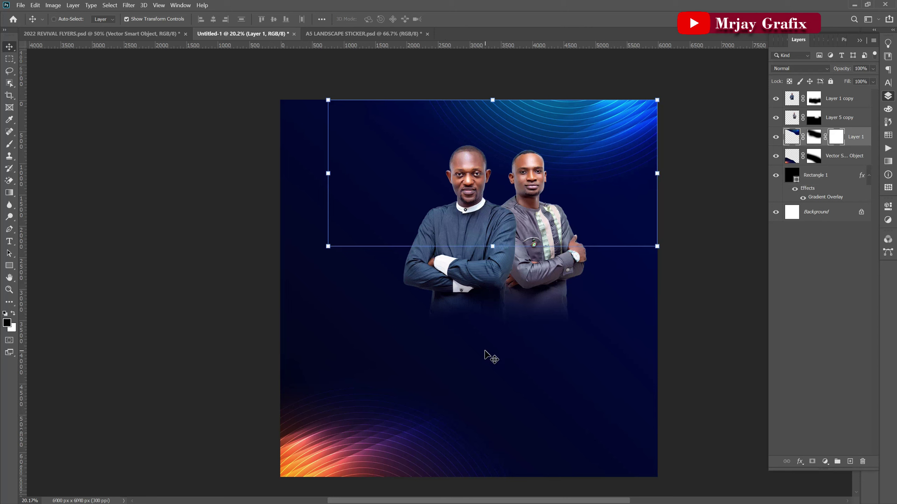
key(ctrl+z)
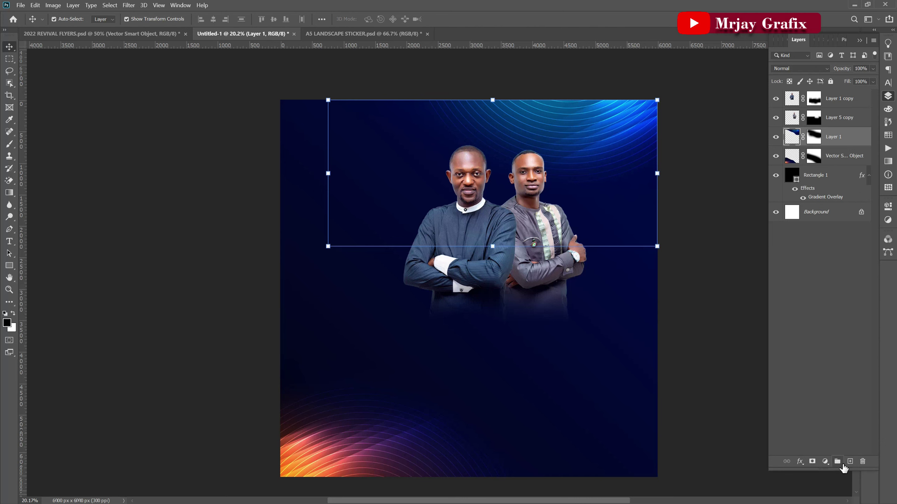
Create Layer 2 and paint a large soft #00175d navy patch around the pastors' heads.
click(850, 462)
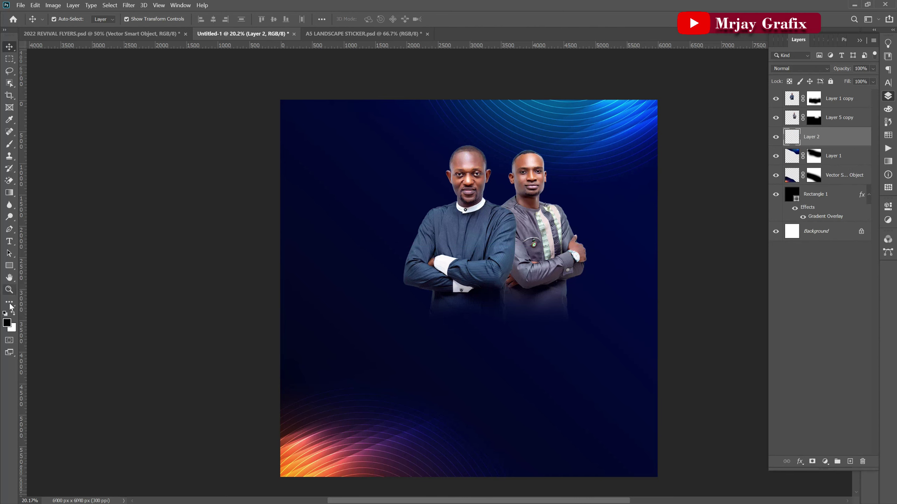
click(7, 323)
drag(590, 54, 757, 116)
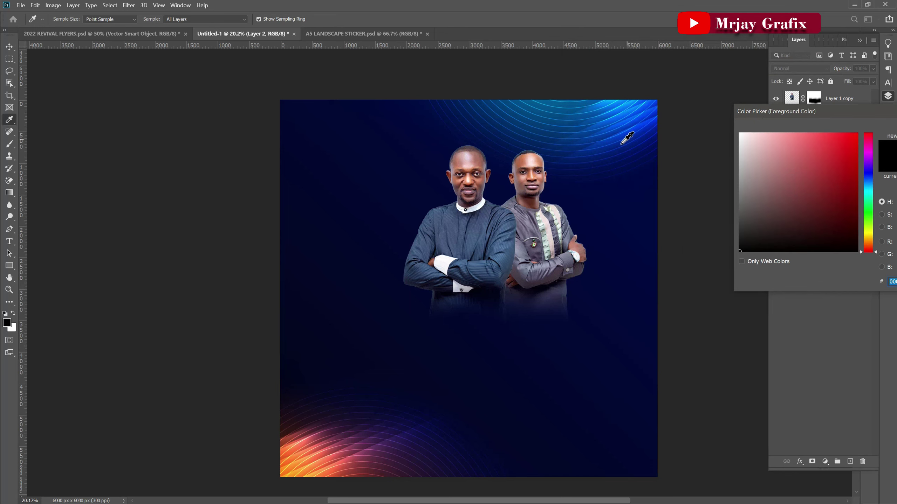
click(564, 165)
drag(853, 113, 753, 131)
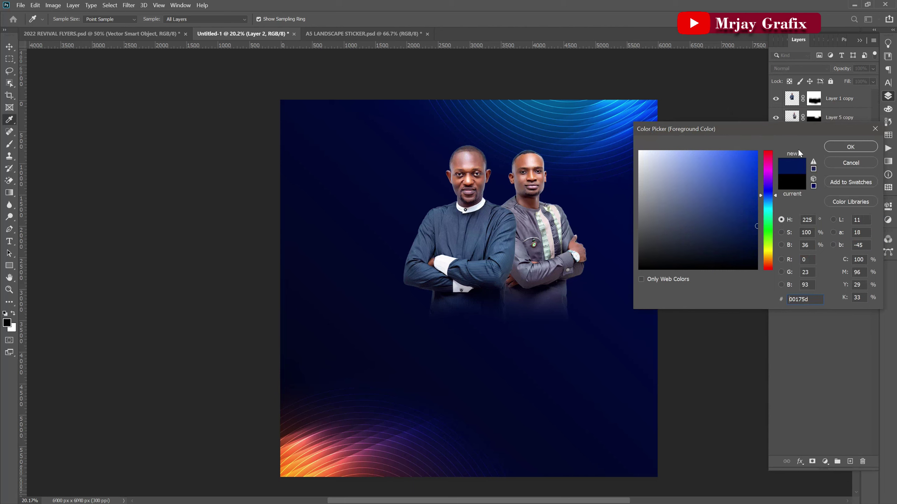
click(842, 148)
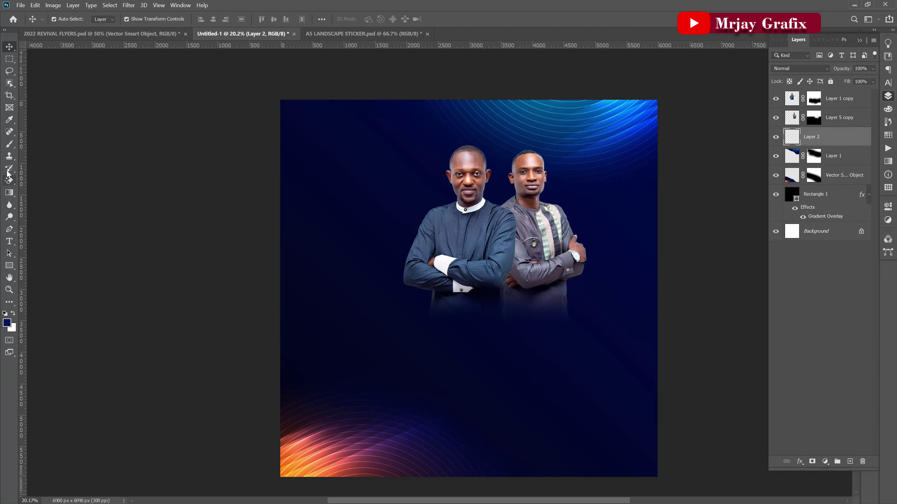
click(7, 145)
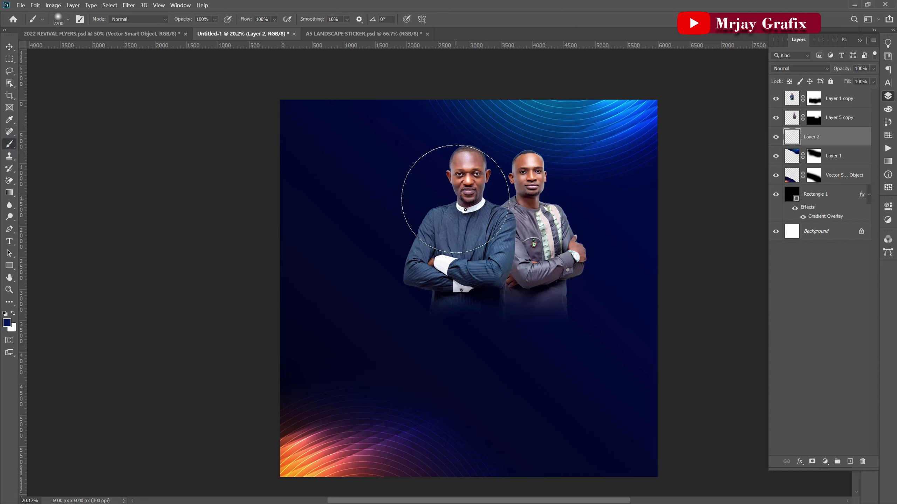
key(bracketright)
key(bracketright)
key(bracketright)
mouse_move(455, 199)
mouse_down()
mouse_move(457, 124)
mouse_move(475, 150)
mouse_move(464, 150)
mouse_move(465, 160)
mouse_up()
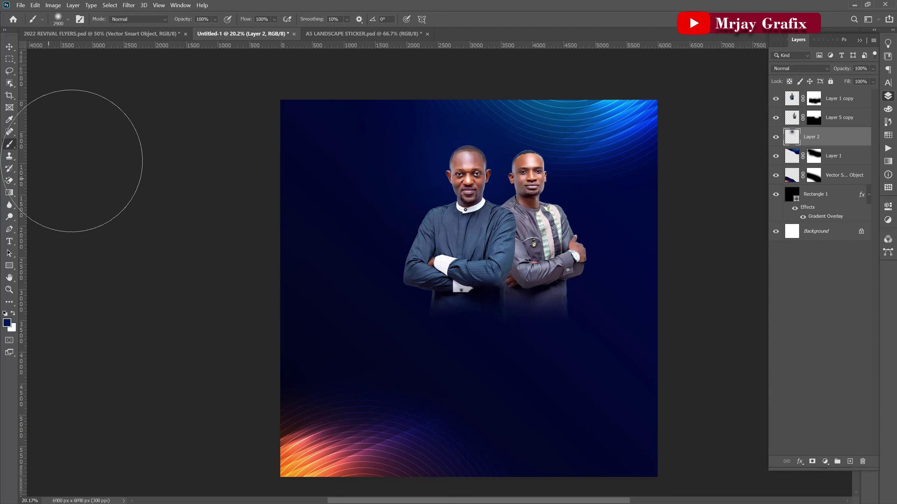
Shift the navy paint up-left, scale it to about 137%, and lock Layer 2's position.
click(9, 48)
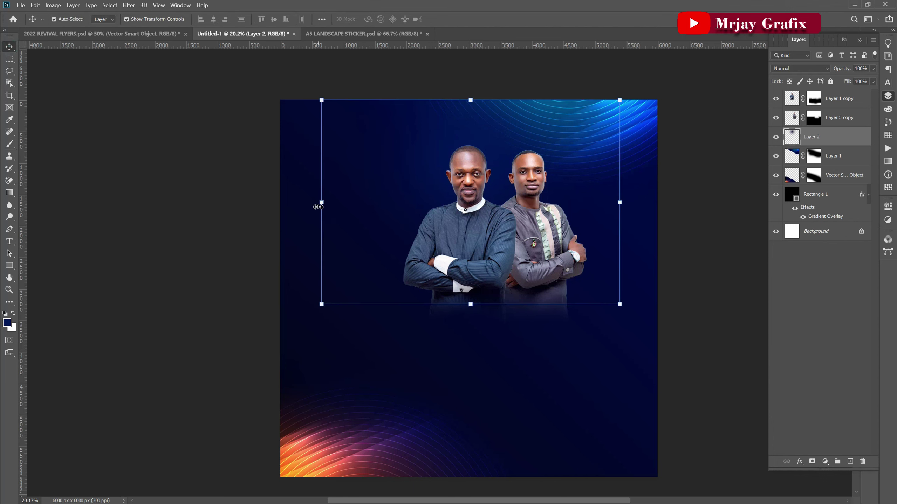
drag(421, 179, 295, 162)
drag(492, 288, 631, 311)
drag(400, 212, 356, 186)
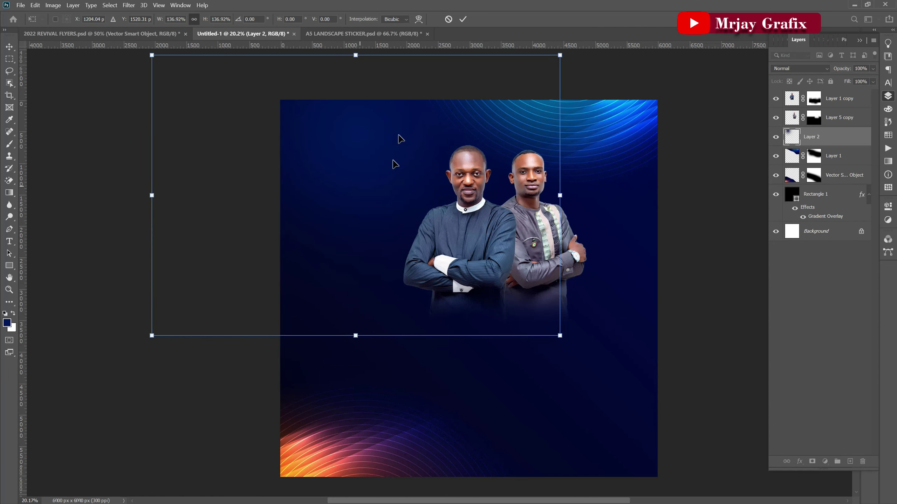
click(461, 20)
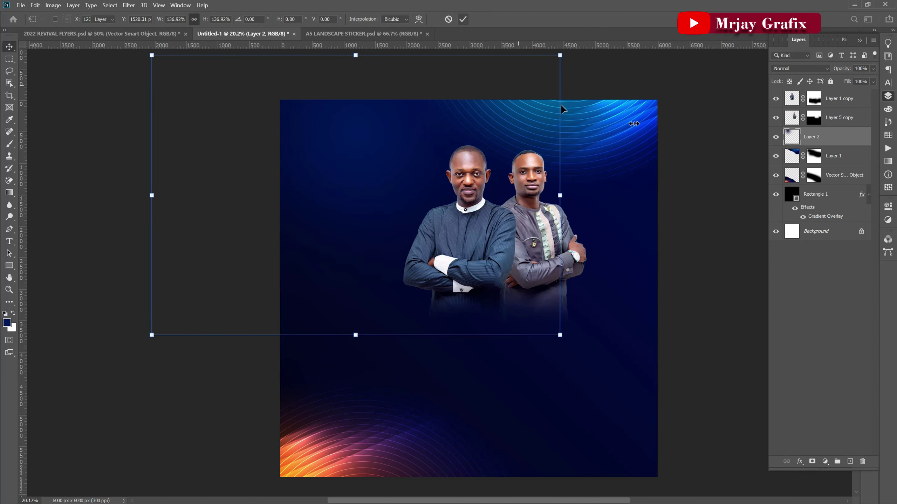
click(809, 81)
click(304, 264)
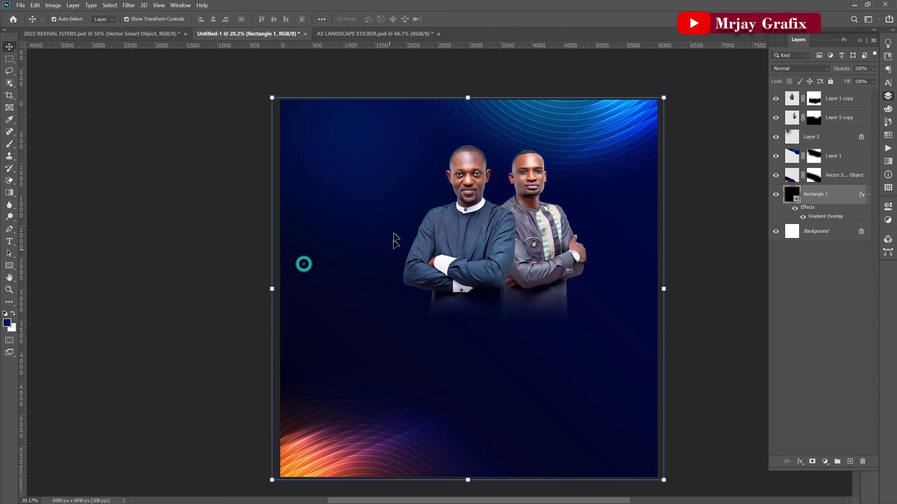
Lock the positions of Rectangle 1, the Vector Smart Object and Layer 1.
click(810, 82)
click(401, 426)
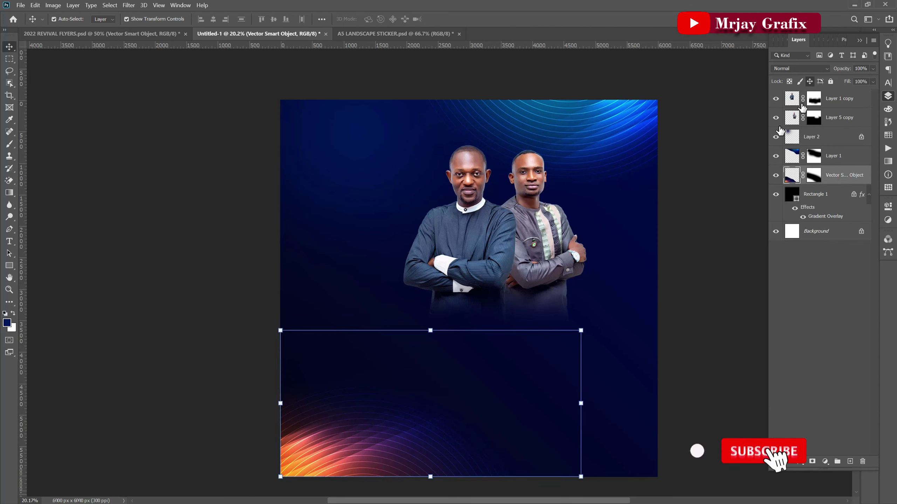
click(810, 82)
click(700, 262)
click(398, 173)
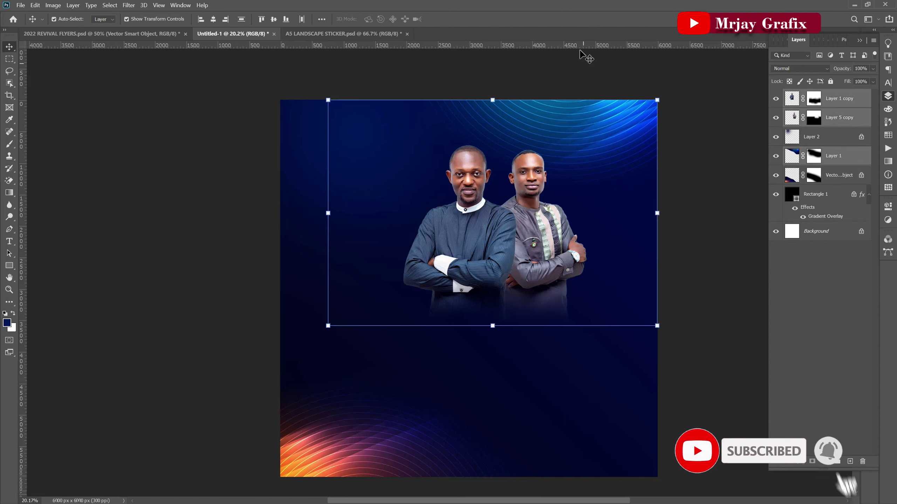
click(565, 83)
click(563, 123)
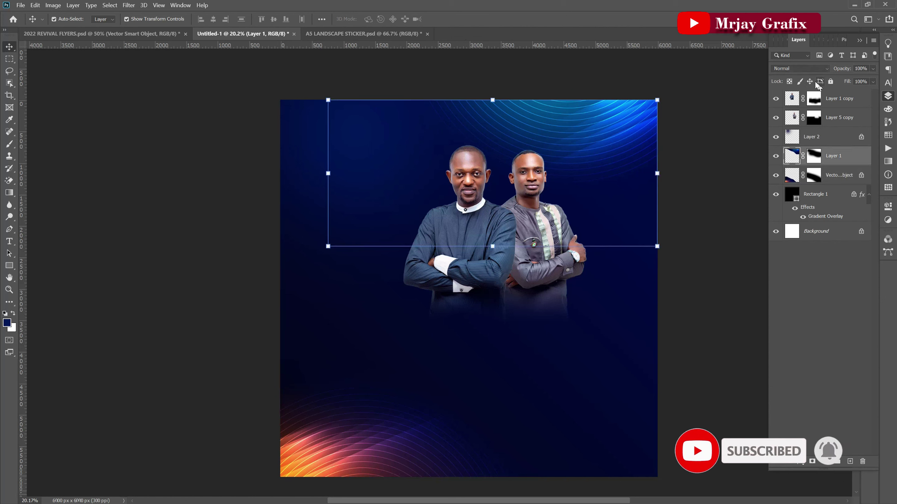
click(810, 82)
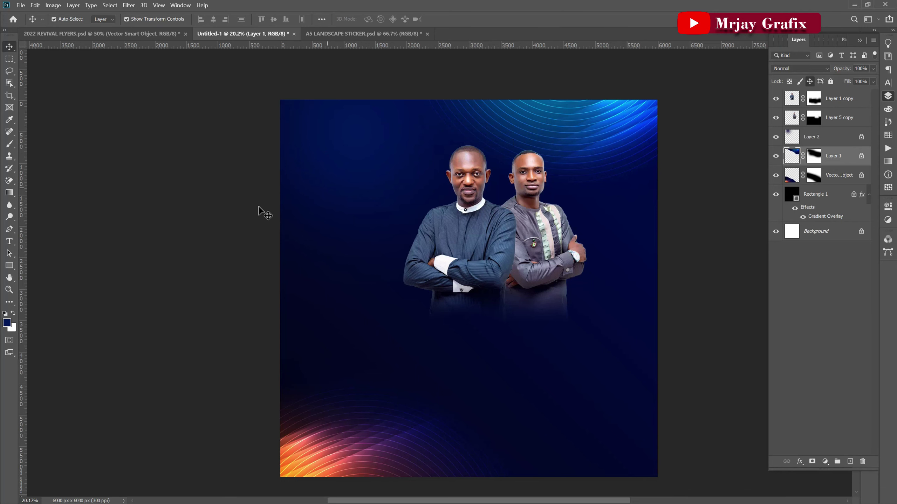
click(244, 213)
Move both pastors to the canvas bottom scaled to about 117%, then switch to 2022 REVIVAL FLYERS.psd.
click(390, 203)
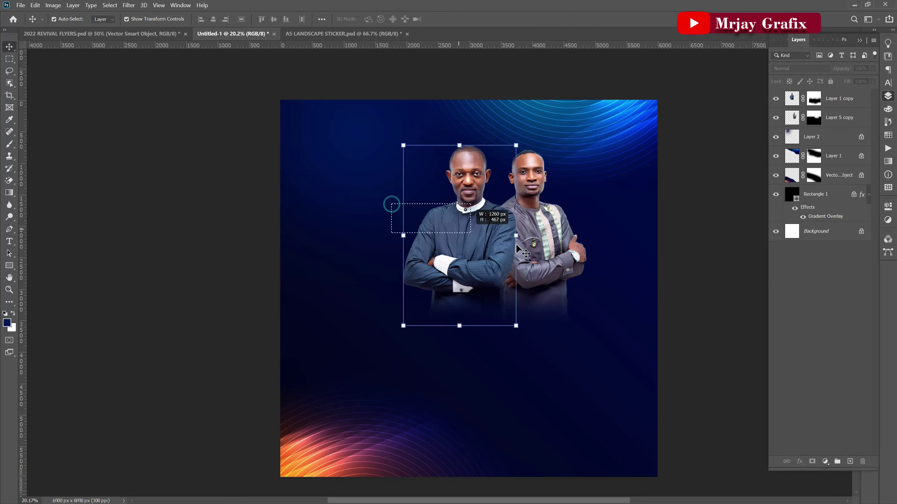
shift+click(546, 252)
drag(545, 252, 486, 428)
drag(459, 312, 463, 282)
drag(451, 346, 448, 356)
click(196, 230)
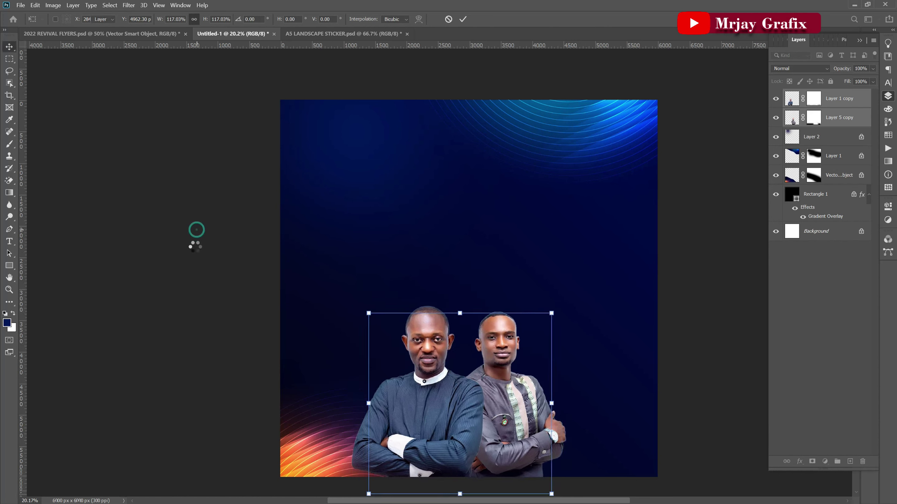
click(169, 251)
click(170, 34)
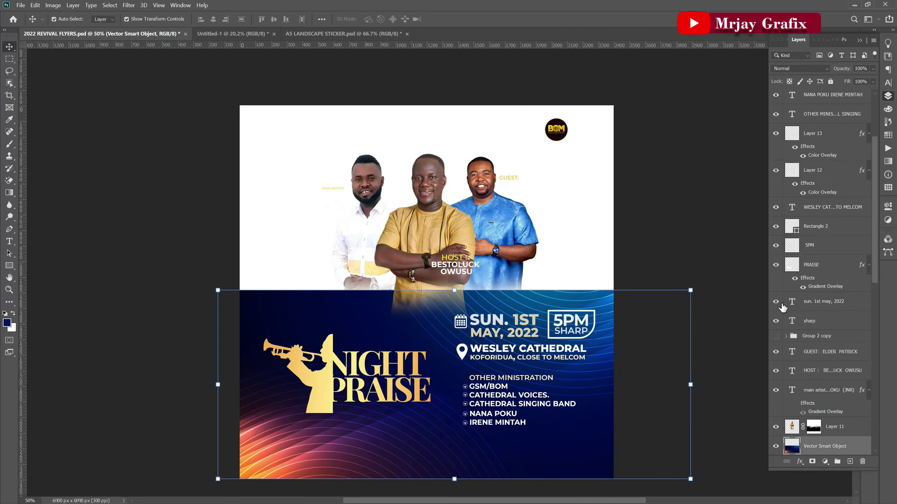
Copy the NIGHT PRAISE logo into Untitled-1 above the pastors, scaled to about 295.87%.
click(774, 447)
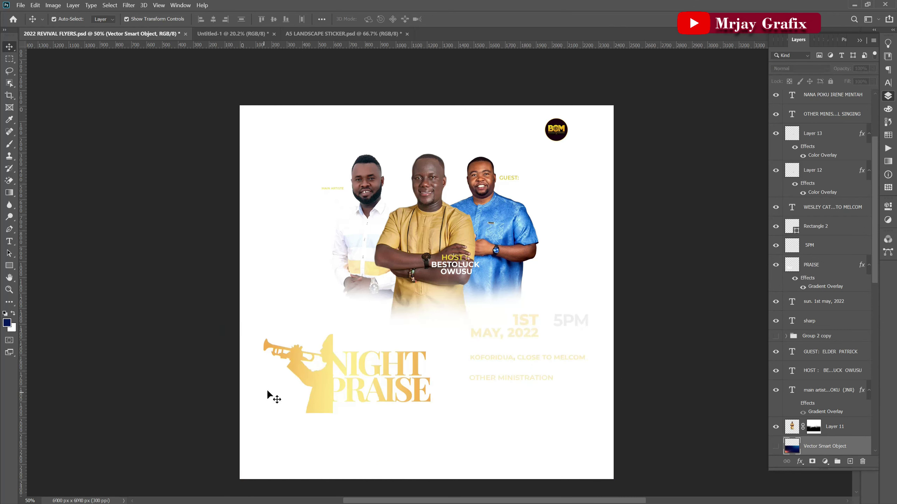
click(615, 420)
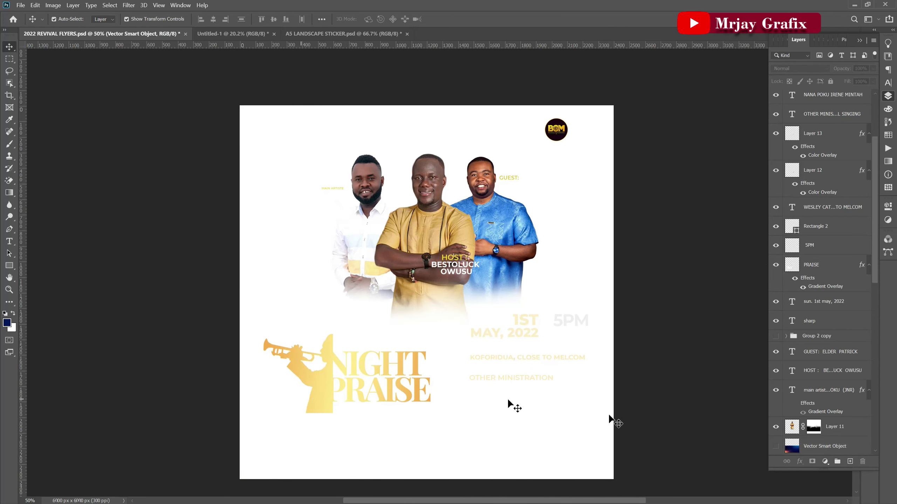
click(775, 447)
click(335, 367)
drag(333, 385, 270, 32)
drag(214, 34, 418, 272)
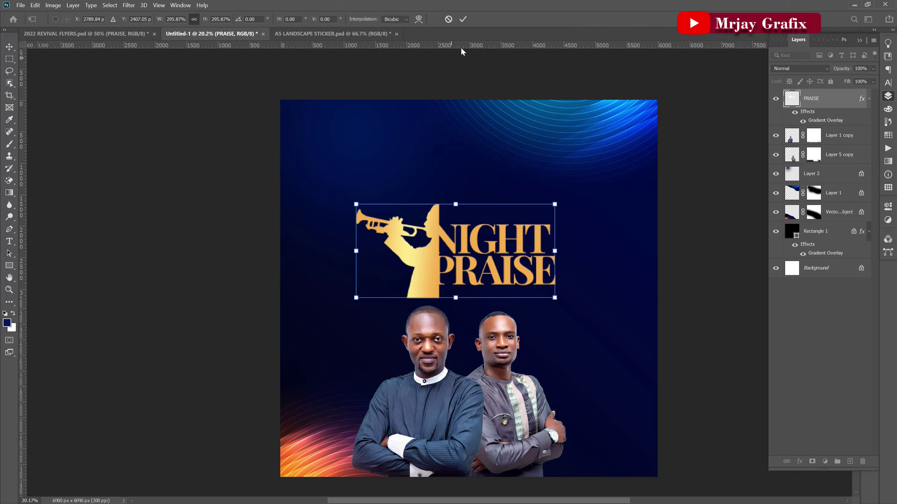
Commit the PRAISE logo, nudge it into place, and shift the left pastor slightly right and down.
click(462, 20)
click(84, 280)
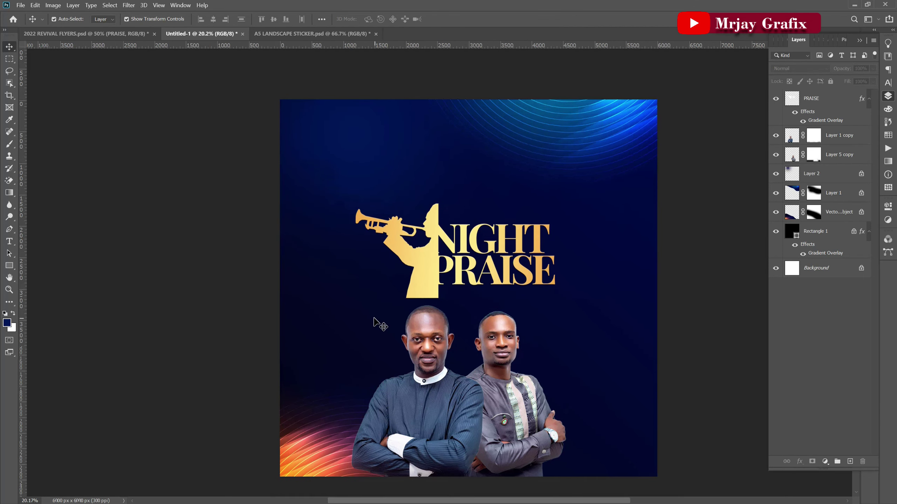
drag(411, 281, 415, 278)
click(216, 240)
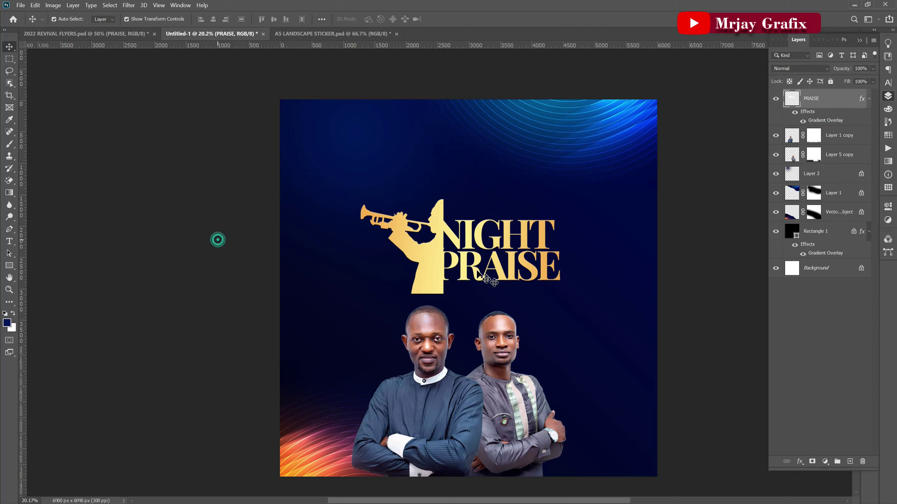
click(435, 263)
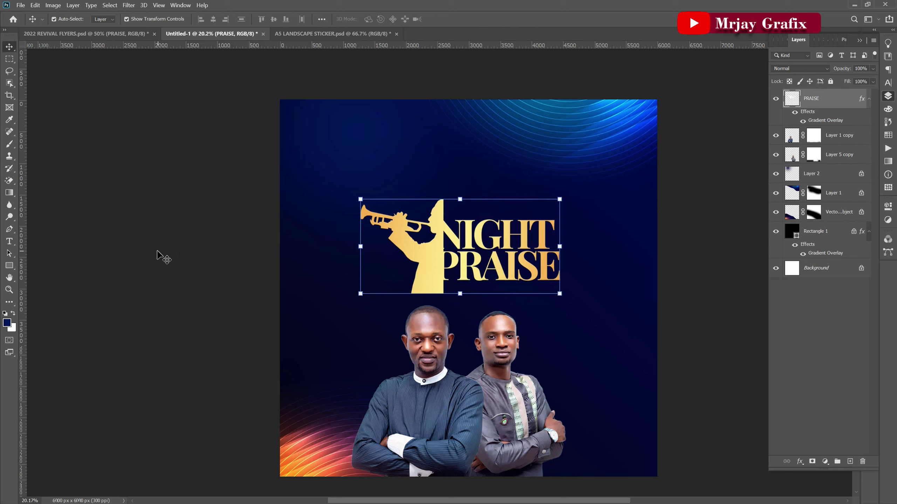
click(156, 251)
drag(433, 259, 428, 280)
click(235, 258)
click(426, 275)
click(284, 276)
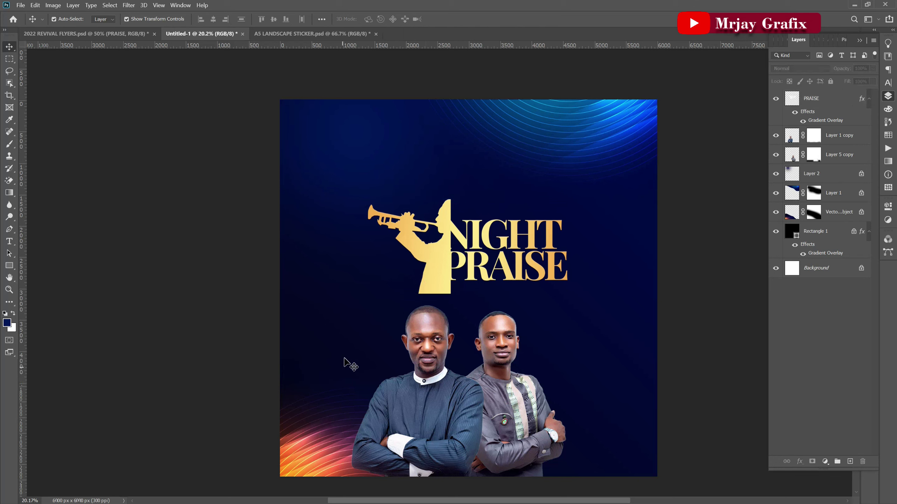
drag(422, 380, 426, 384)
click(230, 341)
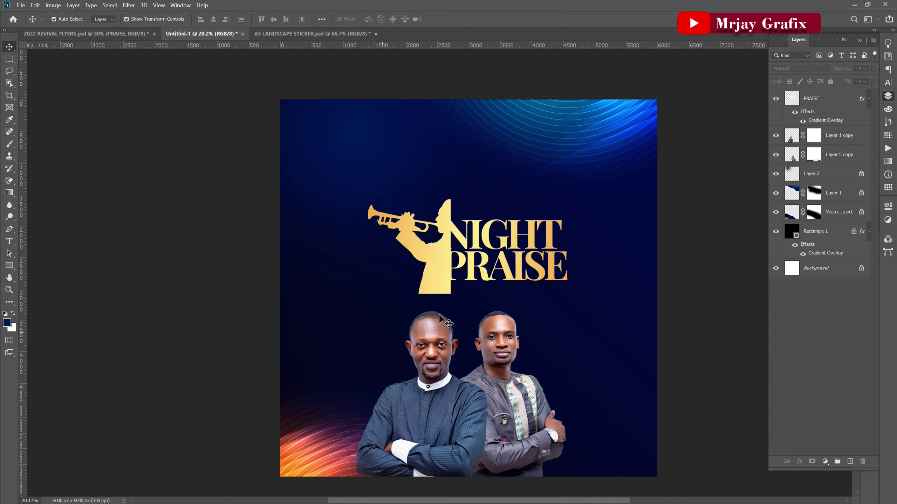
Switch to A5 LANDSCAPE STICKER.psd and marquee-select its 11-17 APRIL date and venue text.
click(311, 34)
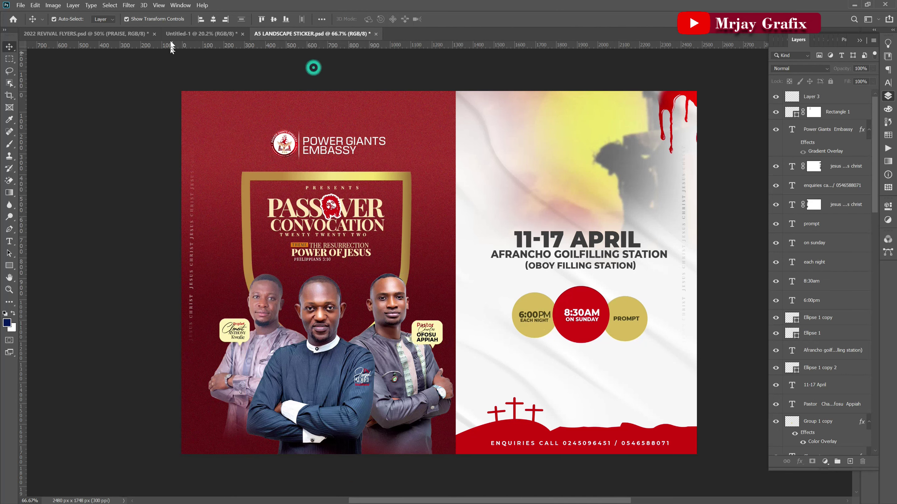
click(201, 34)
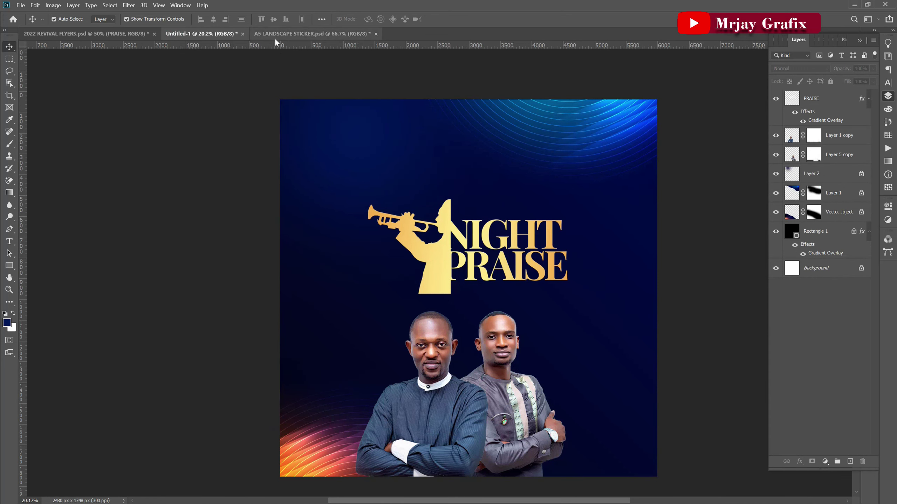
click(275, 35)
drag(499, 221, 579, 256)
In Untitled-1, drag the NIGHT PRAISE logo up and slightly left, then return to the sticker file.
click(180, 34)
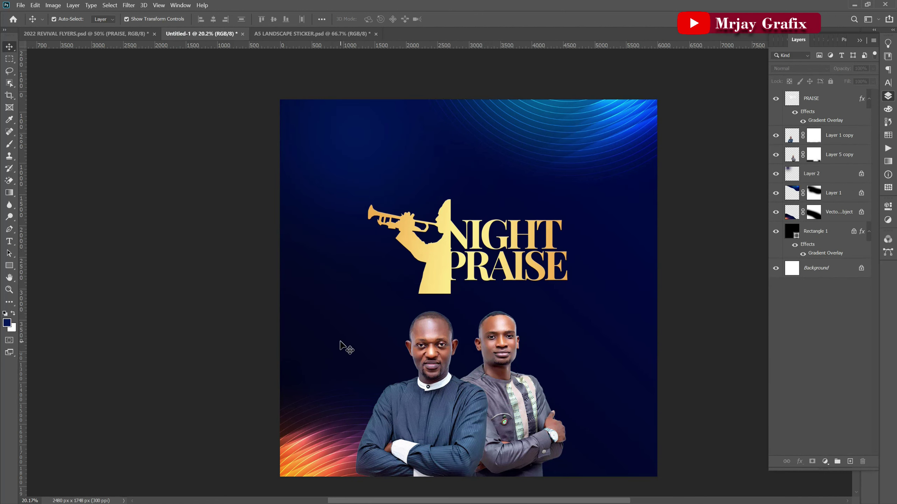
click(441, 261)
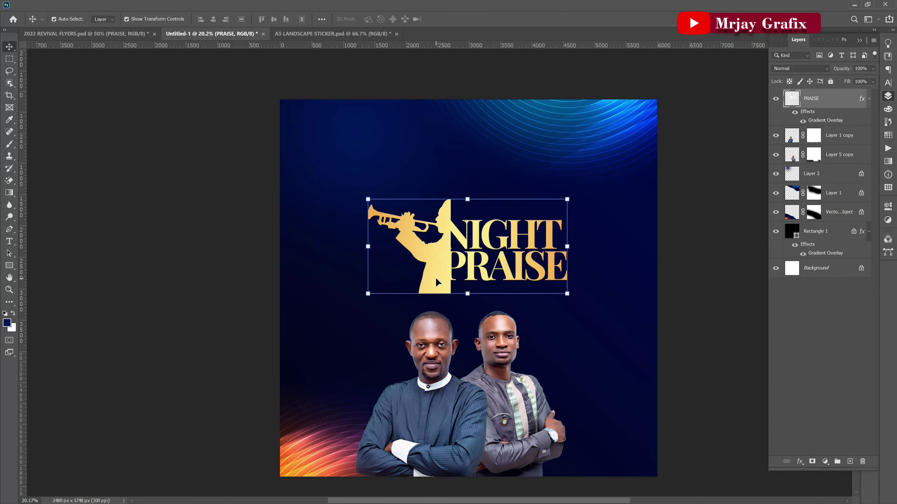
drag(437, 265, 419, 226)
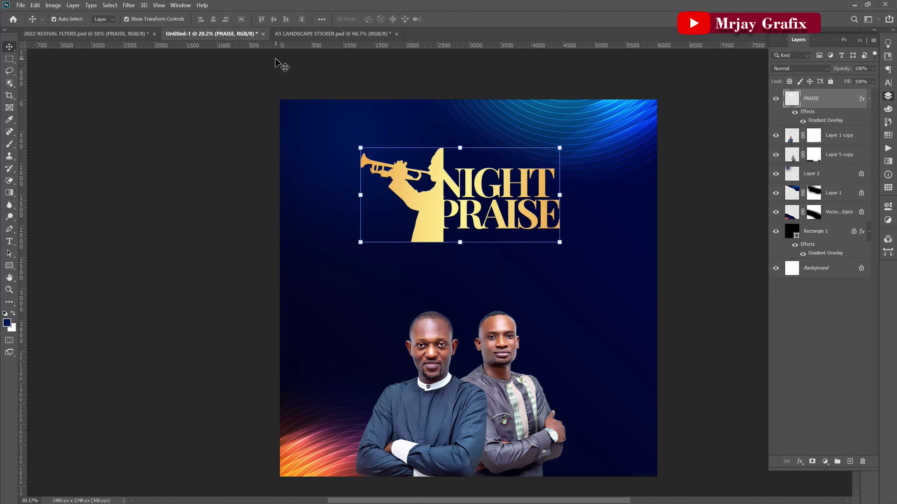
click(293, 35)
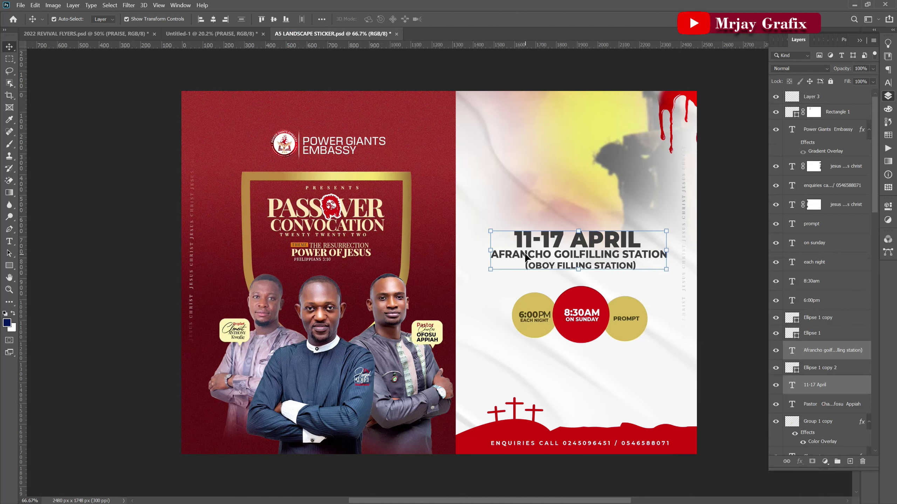
Bring the date and venue text into Untitled-1, enlarged and placed under the logo.
drag(525, 258, 360, 294)
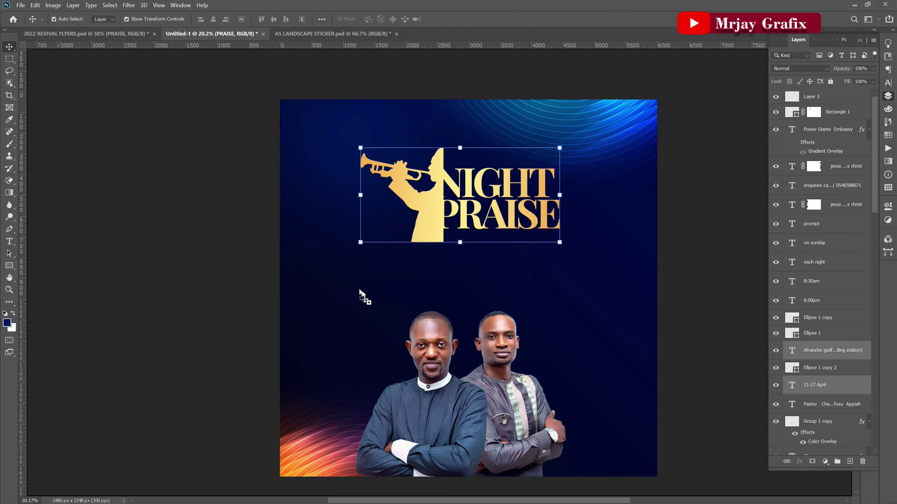
drag(441, 274, 487, 295)
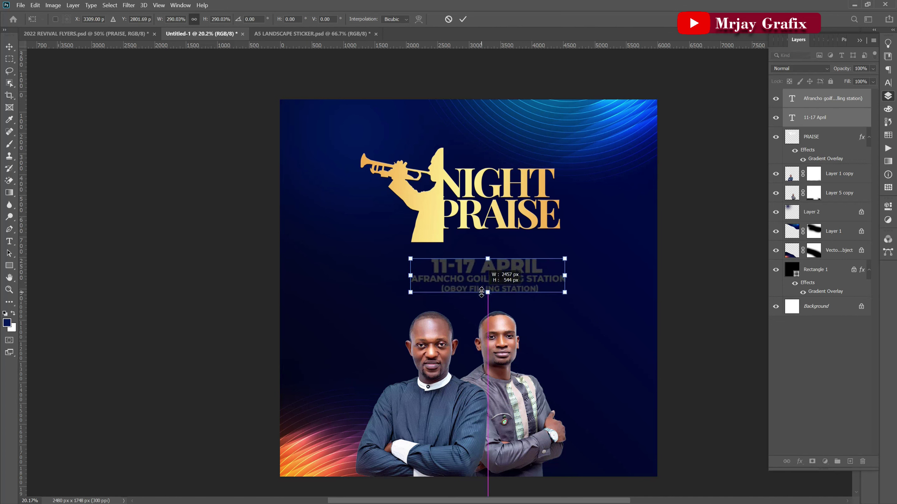
key(Return)
drag(450, 267, 450, 263)
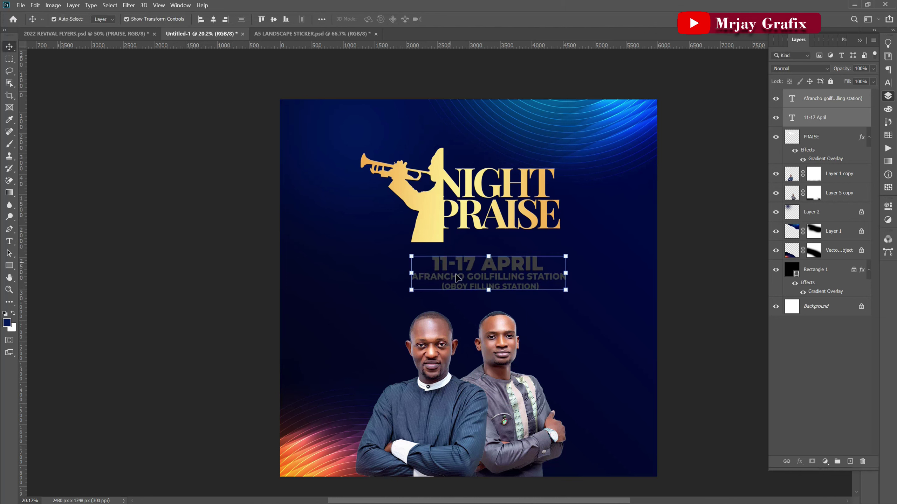
Make the date and venue text white and move the logo down-left closer to it.
click(888, 83)
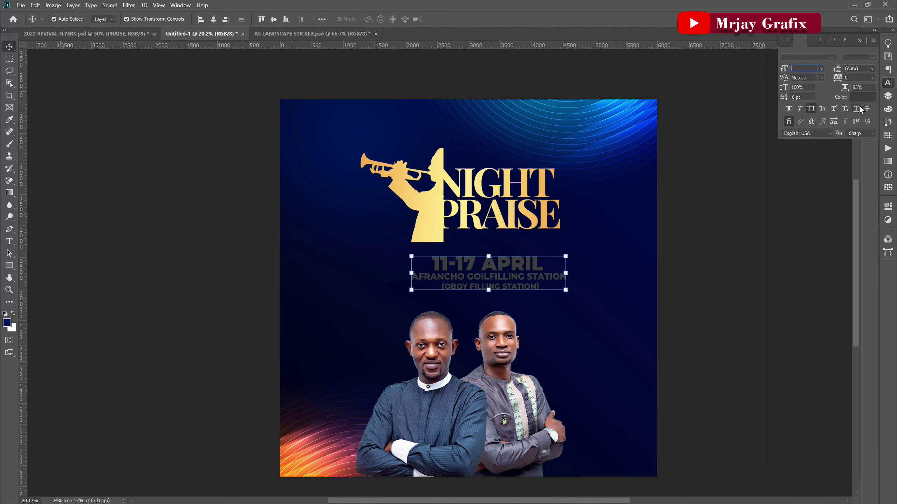
click(863, 97)
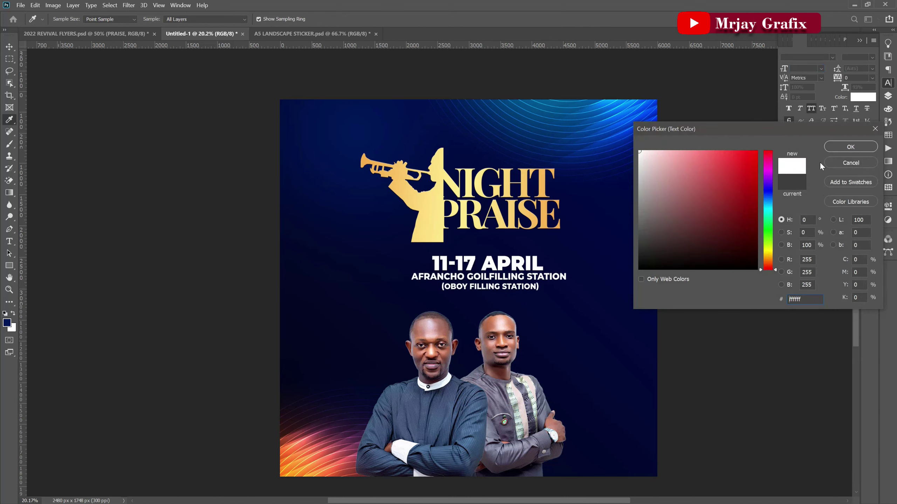
click(850, 147)
click(213, 261)
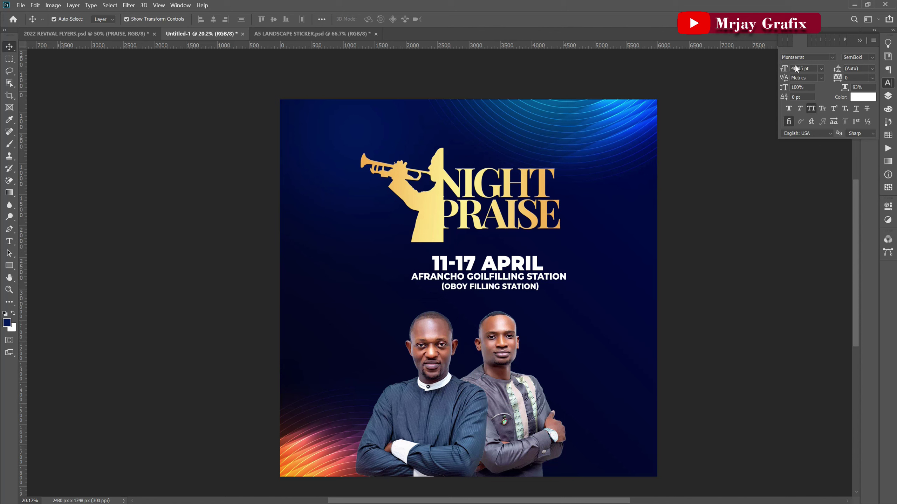
drag(421, 233, 406, 255)
click(277, 228)
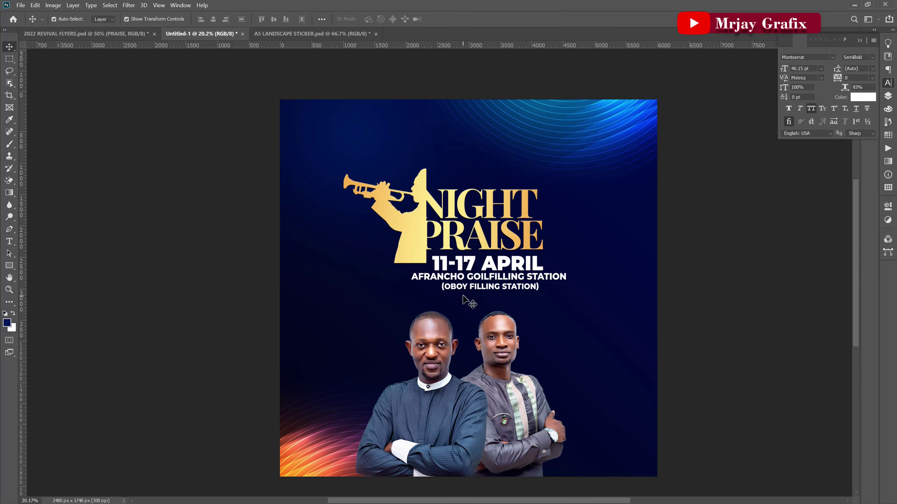
click(333, 36)
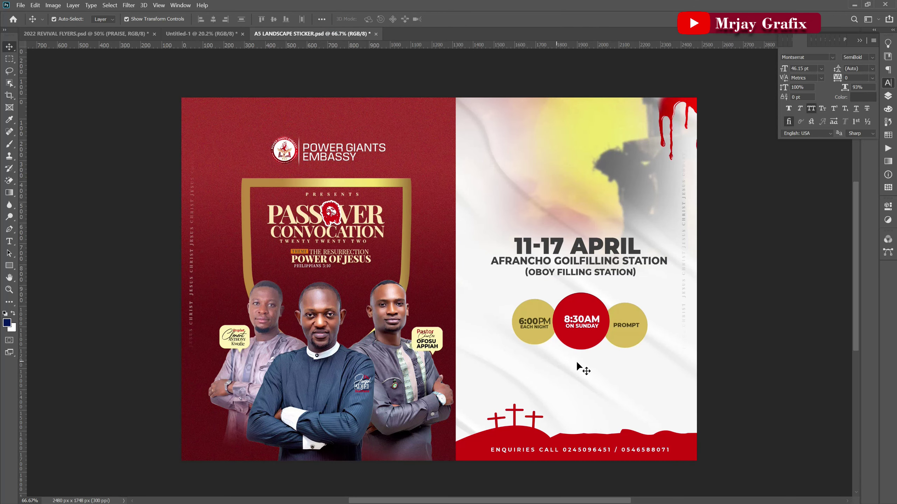
Drag the 6:00PM, 8:30AM and PROMPT time circles into the flyer and enlarge them top-left.
drag(606, 360, 574, 335)
drag(526, 334, 298, 111)
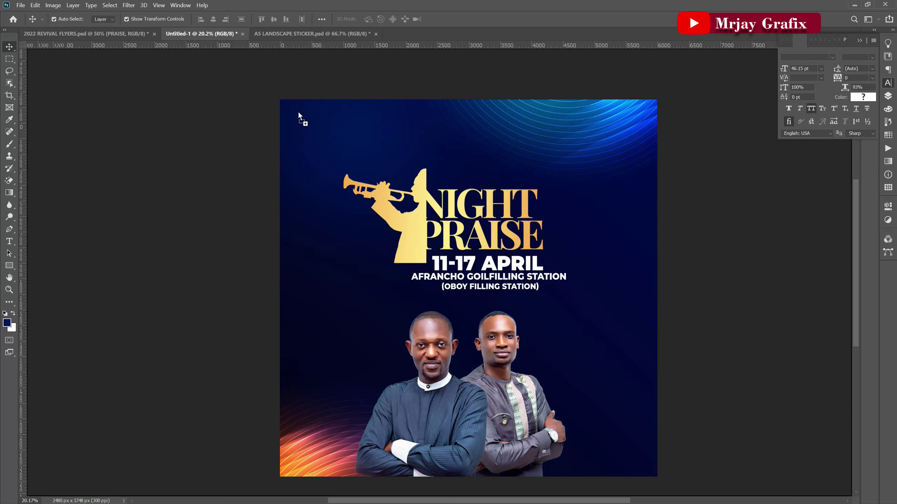
drag(416, 154, 366, 151)
key(ctrl+t)
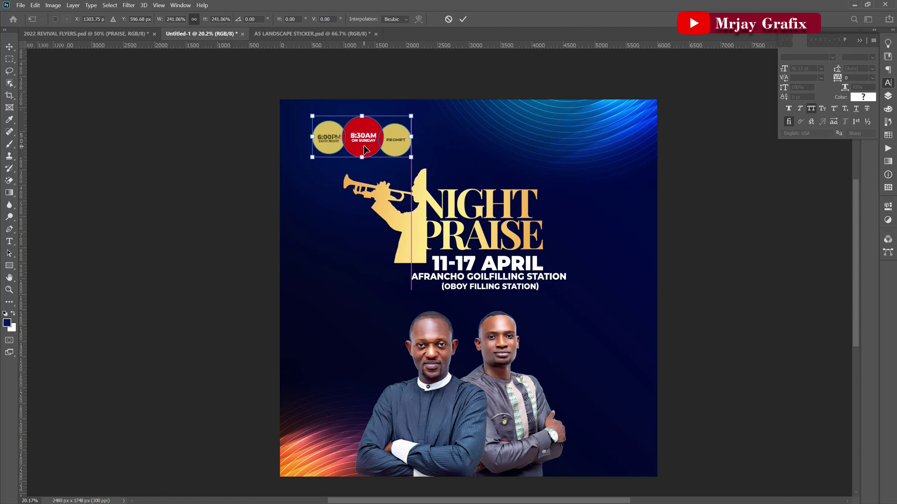
click(168, 143)
click(148, 168)
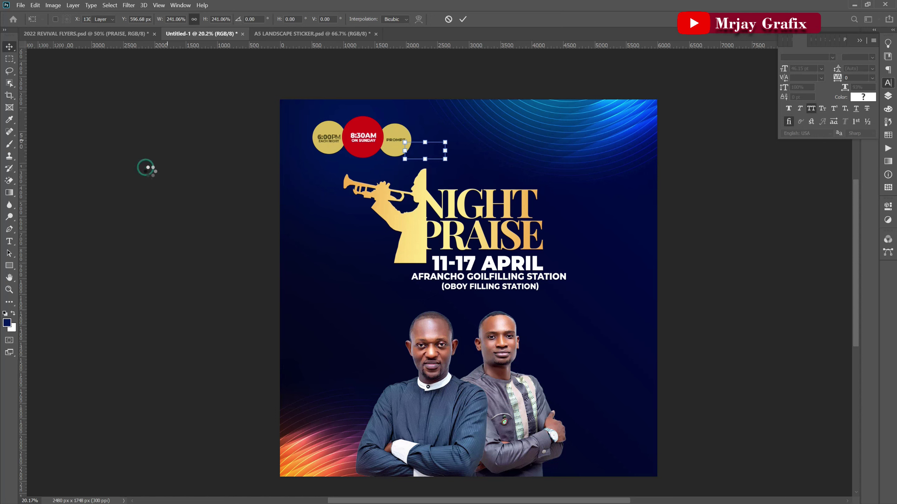
click(165, 184)
Select the PROMPT circle and bring up the layers list.
scroll(337, 175, up, 2)
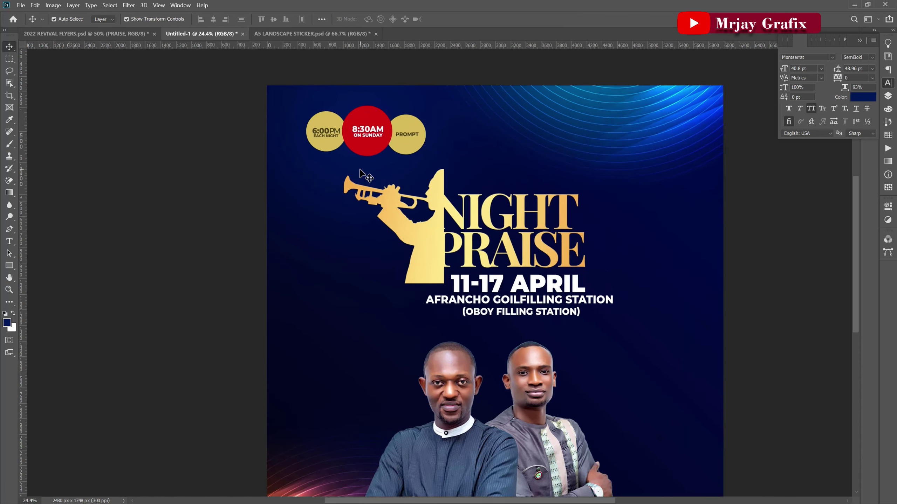
click(417, 143)
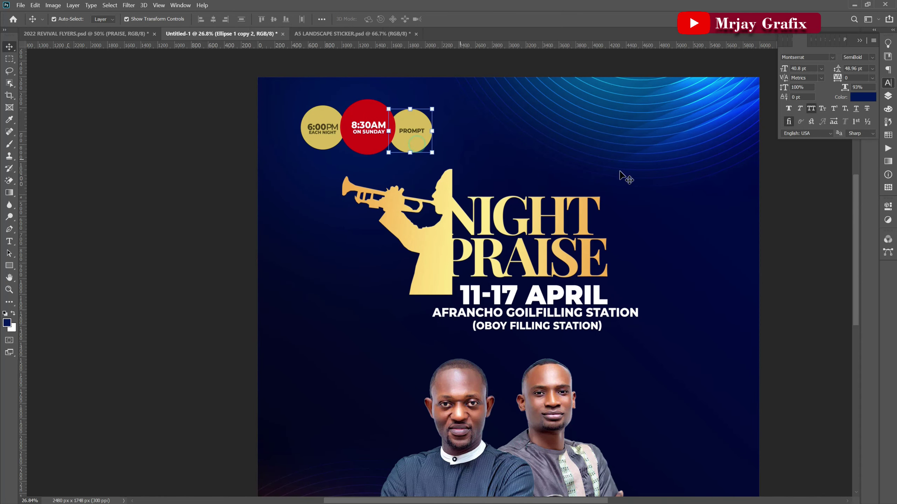
click(888, 95)
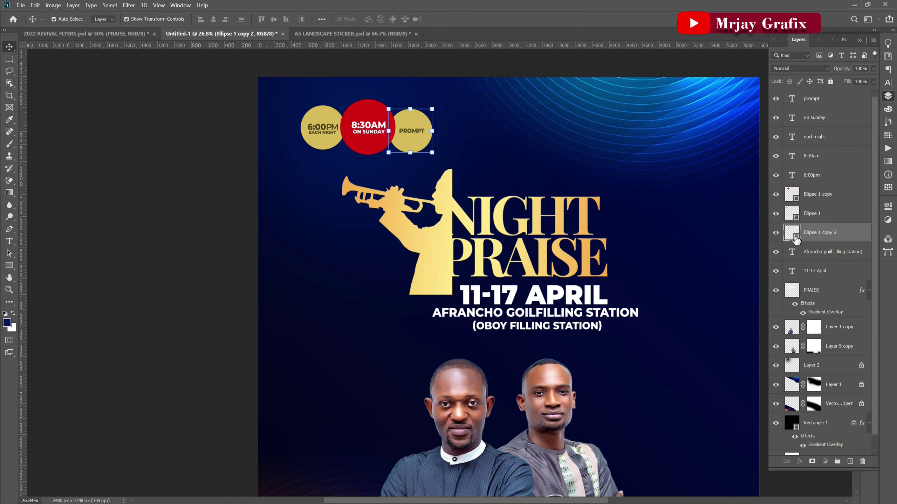
Recolour the PROMPT circle orange gold, sampled from the NIGHT lettering.
double_click(791, 233)
click(446, 233)
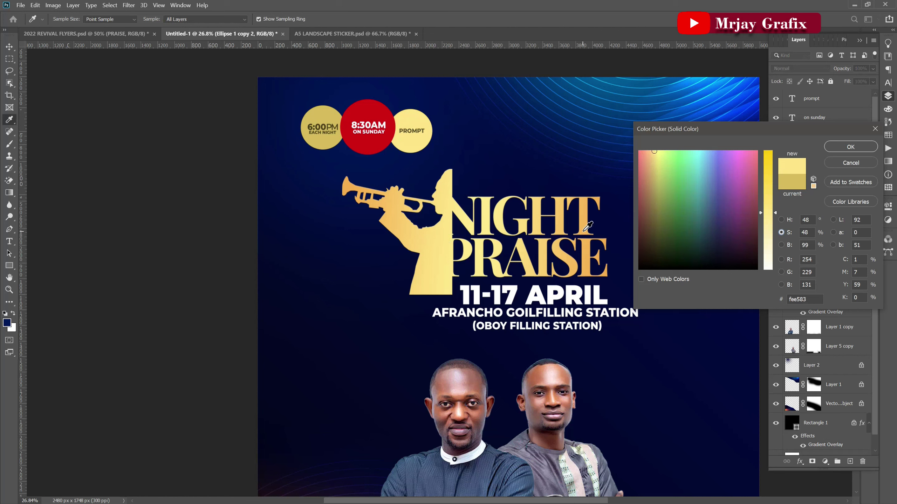
click(583, 229)
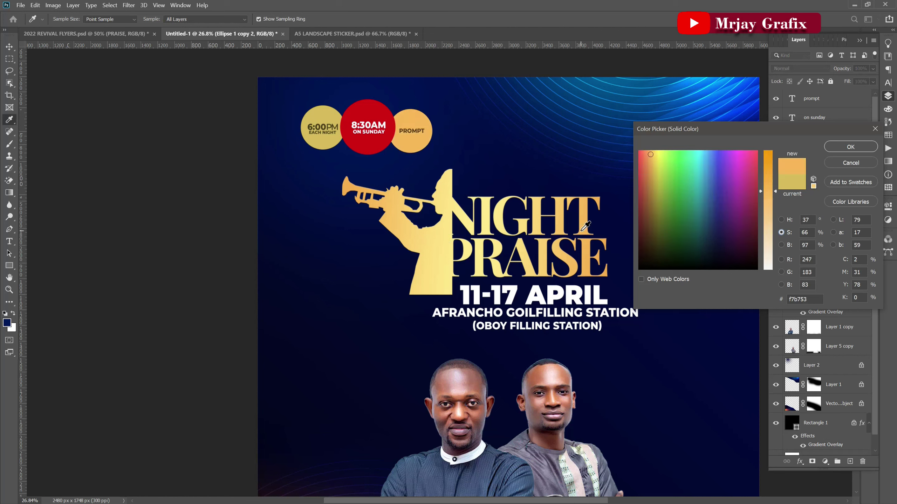
click(840, 145)
Brighten the 8:30AM circle's fill to a vivid red.
click(356, 145)
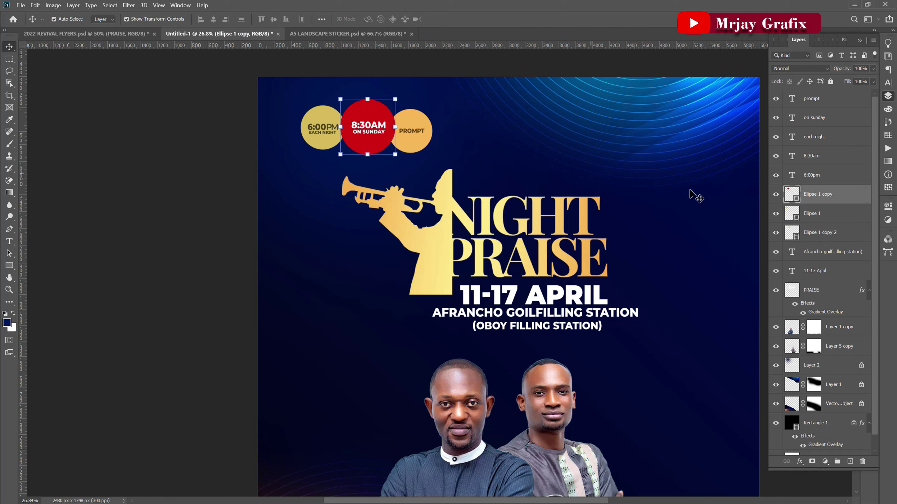
double_click(797, 200)
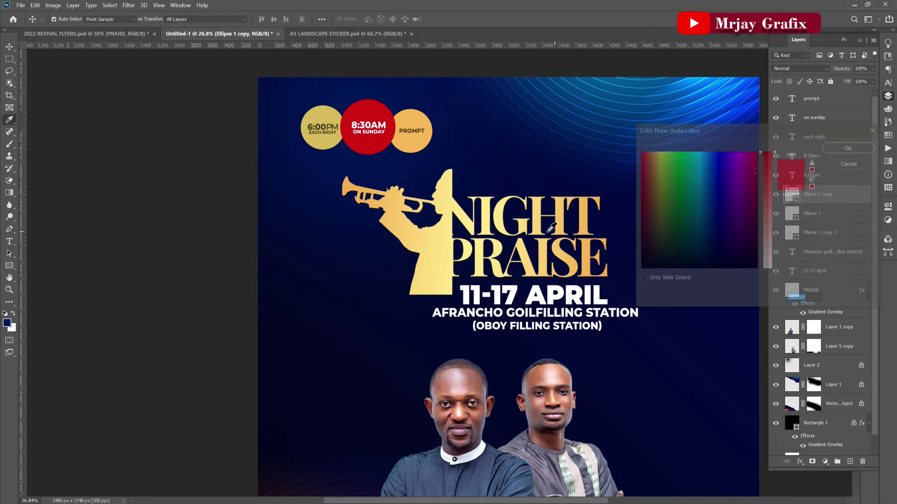
drag(754, 185, 759, 160)
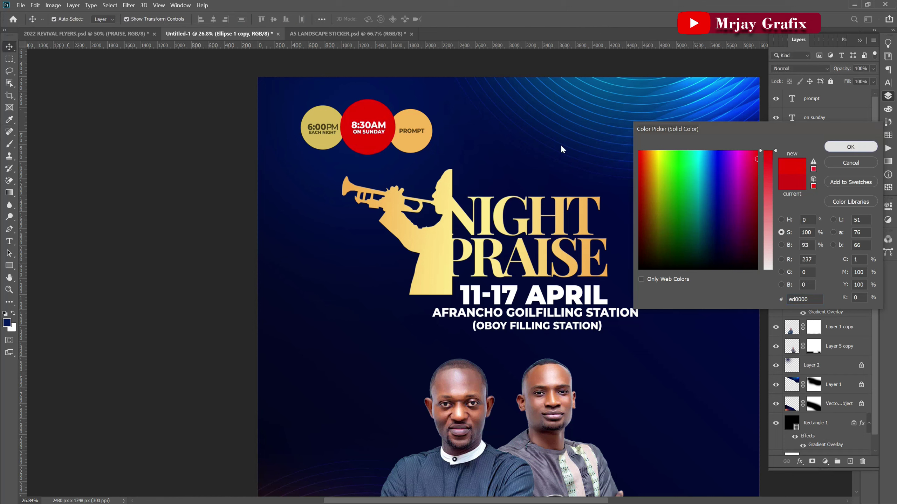
click(848, 147)
Change the 6:00PM circle's fill from gold to pure white.
key(v)
click(318, 139)
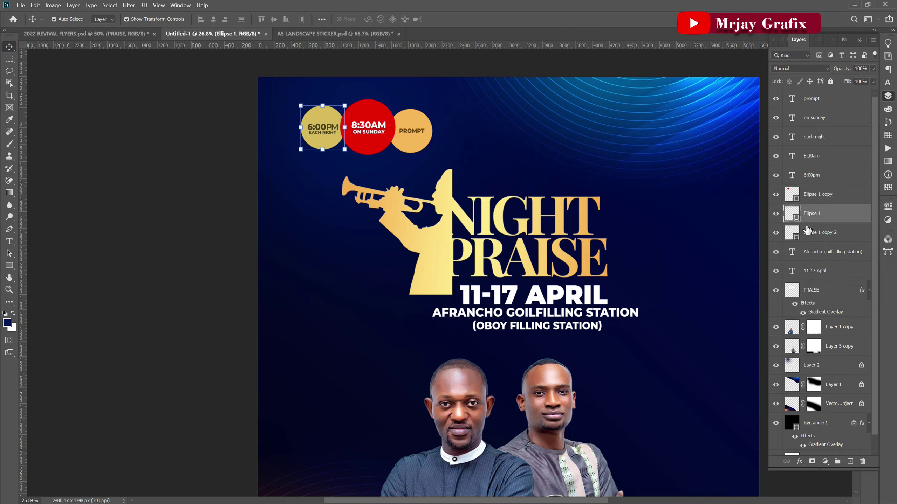
double_click(797, 220)
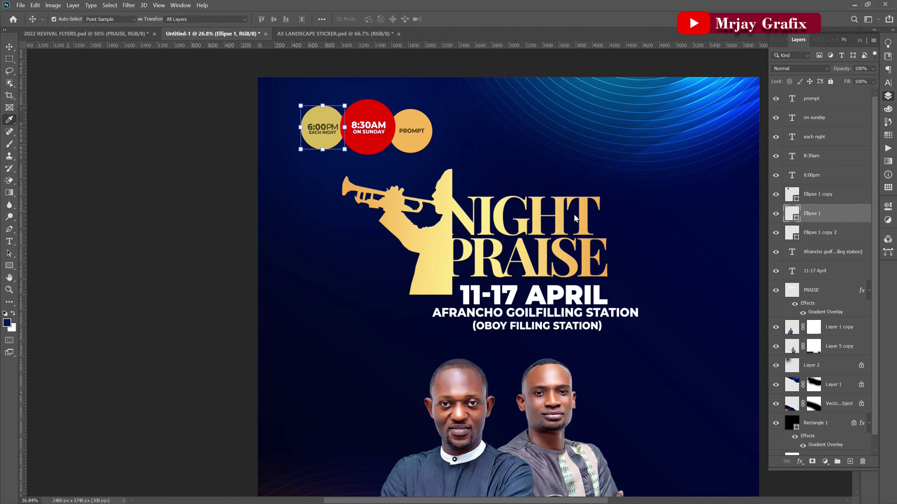
click(425, 257)
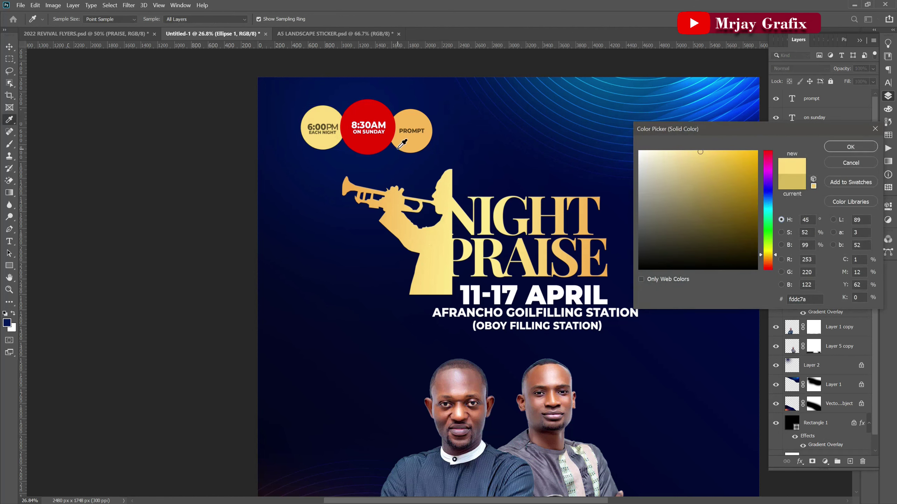
mouse_move(712, 220)
mouse_down()
mouse_move(602, 144)
mouse_move(613, 149)
mouse_up()
click(838, 153)
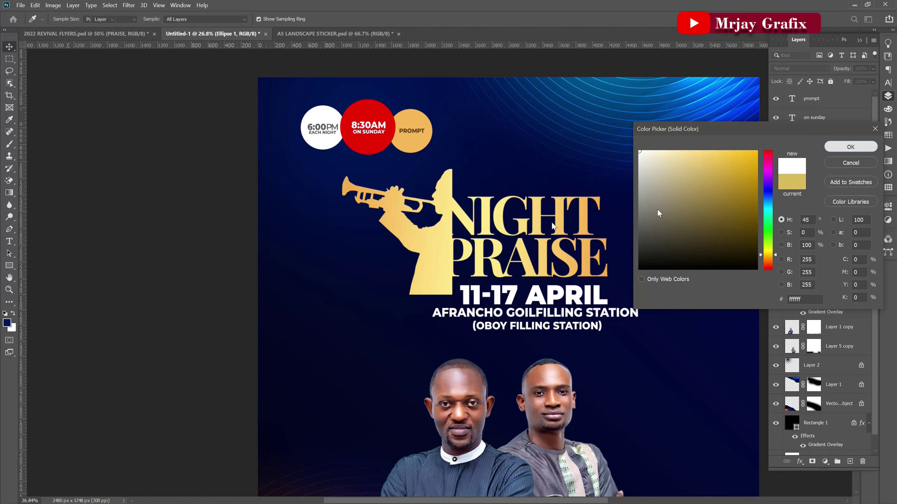
click(173, 217)
scroll(269, 221, down, 3)
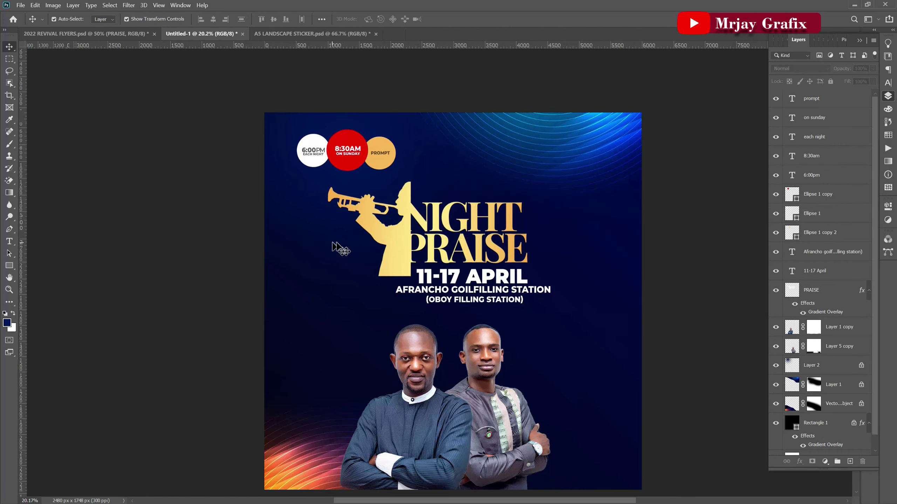
Copy the Power Giants Embassy logo from the A5 sticker to the flyer's top right.
click(293, 33)
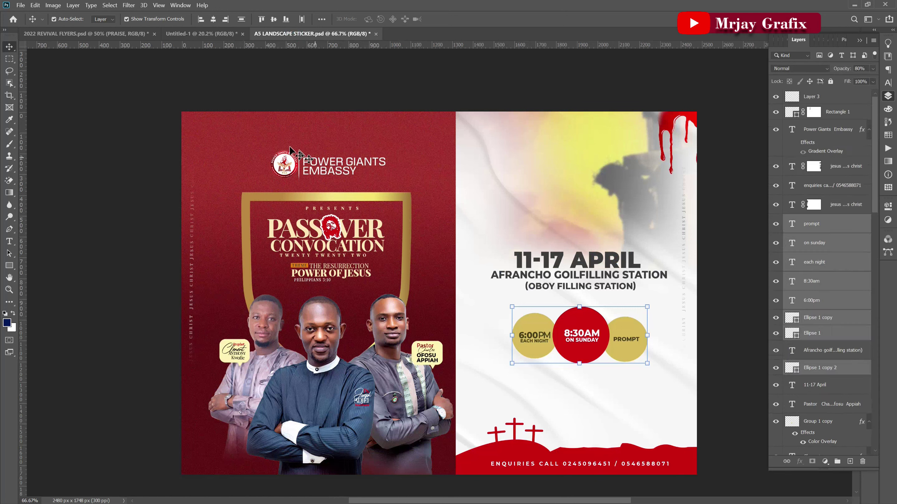
click(270, 145)
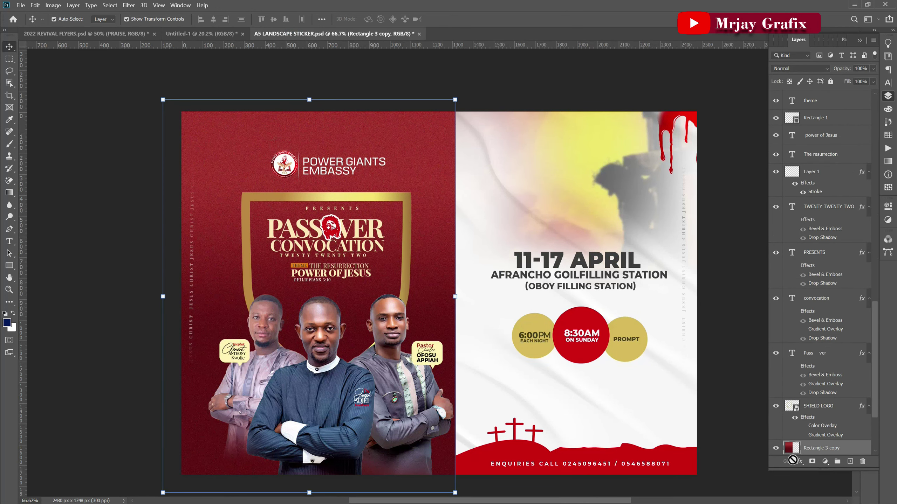
key(ctrl+slash)
drag(243, 159, 412, 173)
drag(353, 165, 547, 182)
mouse_move(503, 154)
mouse_down()
mouse_move(504, 143)
mouse_move(508, 161)
mouse_move(513, 148)
mouse_up()
click(463, 21)
Move the date and venue text lower and nudge the NIGHT PRAISE graphic right.
scroll(478, 281, down, 1)
drag(479, 311, 477, 279)
drag(476, 280, 475, 291)
click(410, 252)
drag(413, 254, 419, 256)
click(226, 316)
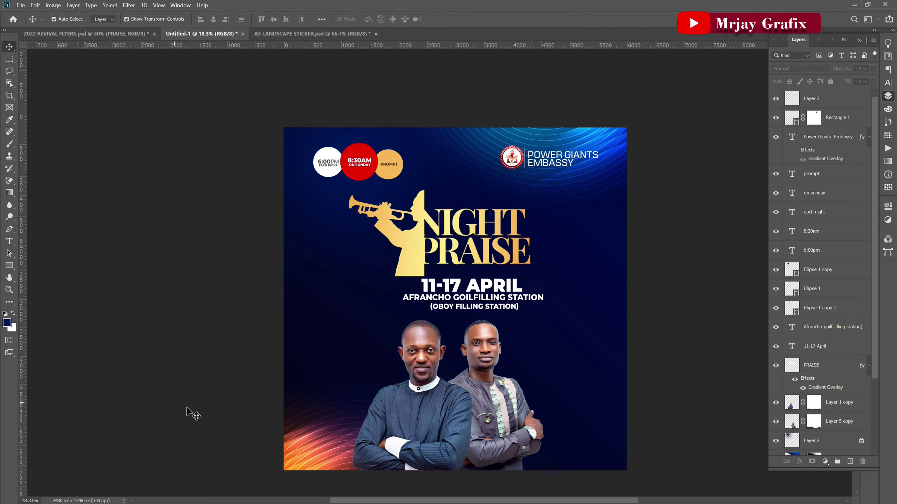
scroll(443, 417, up, 1)
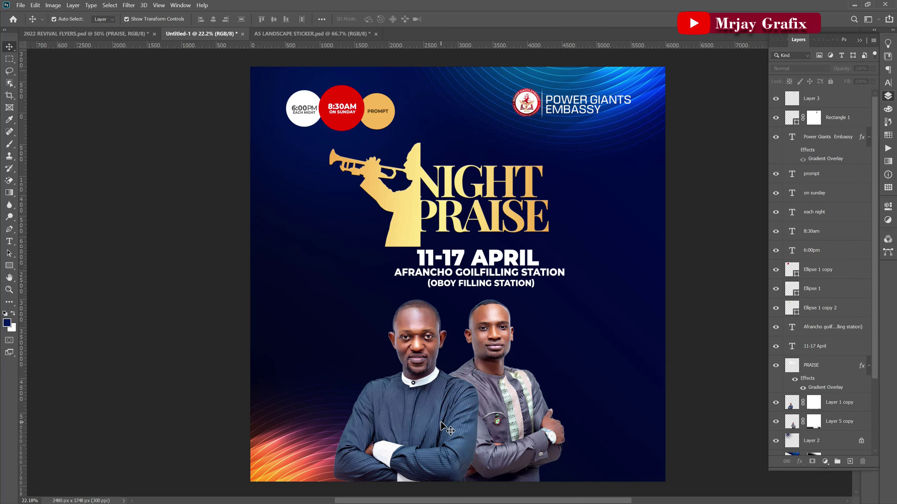
Move the church logo up toward the top of the flyer.
scroll(485, 400, down, 1)
scroll(547, 95, up, 1)
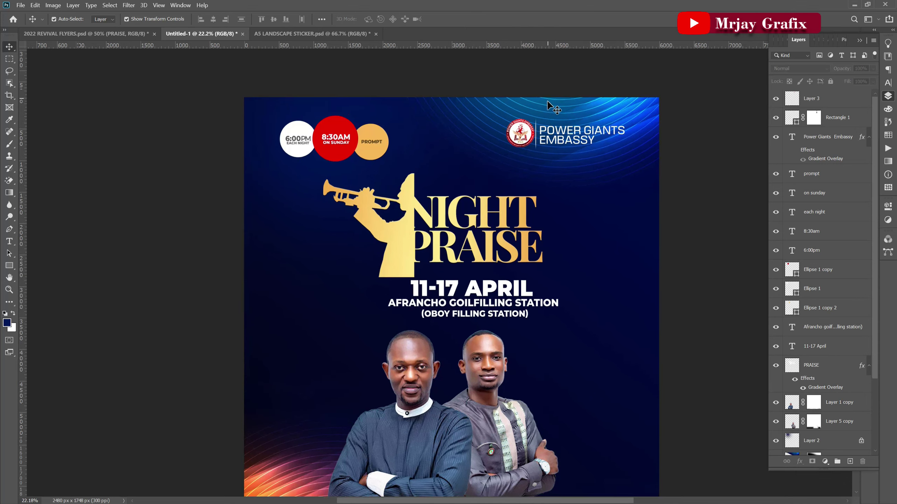
scroll(548, 105, up, 2)
mouse_move(504, 149)
mouse_down()
mouse_move(617, 110)
mouse_move(481, 153)
mouse_move(496, 150)
mouse_up()
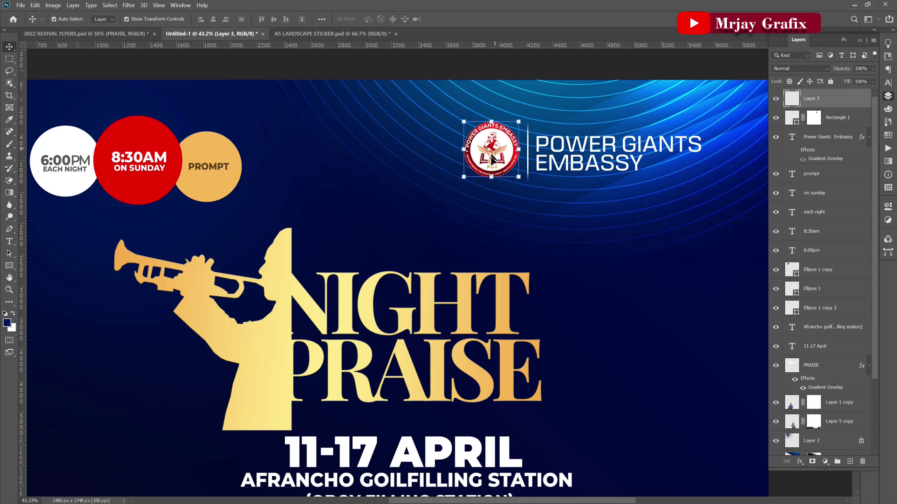
Set POWER GIANTS EMBASSY tracking to -100 and realign the text beside the logo.
click(826, 137)
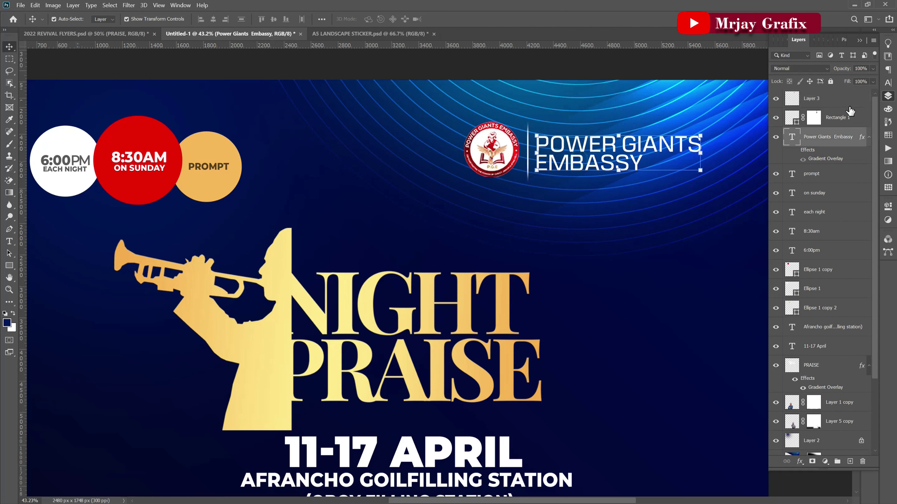
click(887, 84)
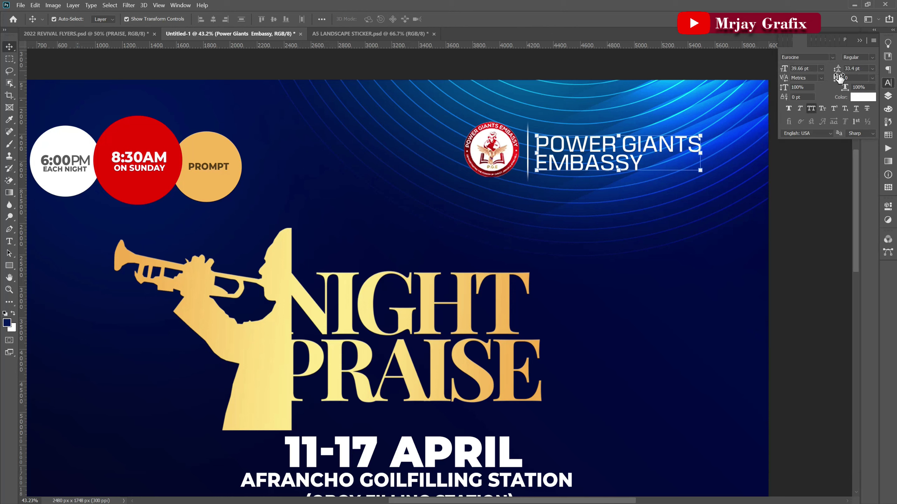
drag(839, 79, 836, 78)
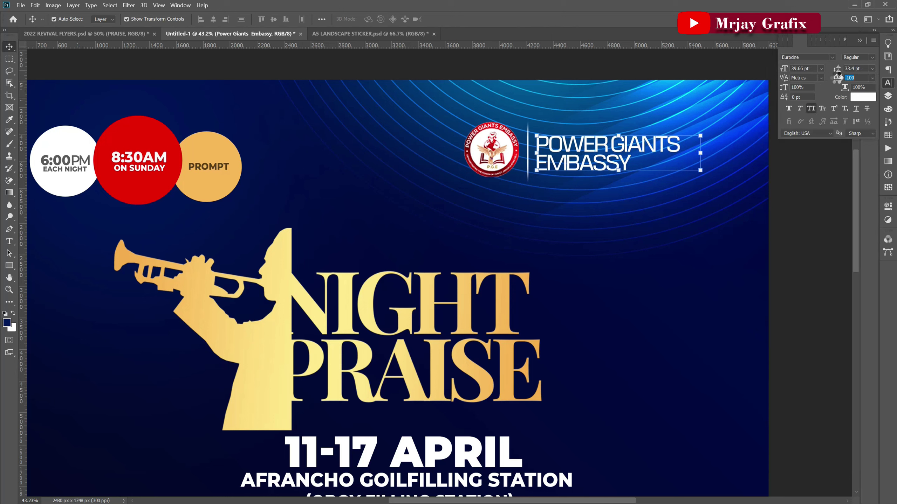
drag(574, 164, 566, 161)
drag(499, 164, 504, 168)
scroll(489, 138, down, 5)
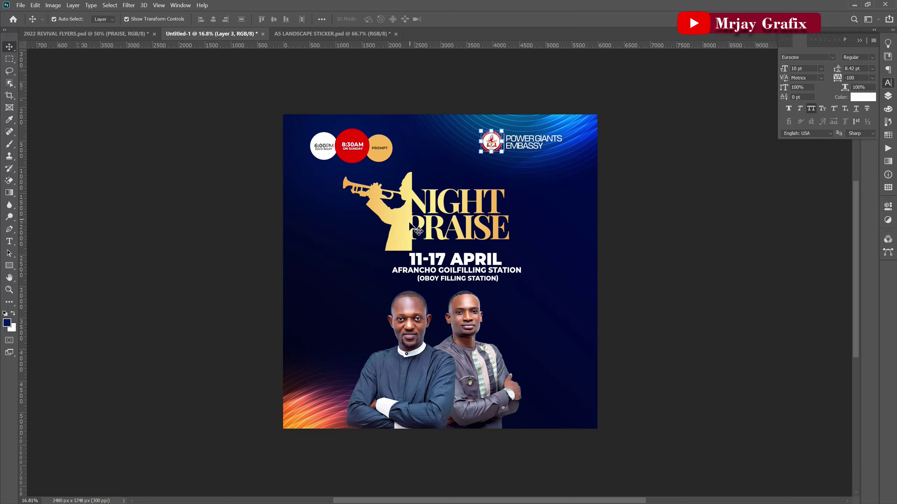
scroll(410, 226, up, 2)
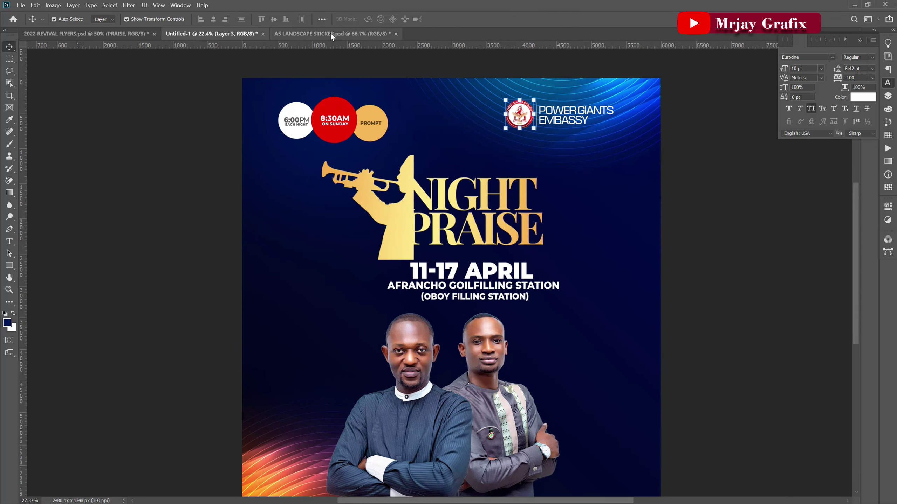
Lock the sticker's left-half layers and copy the second pastor's name tag onto the flyer.
click(330, 33)
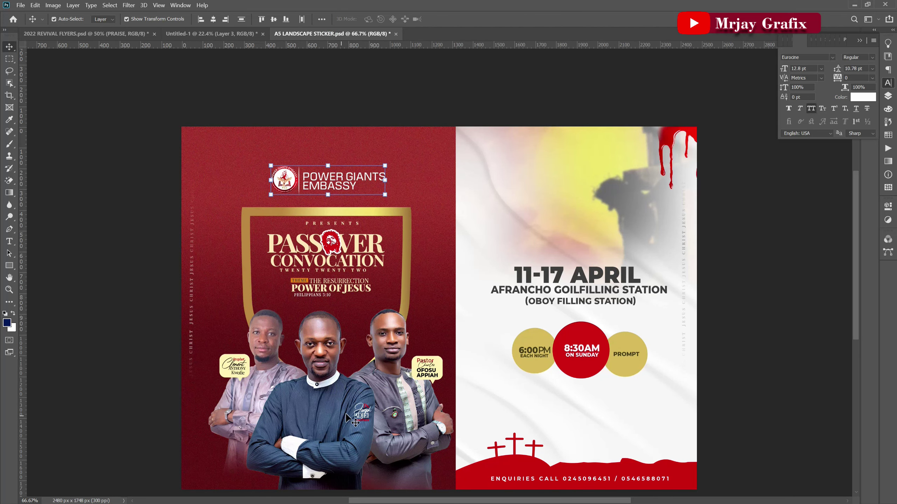
drag(175, 429, 402, 340)
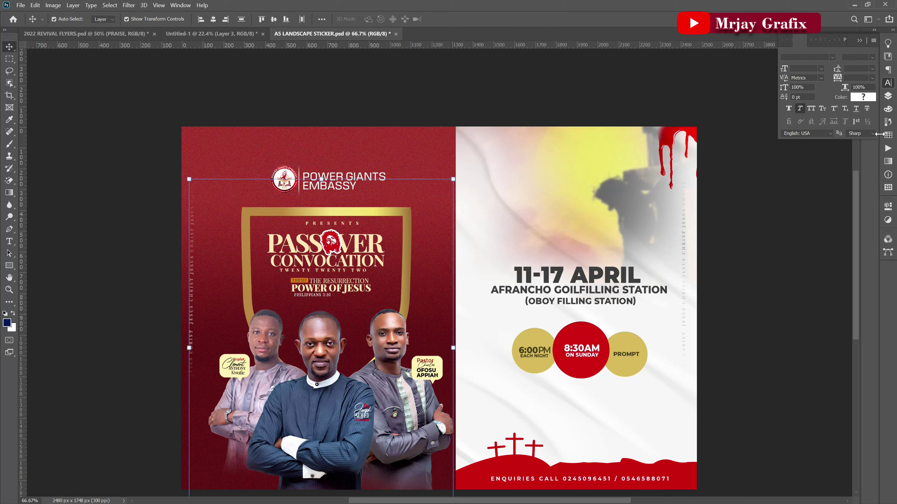
click(887, 98)
click(809, 81)
click(388, 364)
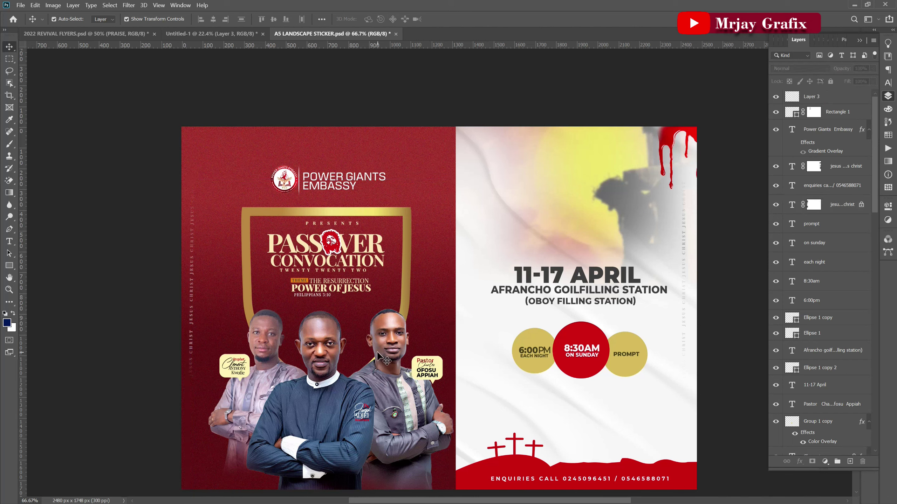
click(425, 368)
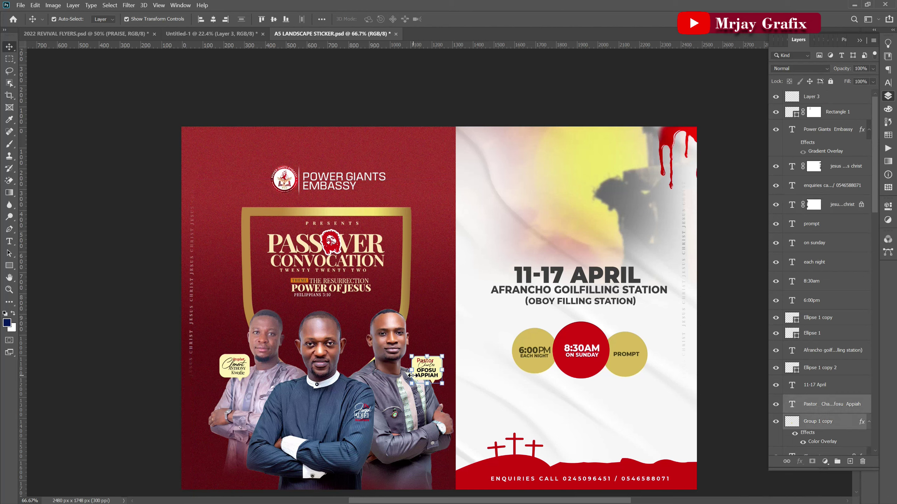
drag(418, 379, 533, 373)
click(462, 19)
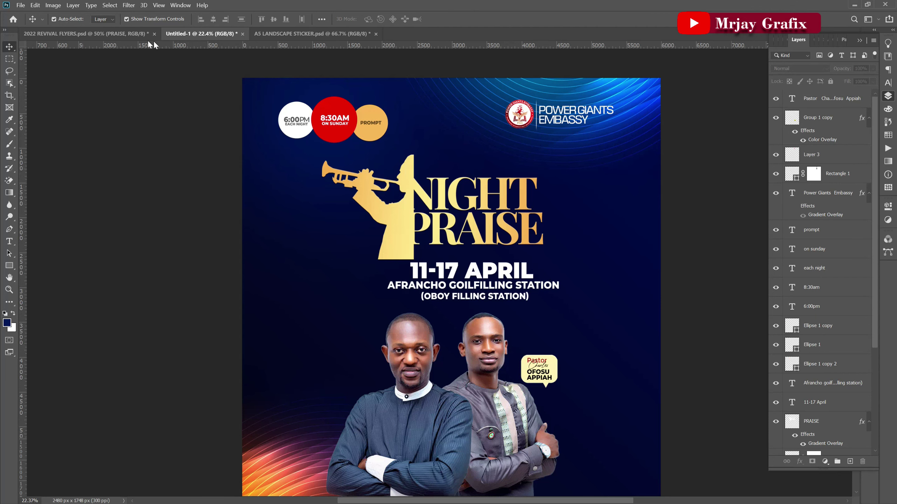
Close 2022 REVIVAL FLYERS.psd without saving and return to the A5 sticker.
click(124, 33)
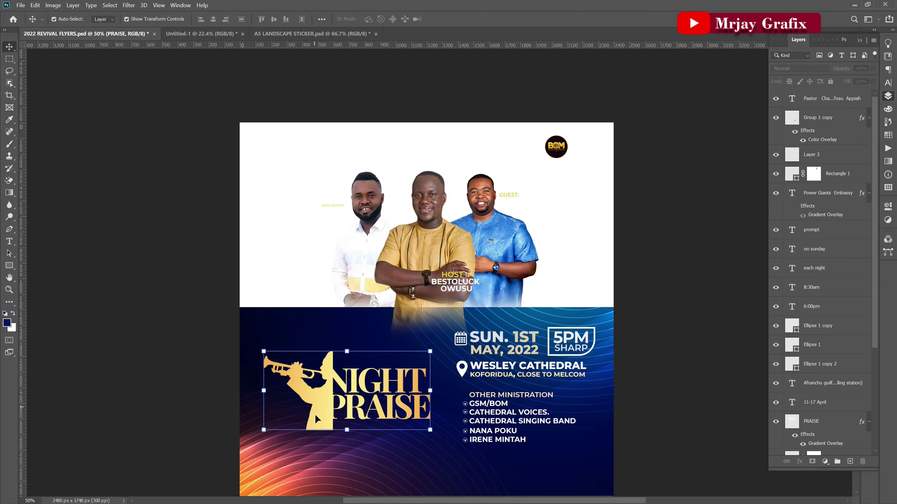
click(154, 34)
click(477, 198)
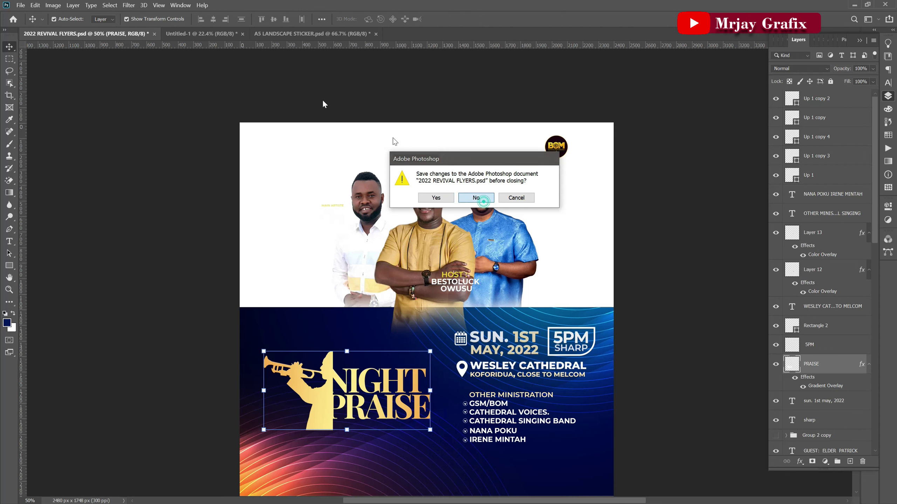
click(170, 34)
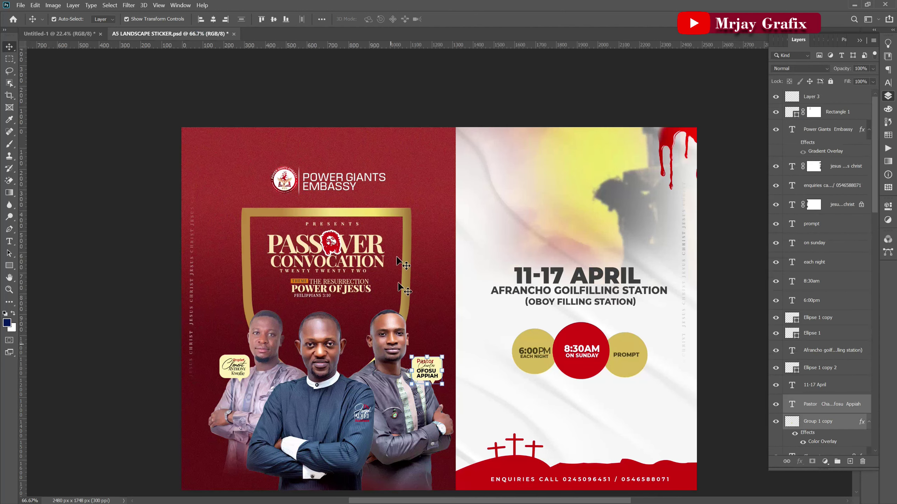
alt+scroll(254, 347, down, 2)
drag(356, 359, 386, 391)
alt+scroll(367, 377, up, 5)
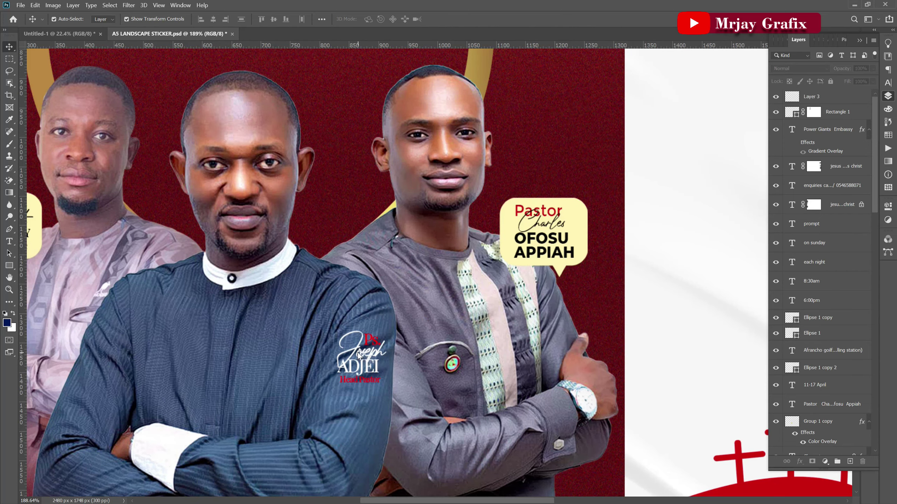
right_click(358, 355)
click(364, 363)
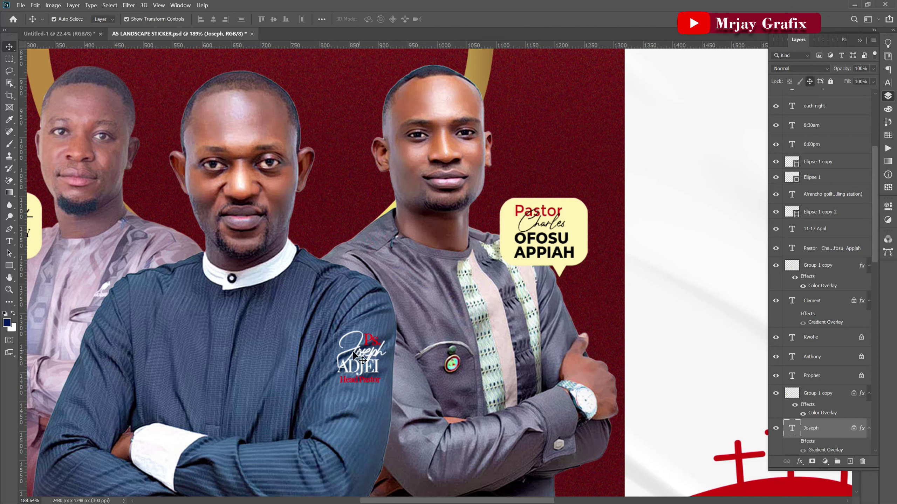
right_click(369, 342)
click(381, 344)
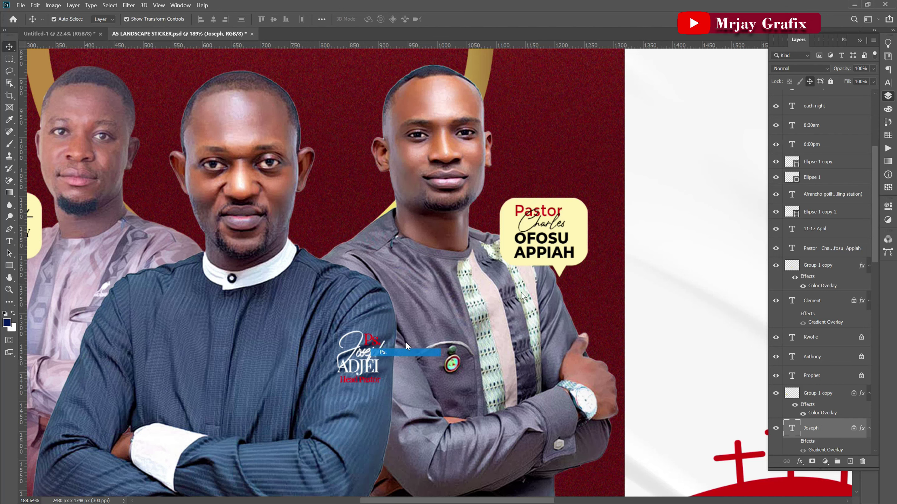
click(809, 82)
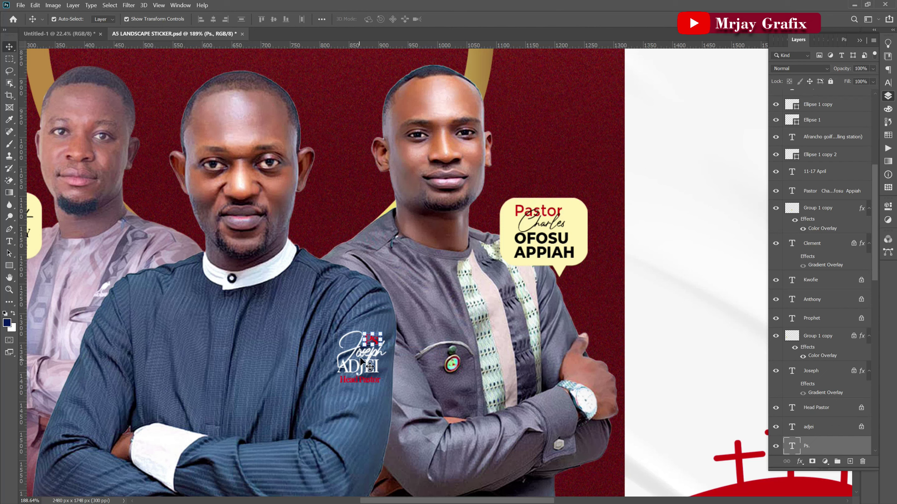
right_click(358, 369)
click(371, 372)
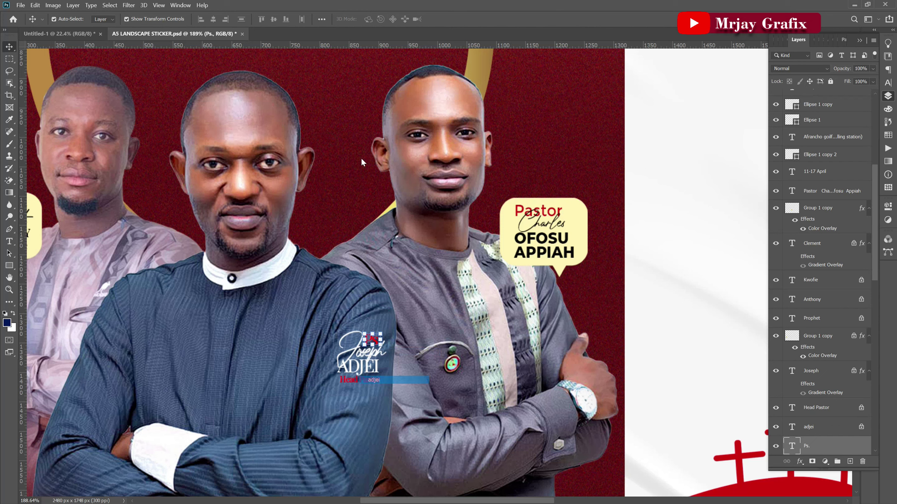
click(810, 81)
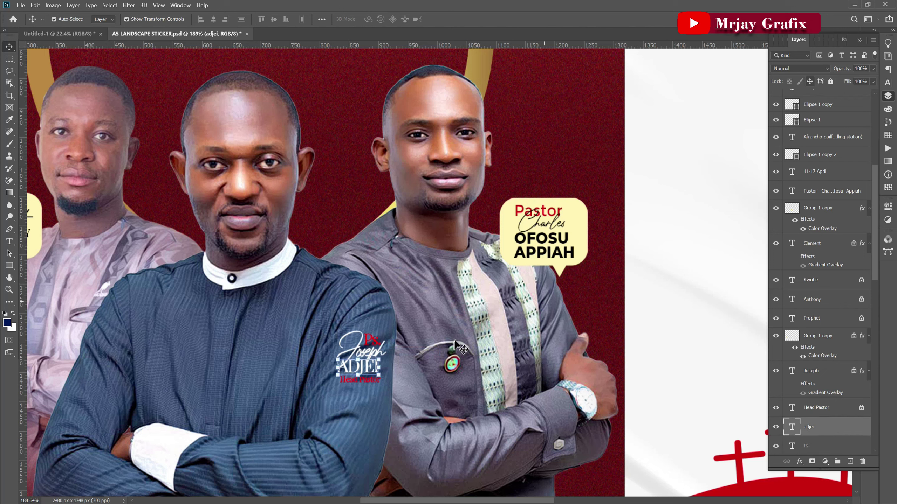
scroll(360, 380, up, 2)
right_click(360, 373)
key(Escape)
scroll(353, 392, up, 1)
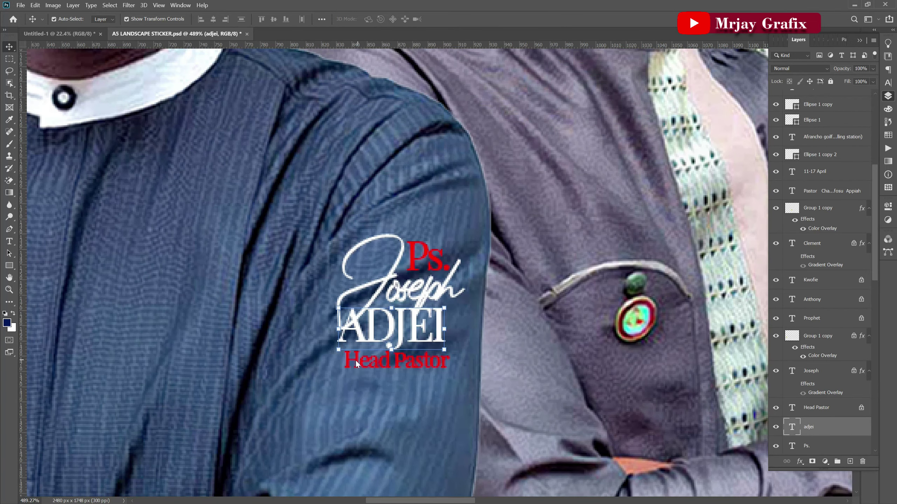
right_click(356, 359)
click(374, 366)
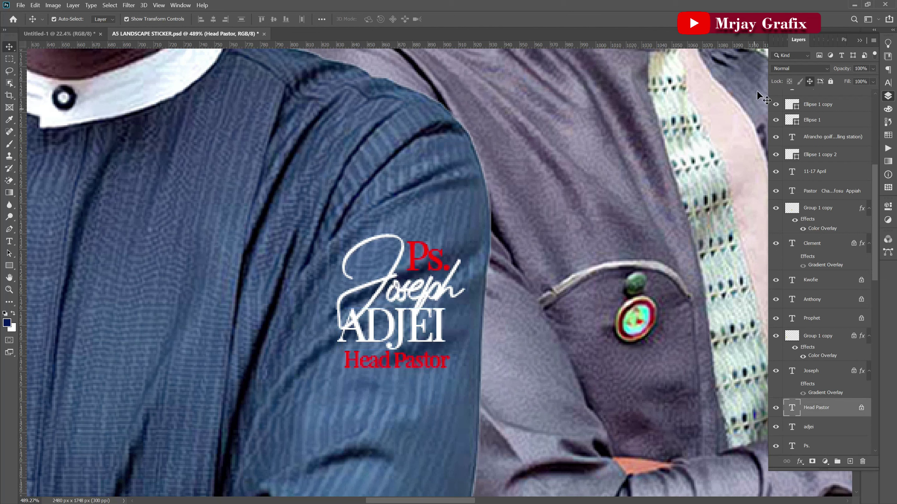
click(810, 82)
drag(362, 196, 462, 398)
drag(370, 332, 345, 332)
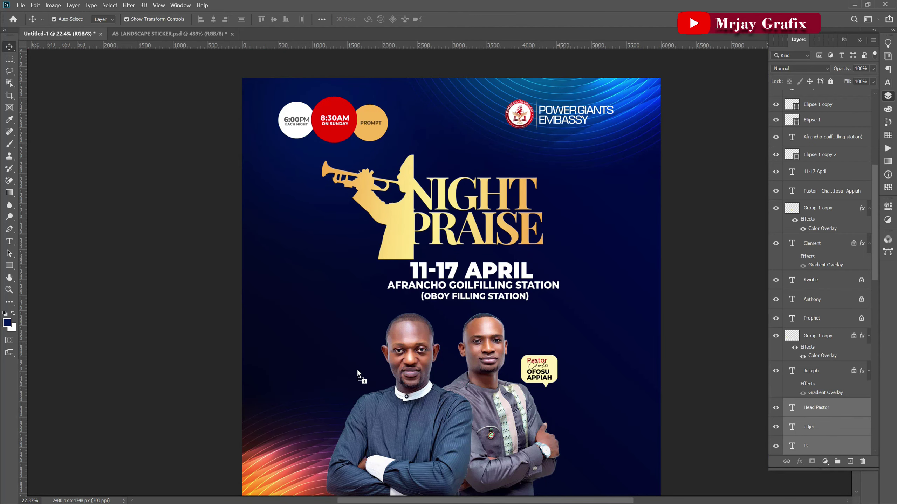
drag(358, 371, 358, 371)
key(ctrl+t)
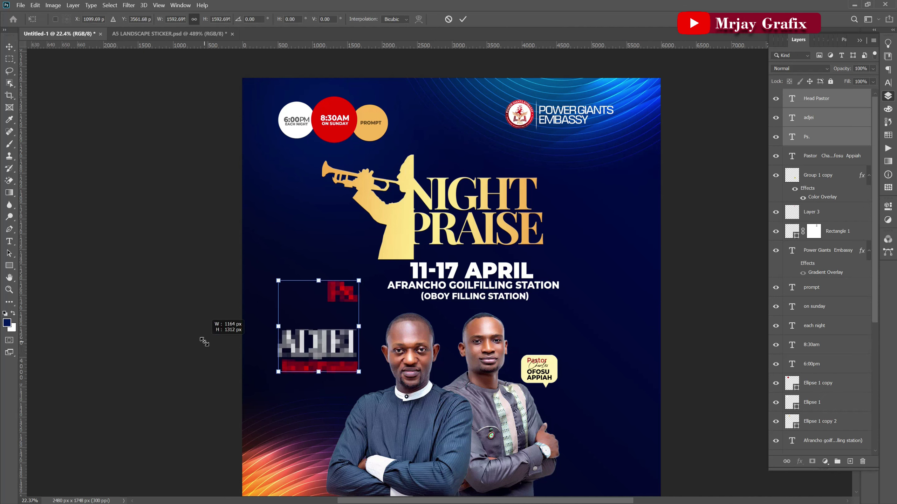
click(463, 20)
click(208, 351)
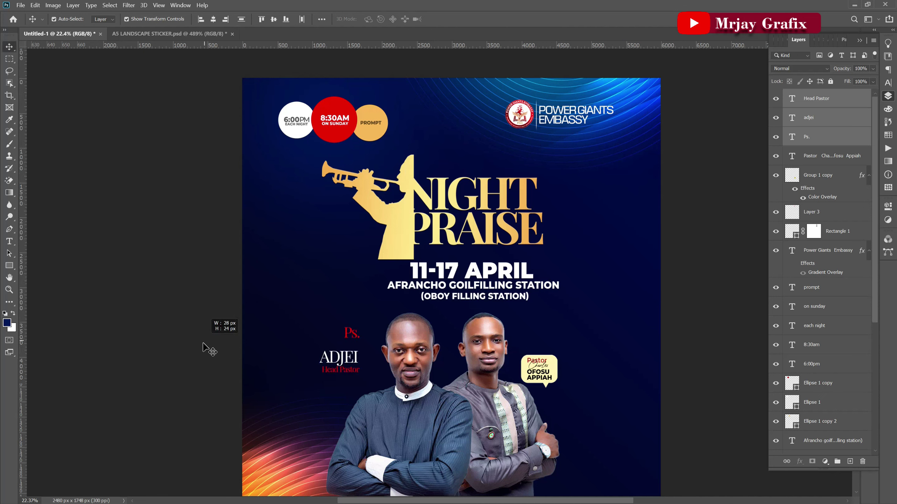
Lock the men's photo layer so it stays in place.
scroll(328, 353, up, 2)
scroll(328, 356, up, 1)
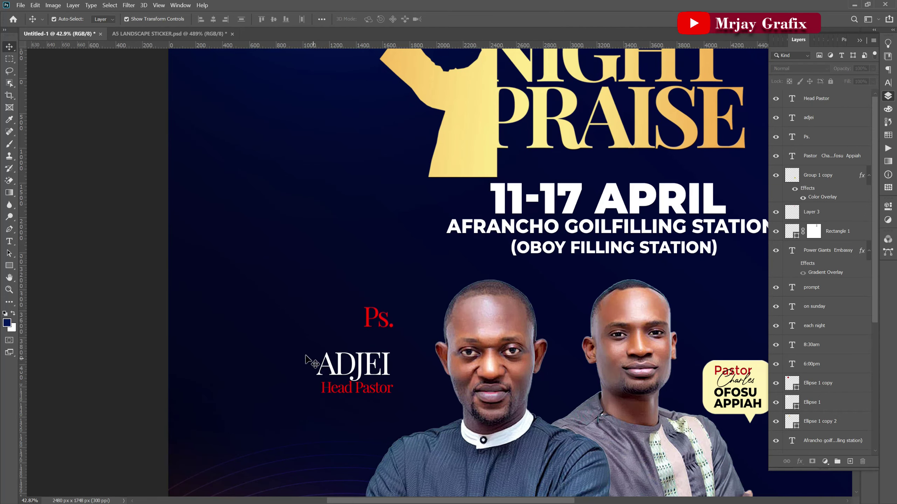
drag(338, 348, 297, 389)
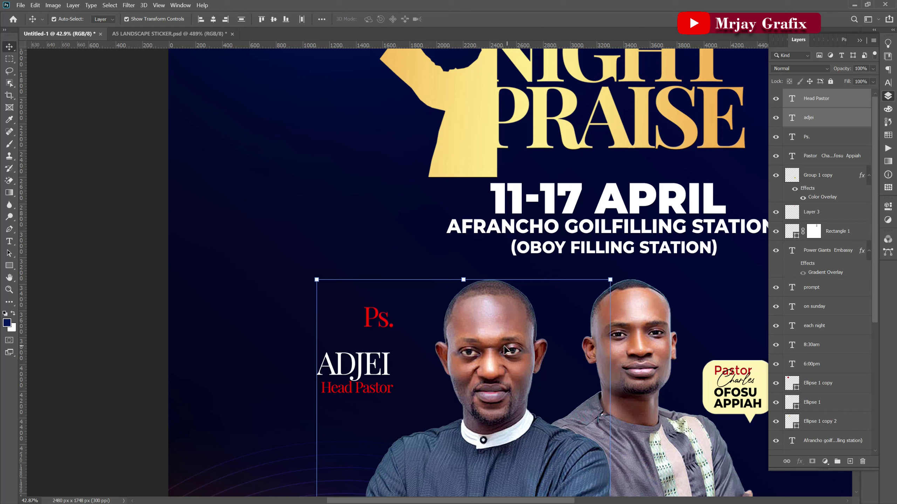
click(572, 364)
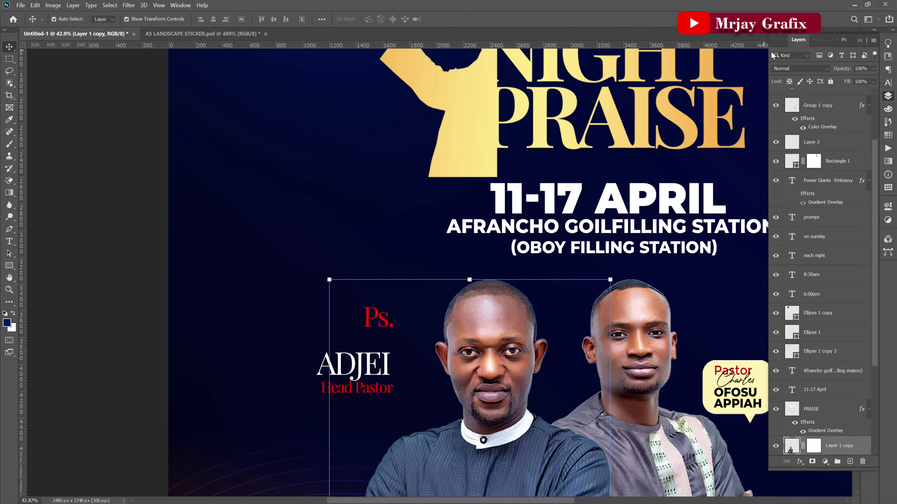
click(810, 83)
drag(376, 325, 358, 343)
drag(354, 418, 353, 346)
drag(355, 394, 355, 375)
drag(392, 399, 402, 412)
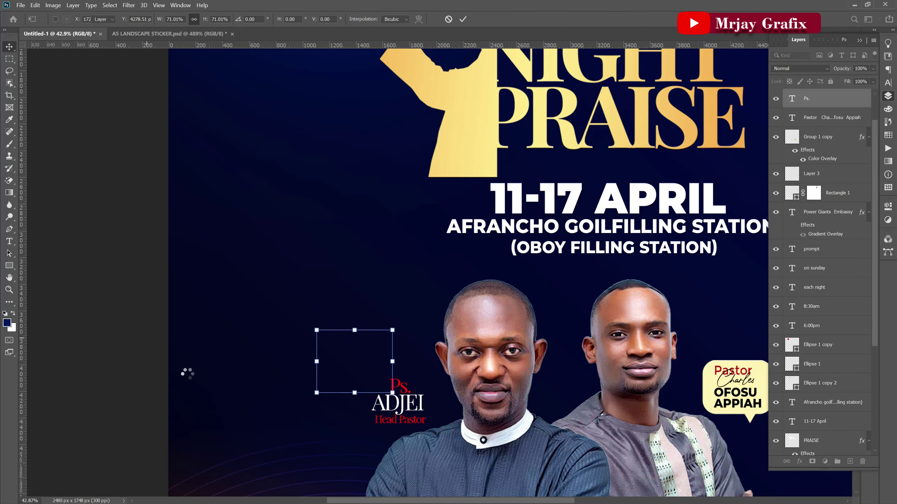
click(190, 374)
scroll(318, 384, down, 3)
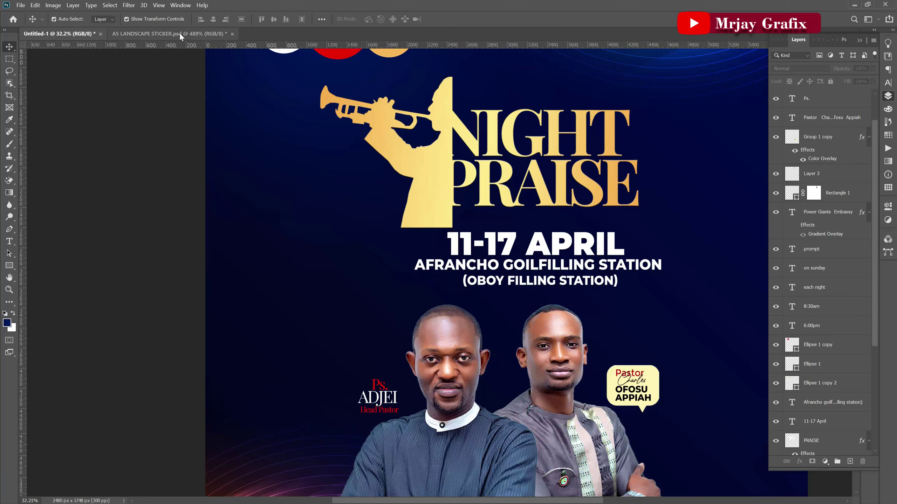
click(169, 34)
click(262, 304)
right_click(400, 299)
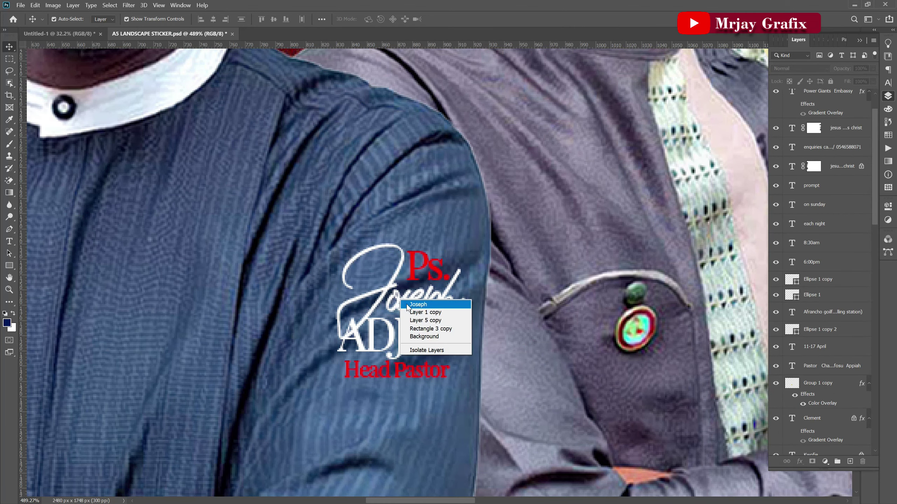
click(413, 309)
click(809, 81)
drag(398, 255, 237, 74)
drag(98, 29, 346, 371)
click(56, 299)
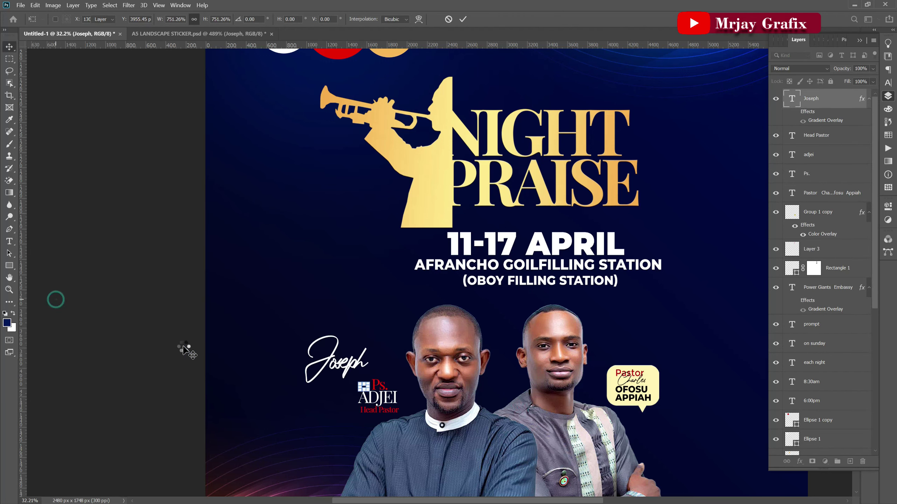
scroll(300, 407, up, 3)
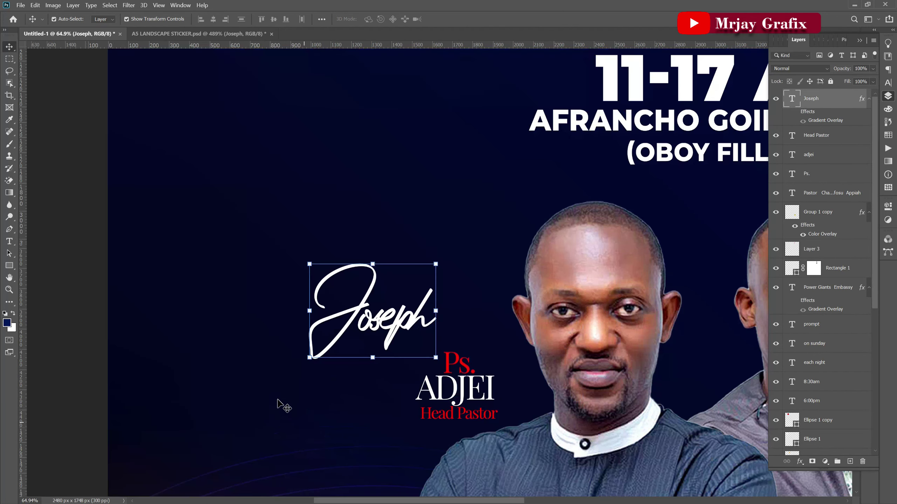
click(253, 362)
click(469, 369)
drag(462, 365, 463, 322)
click(355, 321)
drag(357, 323, 432, 351)
click(351, 337)
click(471, 327)
right_click(466, 323)
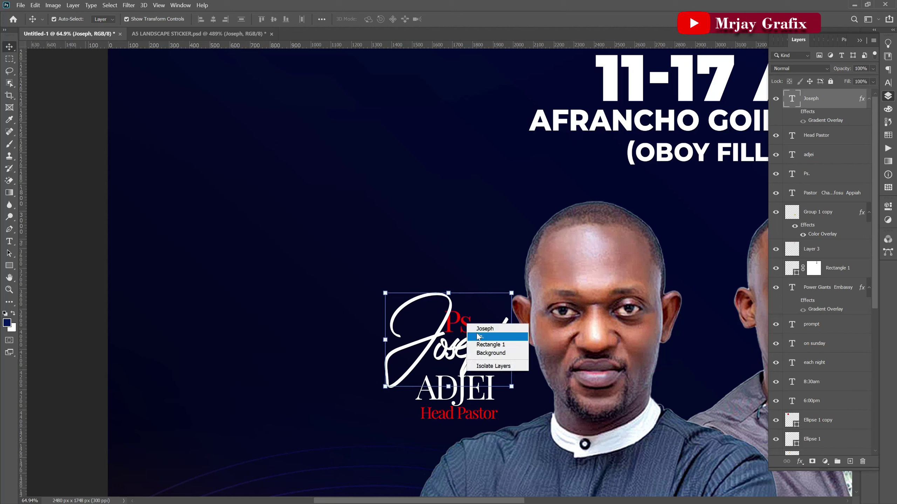
click(479, 336)
key(ctrl+t)
drag(472, 325, 471, 324)
click(464, 20)
click(398, 281)
Scale the whole name tag to about 65% and place it beside the left pastor.
drag(341, 311, 499, 434)
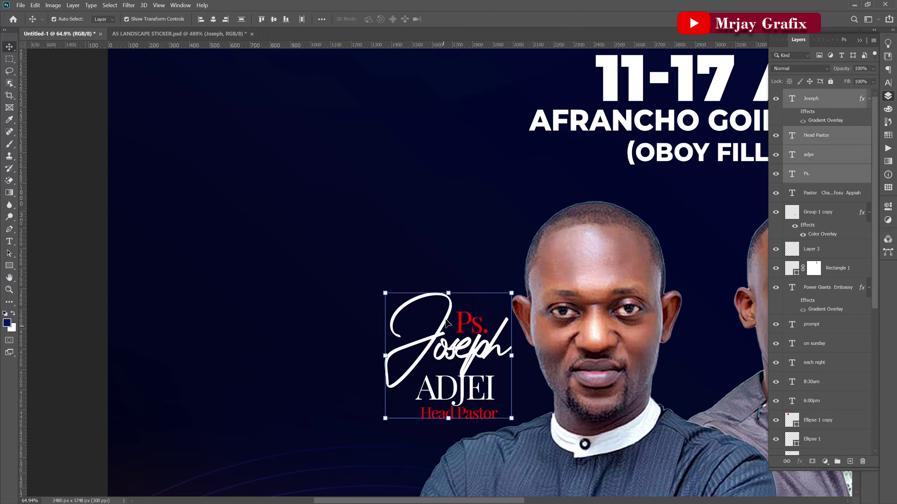
drag(449, 294, 440, 342)
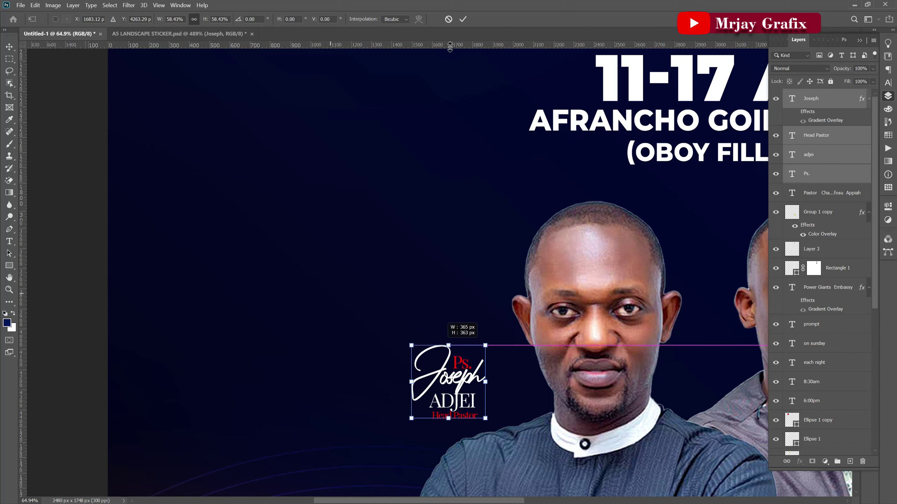
click(462, 19)
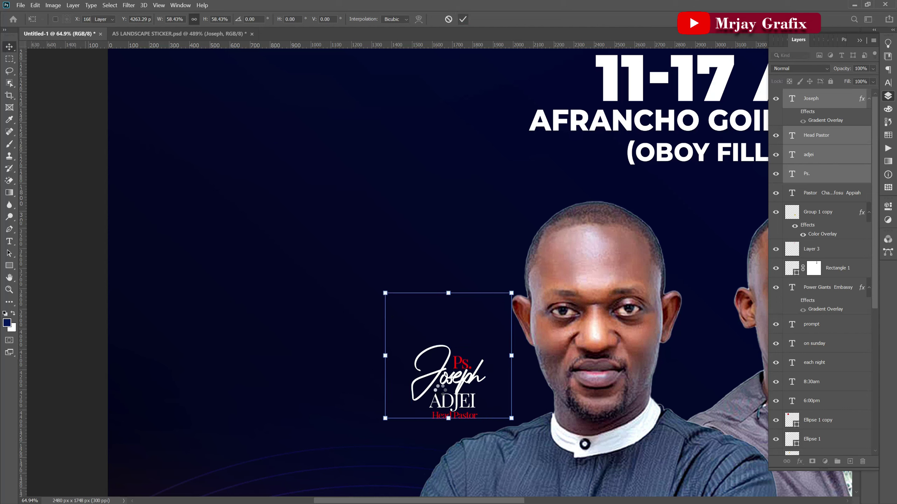
drag(439, 388, 474, 386)
scroll(466, 306, down, 2)
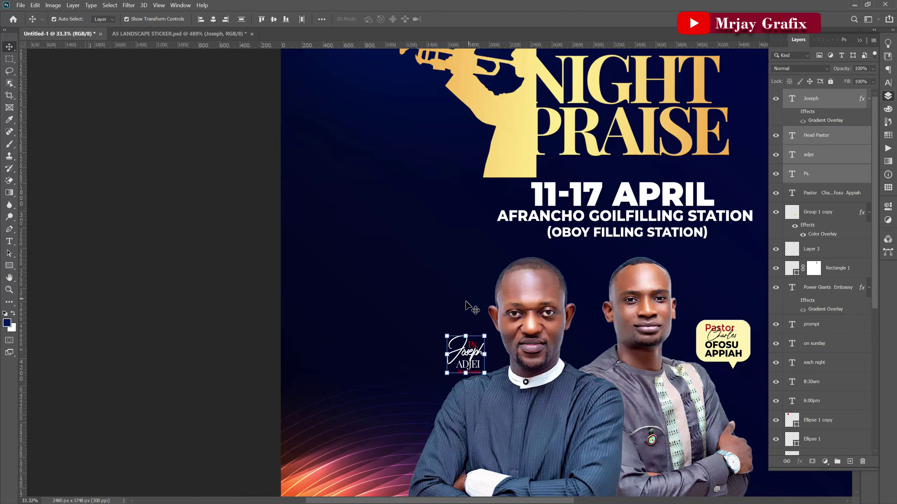
drag(466, 355, 426, 422)
scroll(428, 283, down, 2)
drag(422, 376, 461, 307)
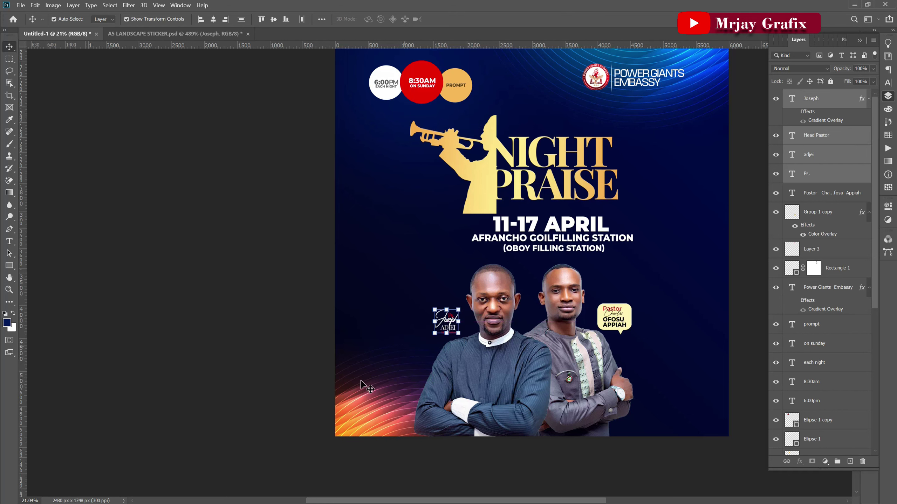
Select the 6:00PM, 8:30AM and PROMPT time circles and enlarge them to about 121%.
click(303, 419)
scroll(302, 416, down, 1)
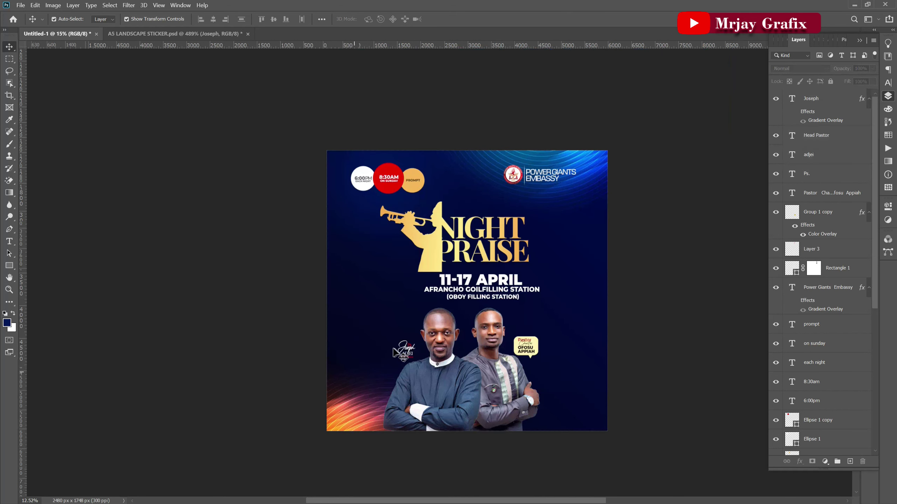
scroll(403, 355, up, 1)
scroll(388, 397, up, 1)
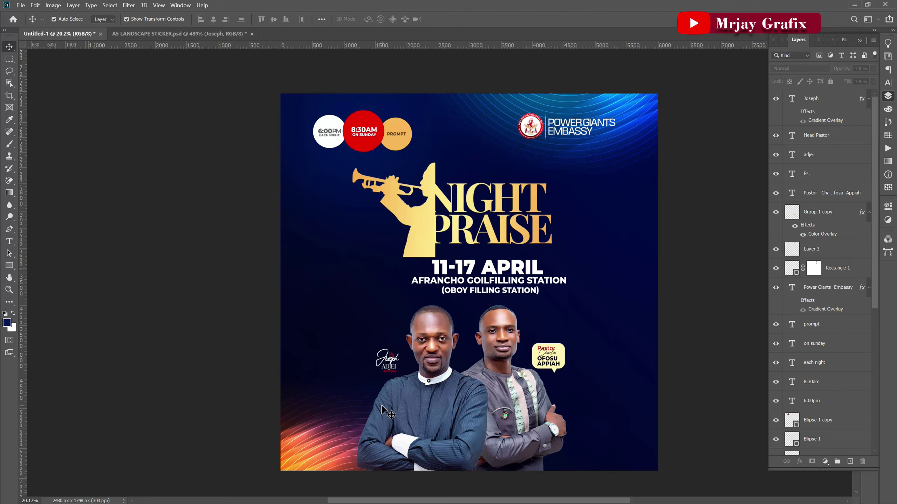
scroll(305, 146, up, 1)
drag(303, 87, 412, 124)
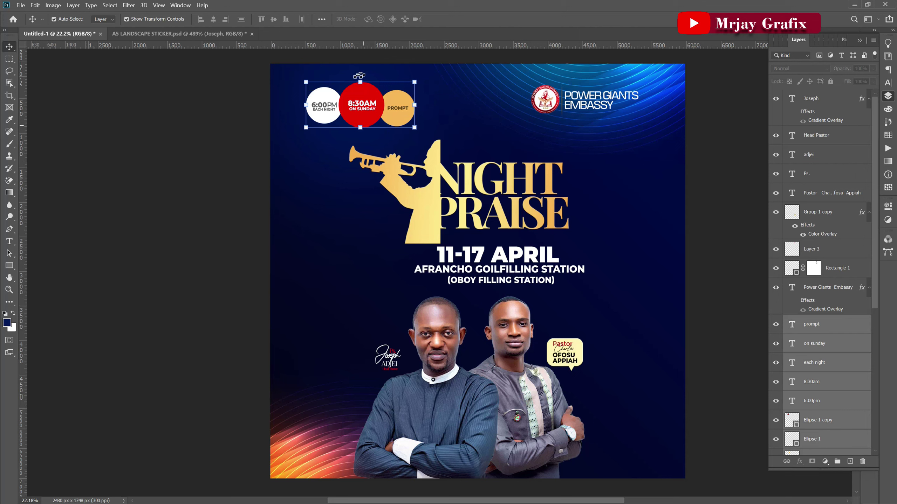
key(ctrl+t)
drag(362, 71, 362, 71)
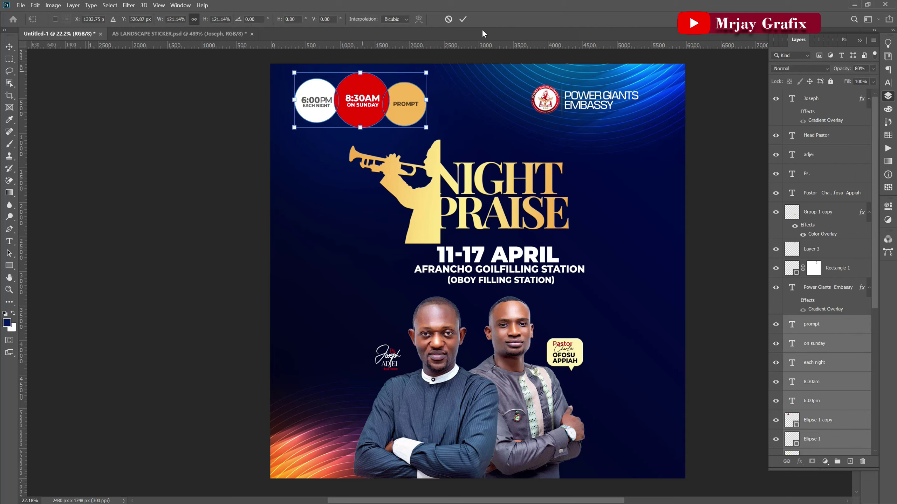
click(463, 19)
Move the time circles slightly lower and shrink them to 84.8%.
key(ctrl+t)
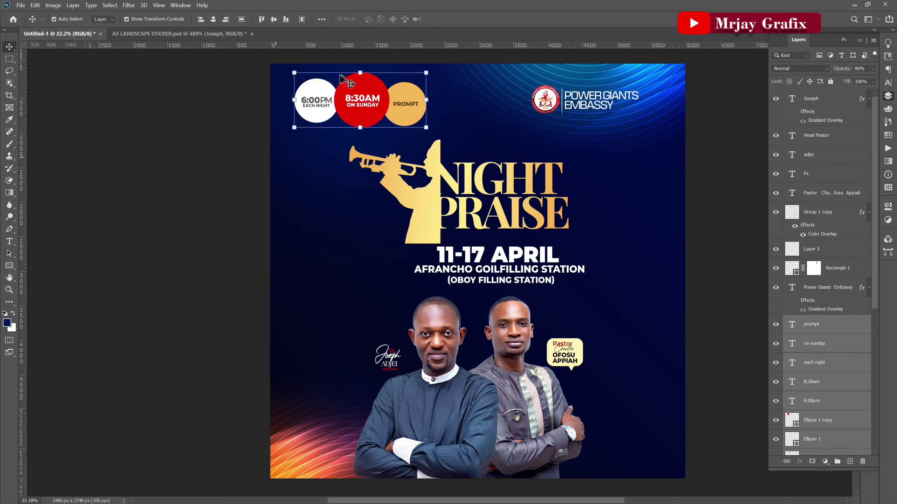
mouse_move(354, 120)
mouse_down()
mouse_move(345, 319)
mouse_move(443, 233)
mouse_move(618, 297)
mouse_move(307, 174)
mouse_move(317, 119)
mouse_move(359, 132)
mouse_up()
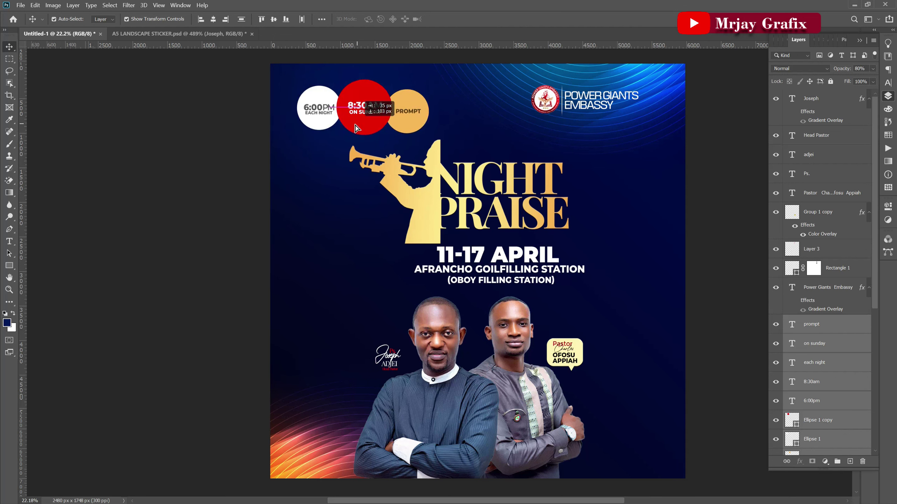
key(ctrl+t)
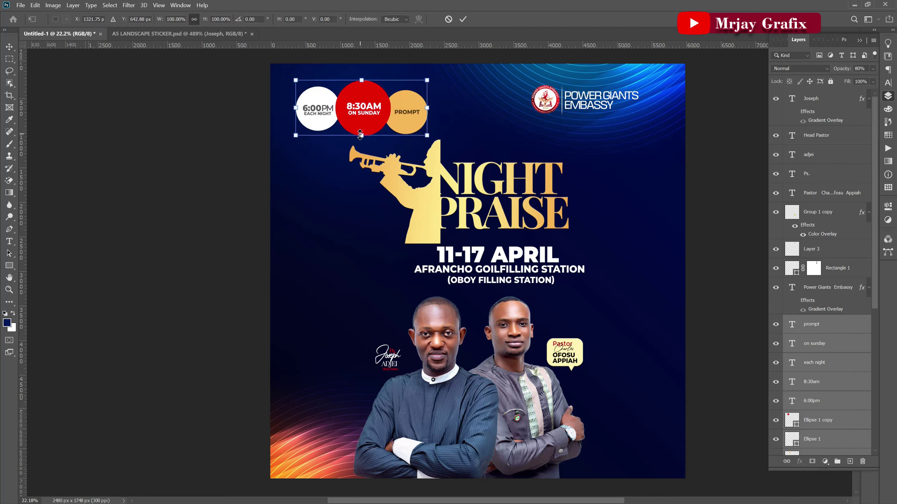
drag(361, 135, 362, 127)
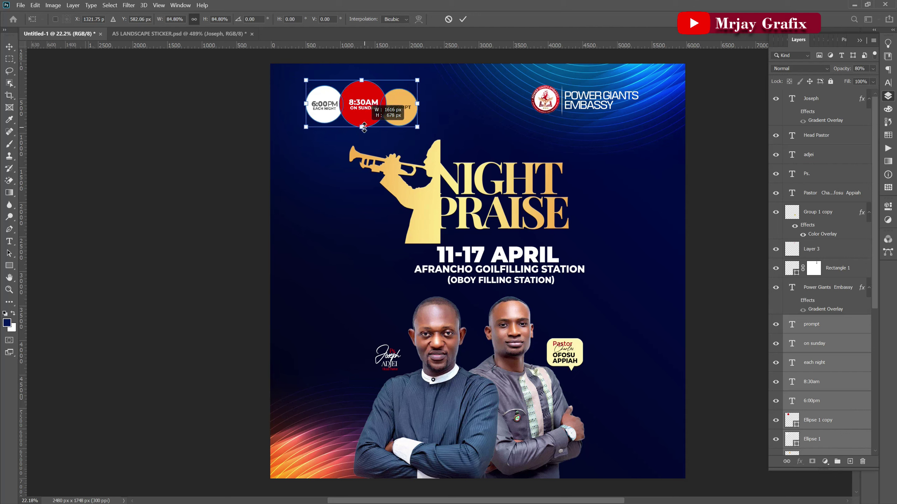
click(463, 19)
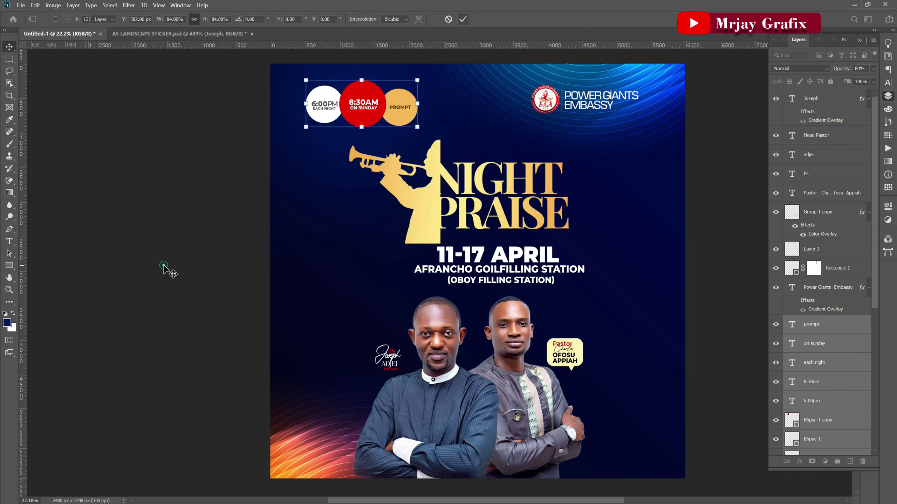
scroll(387, 291, down, 2)
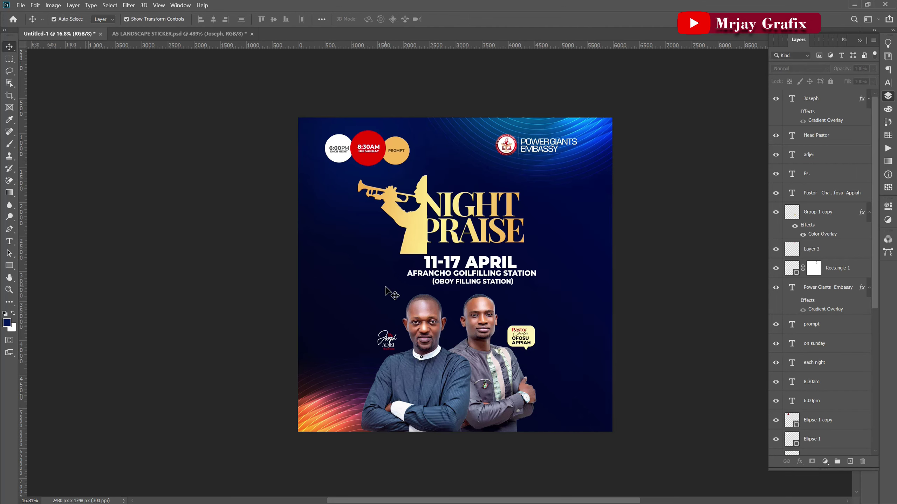
scroll(387, 291, up, 1)
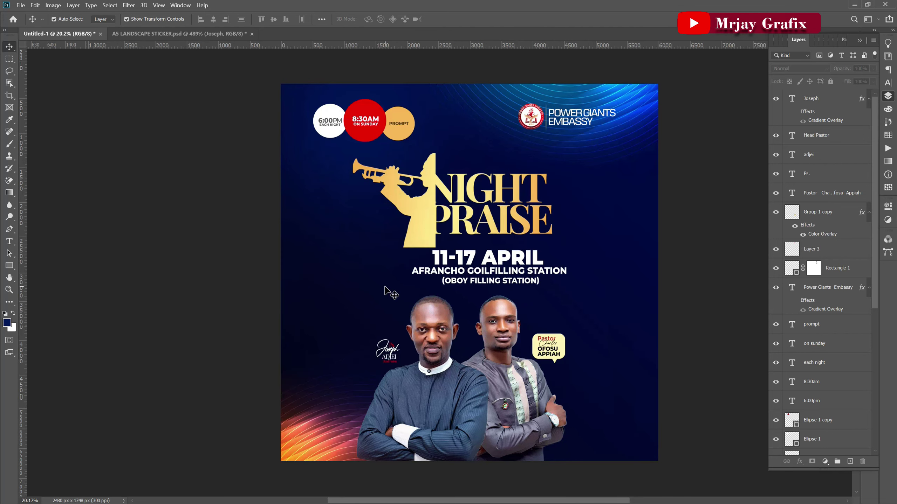